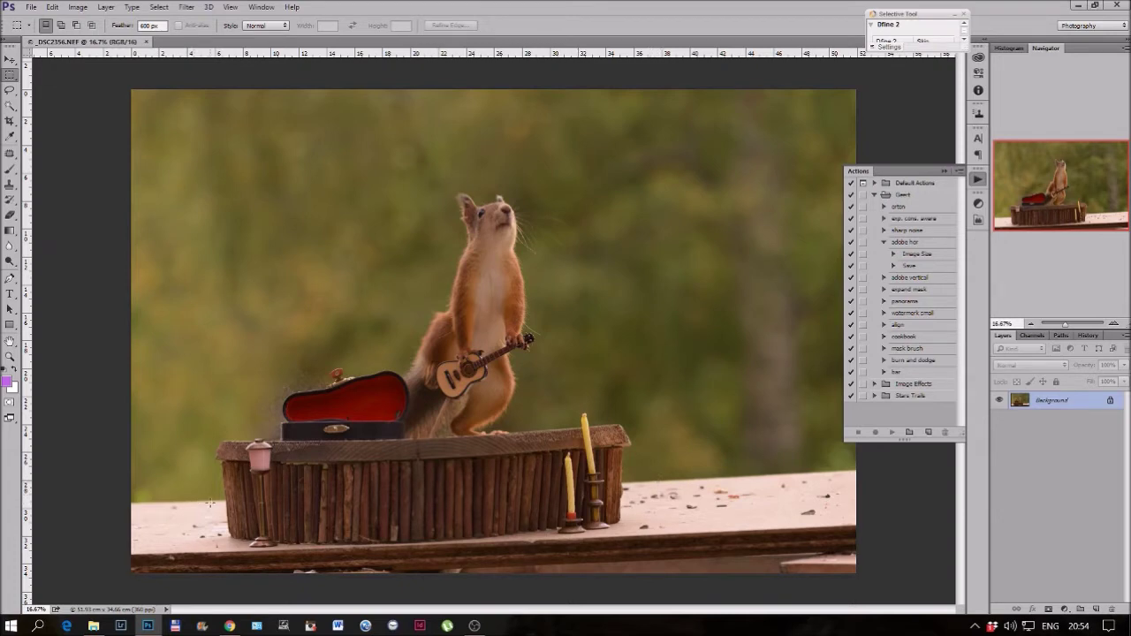
# Step: Begin a crop and straighten the photo by about 2.7° along the back edge of the tabletop
pyautogui.click(9, 121)
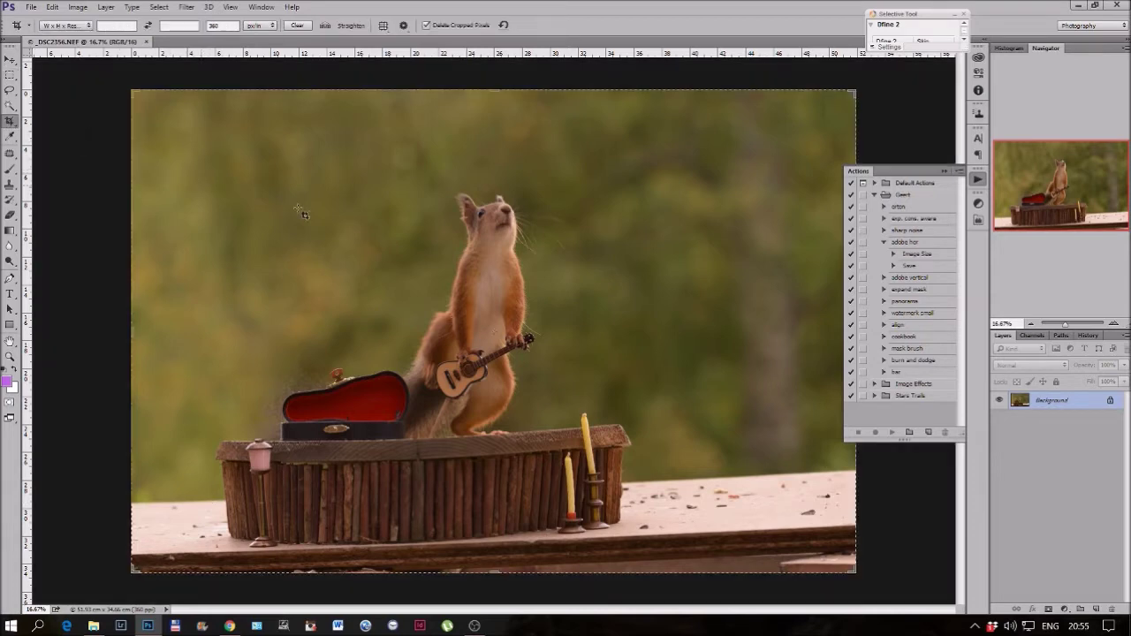
pyautogui.click(318, 215)
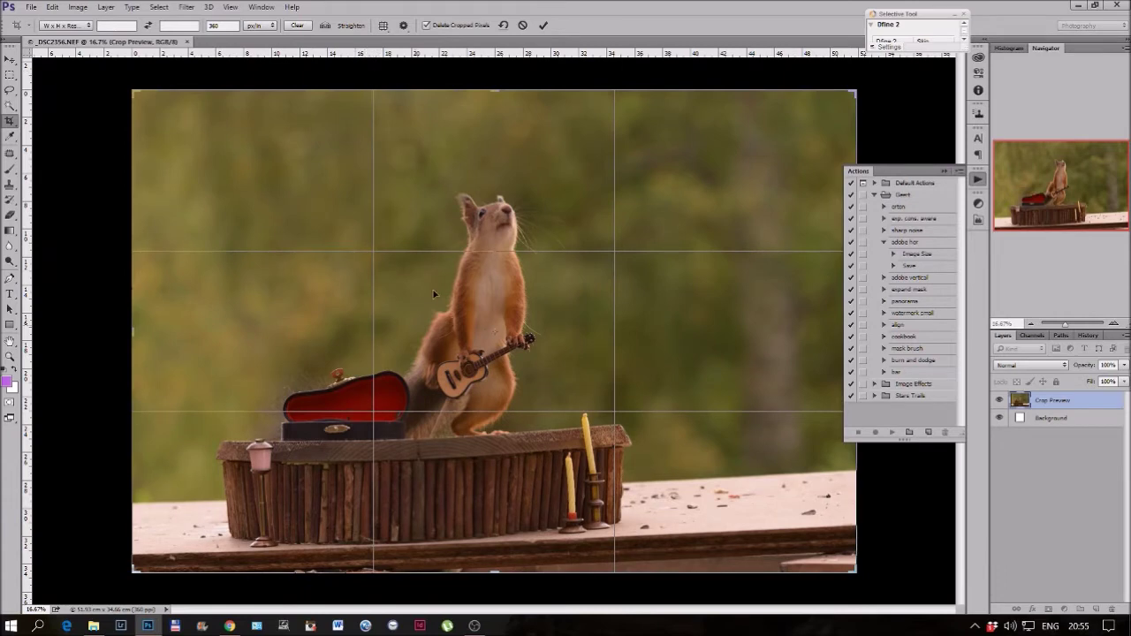
pyautogui.click(380, 26)
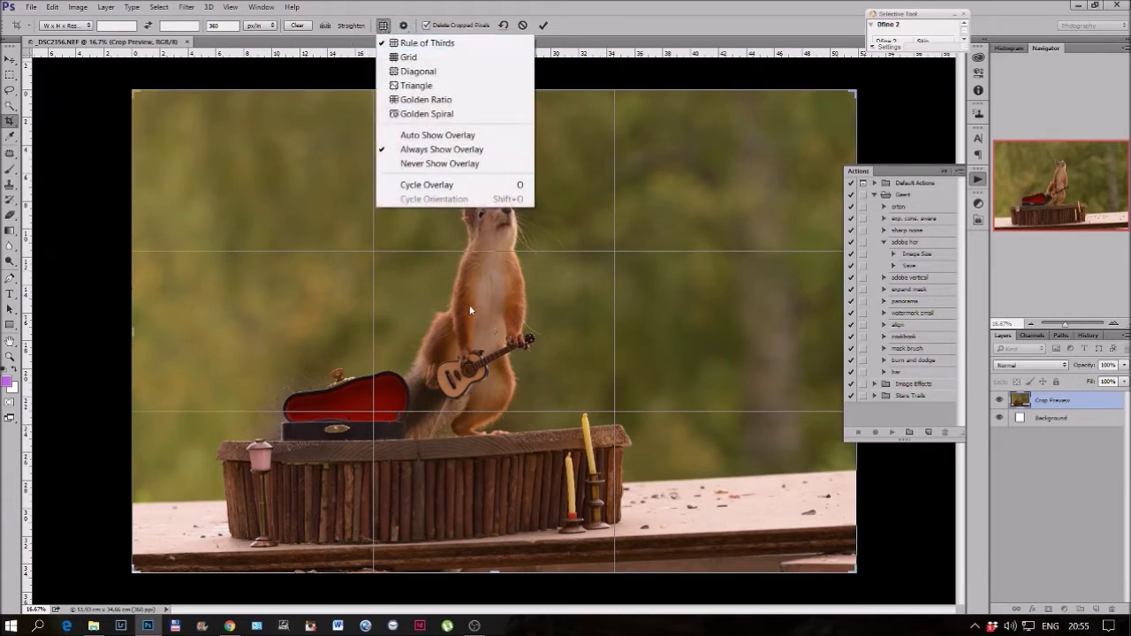
pyautogui.click(417, 391)
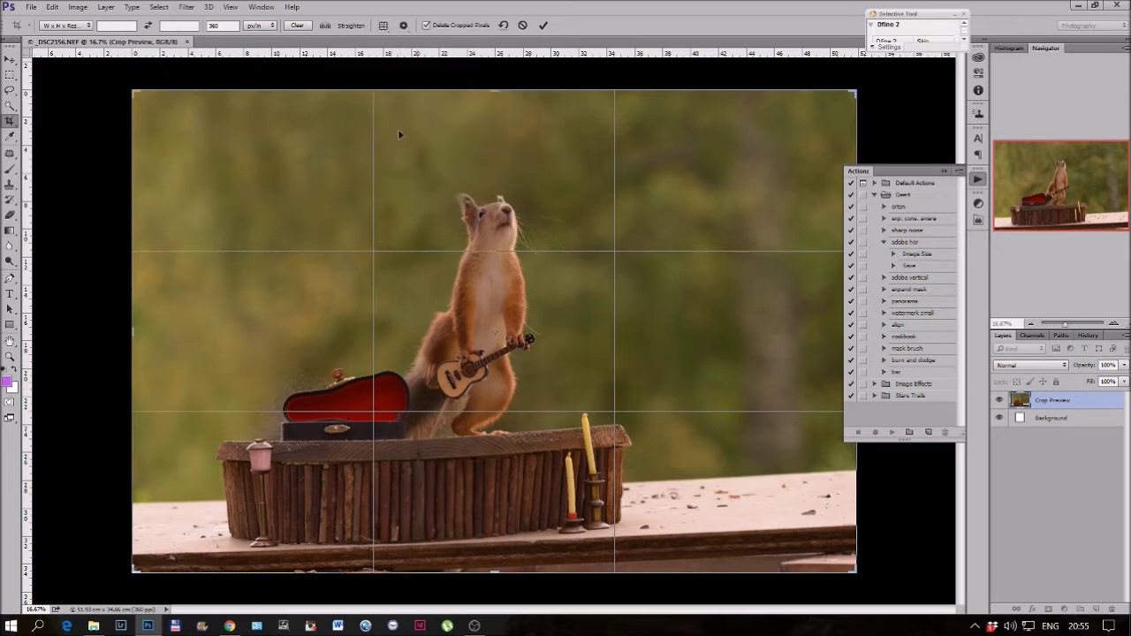
pyautogui.click(325, 28)
pyautogui.moveTo(167, 507); pyautogui.dragTo(781, 478)
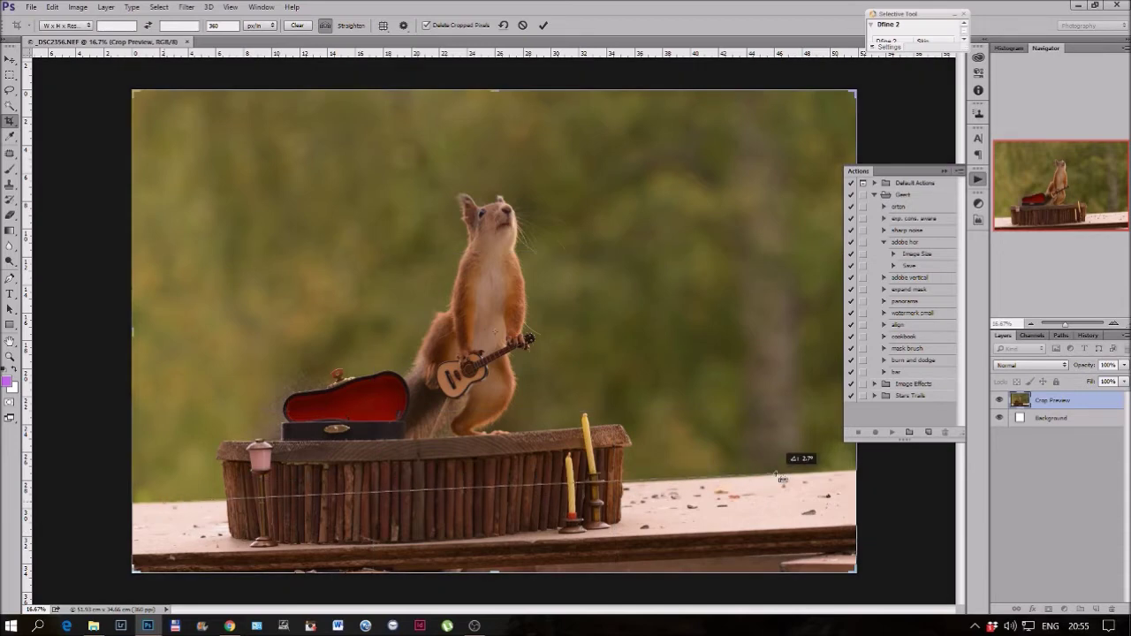
pyautogui.moveTo(782, 478); pyautogui.dragTo(775, 472)
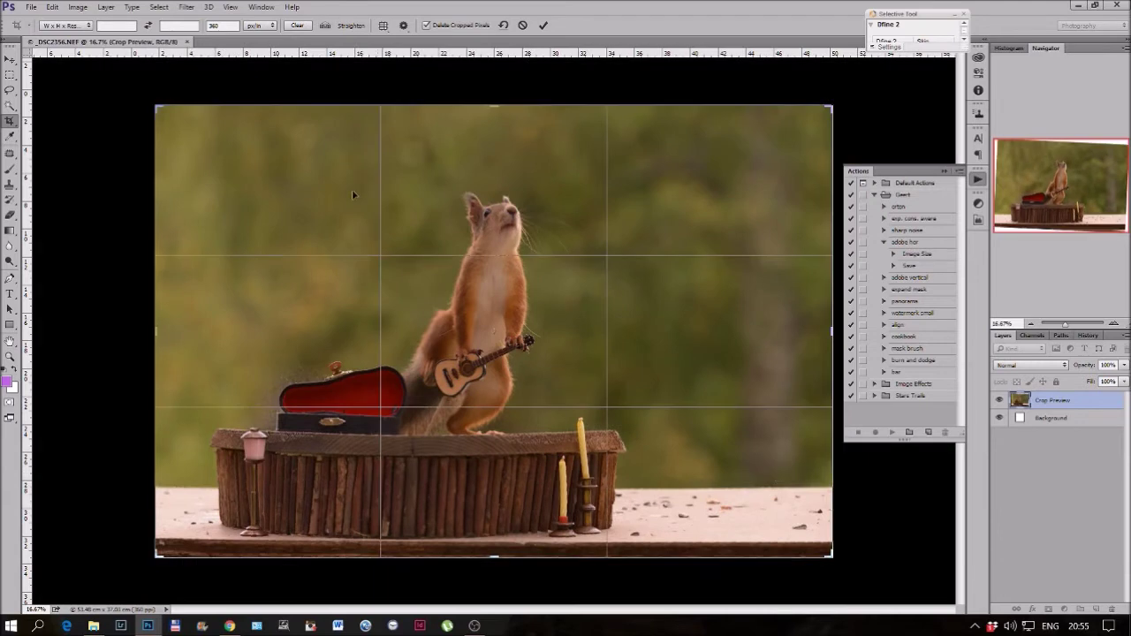
# Step: Crop the photo to a 1:1 square, framing the squirrel, guitar case, lamp and candles
pyautogui.click(53, 25)
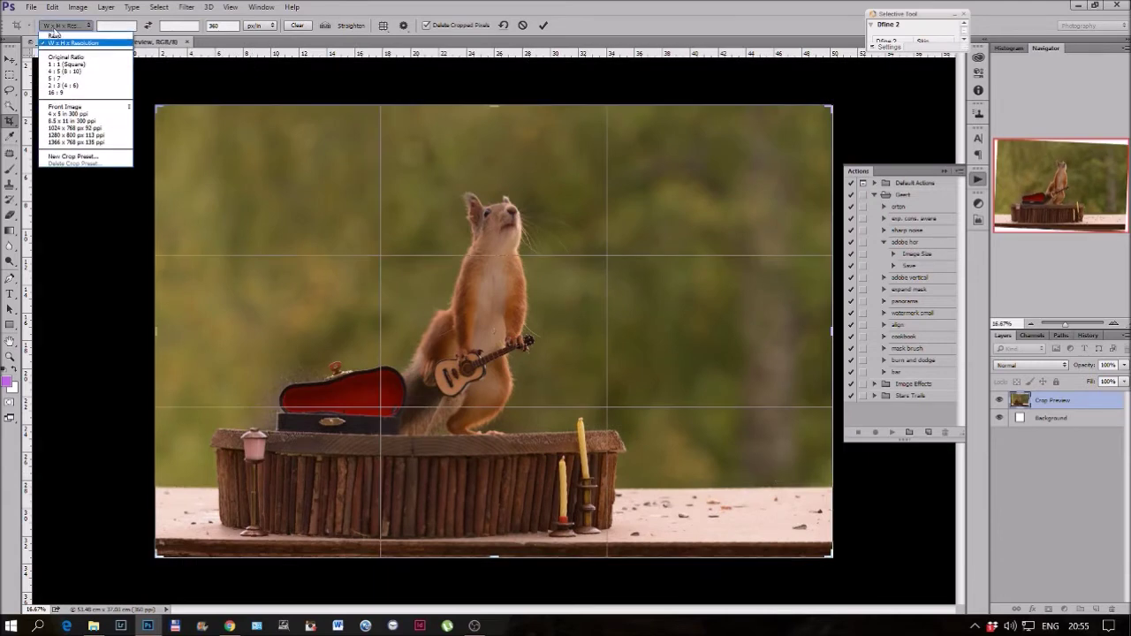
pyautogui.click(64, 66)
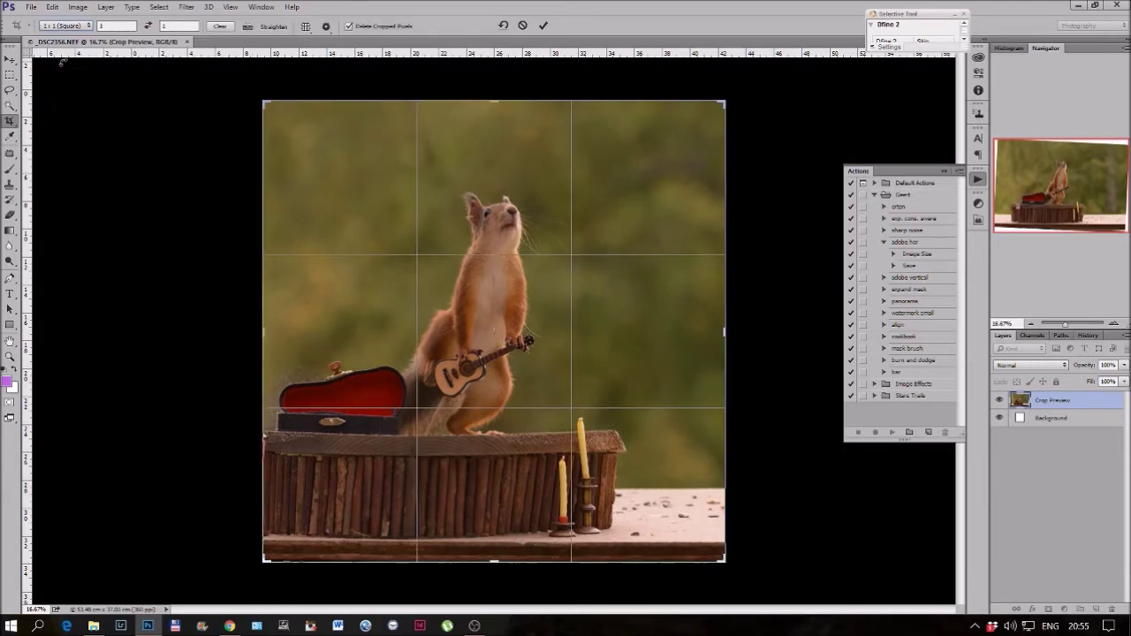
pyautogui.click(357, 221)
pyautogui.moveTo(359, 220); pyautogui.dragTo(420, 248)
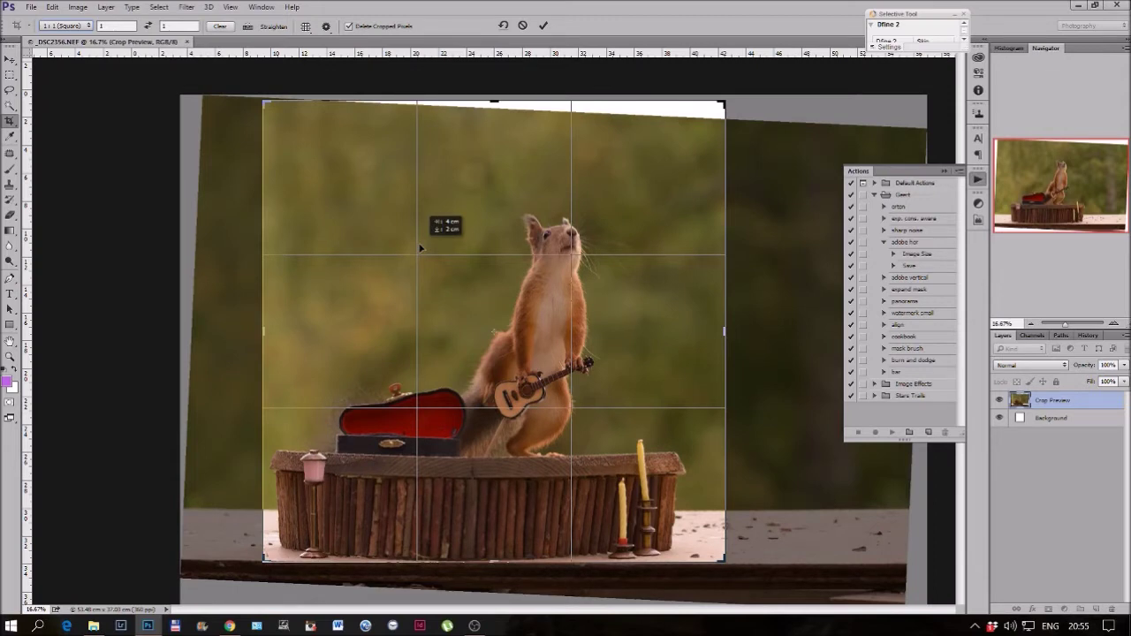
pyautogui.moveTo(421, 248); pyautogui.dragTo(414, 213)
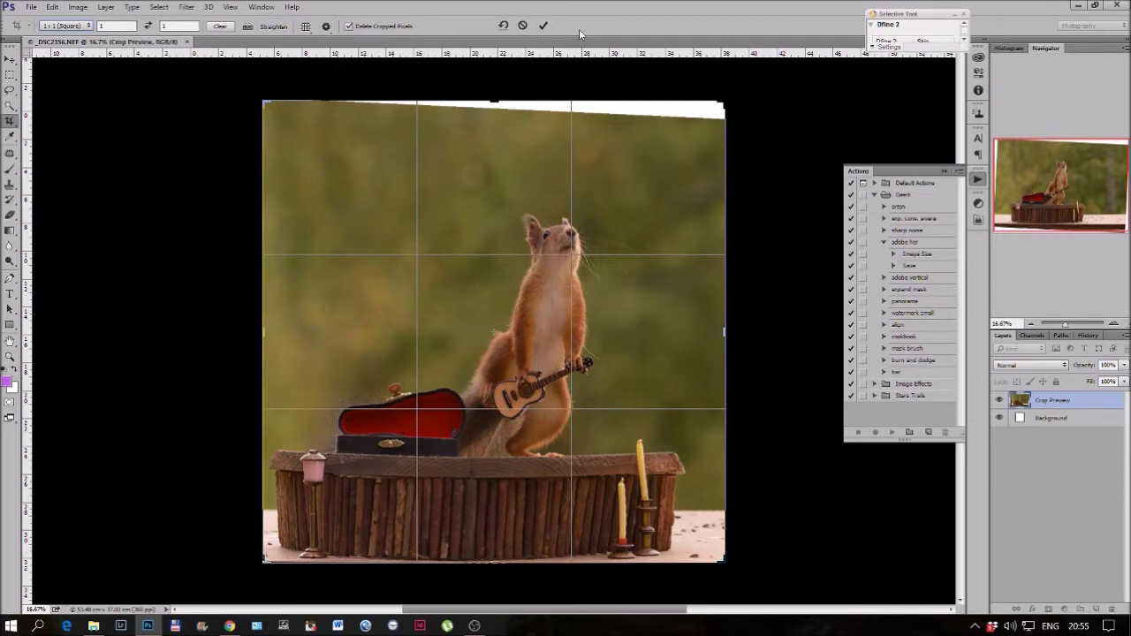
pyautogui.click(542, 26)
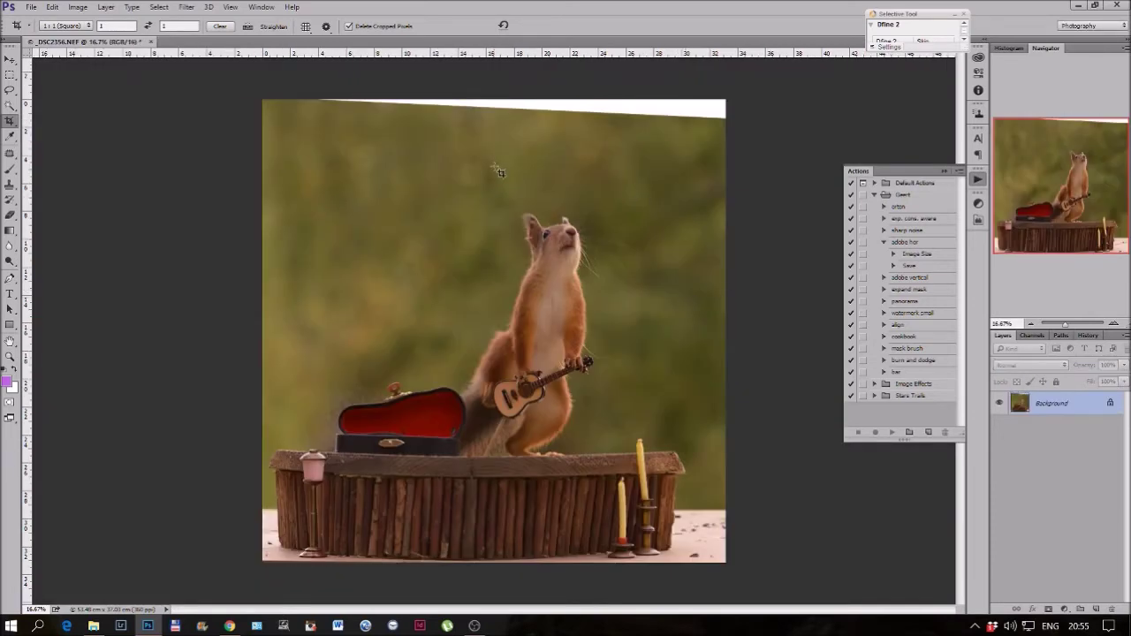
# Step: Select the white wedge along the photo's upper edge with the Magic Wand and fill it using the recorded content-aware action
pyautogui.click(10, 105)
pyautogui.click(672, 109)
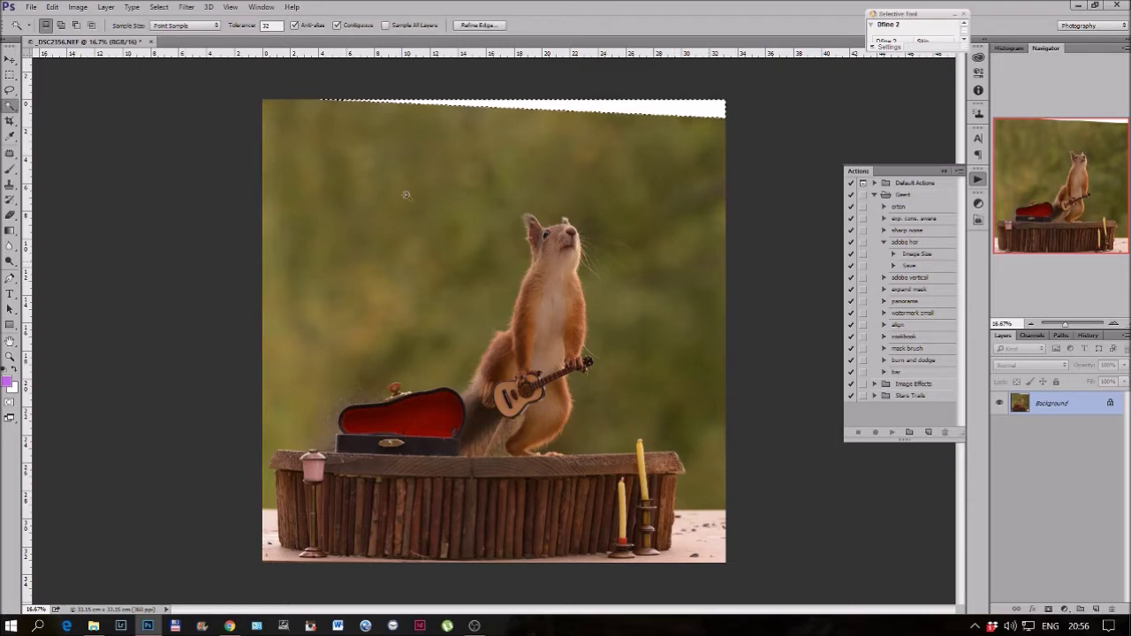
pyautogui.click(919, 218)
pyautogui.click(891, 432)
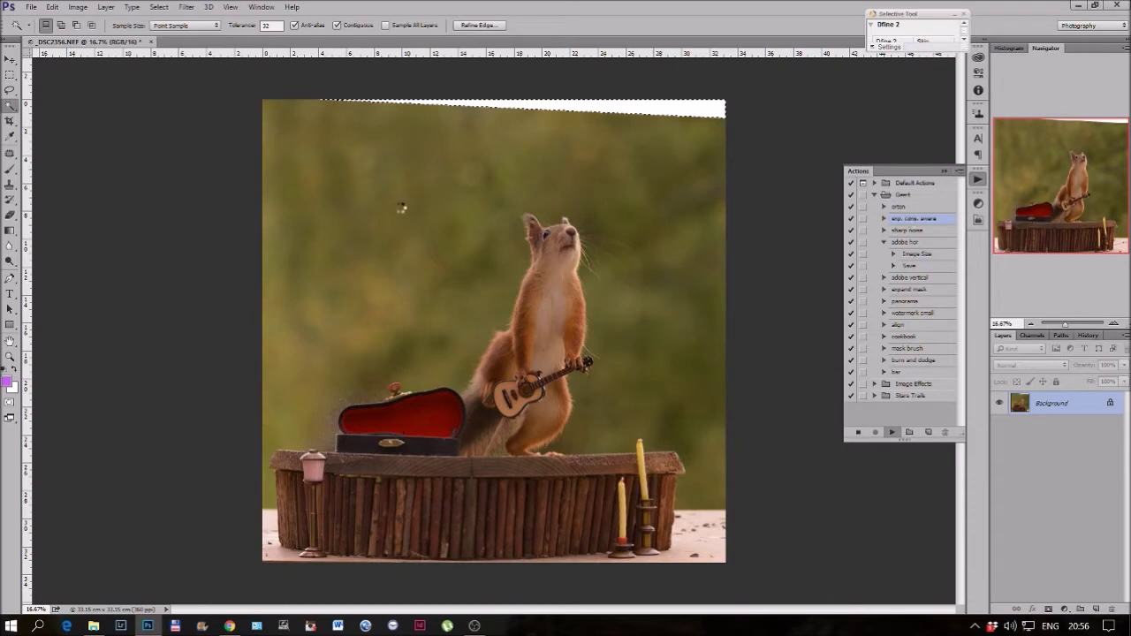
# Step: Review the Fill settings for Content-Aware without applying them, and clear the selection
pyautogui.click(52, 7)
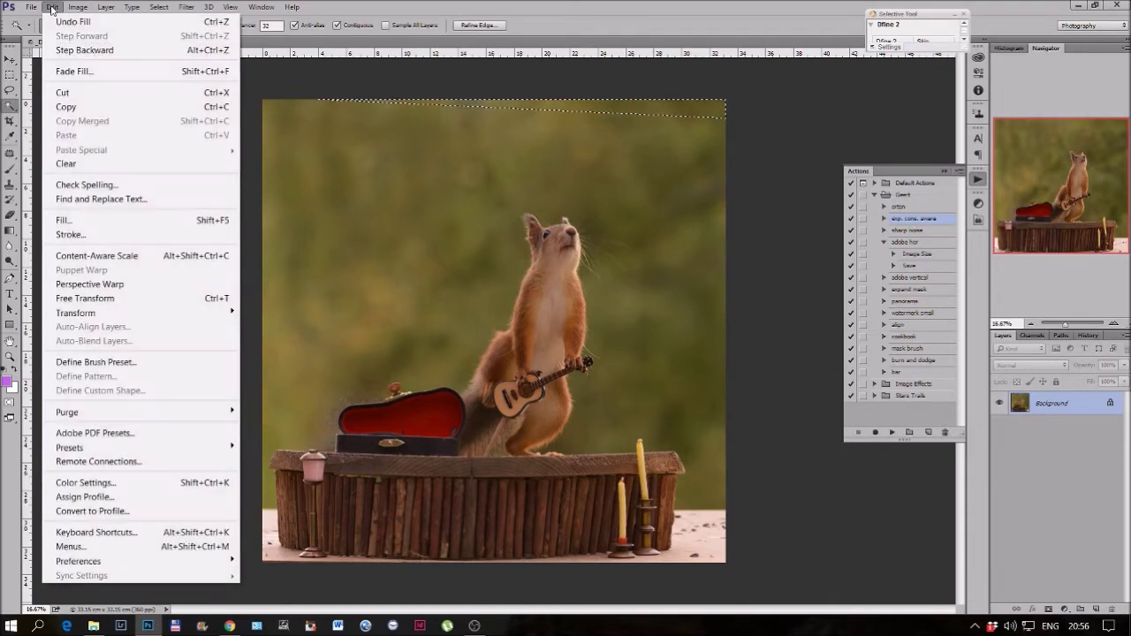
pyautogui.click(68, 221)
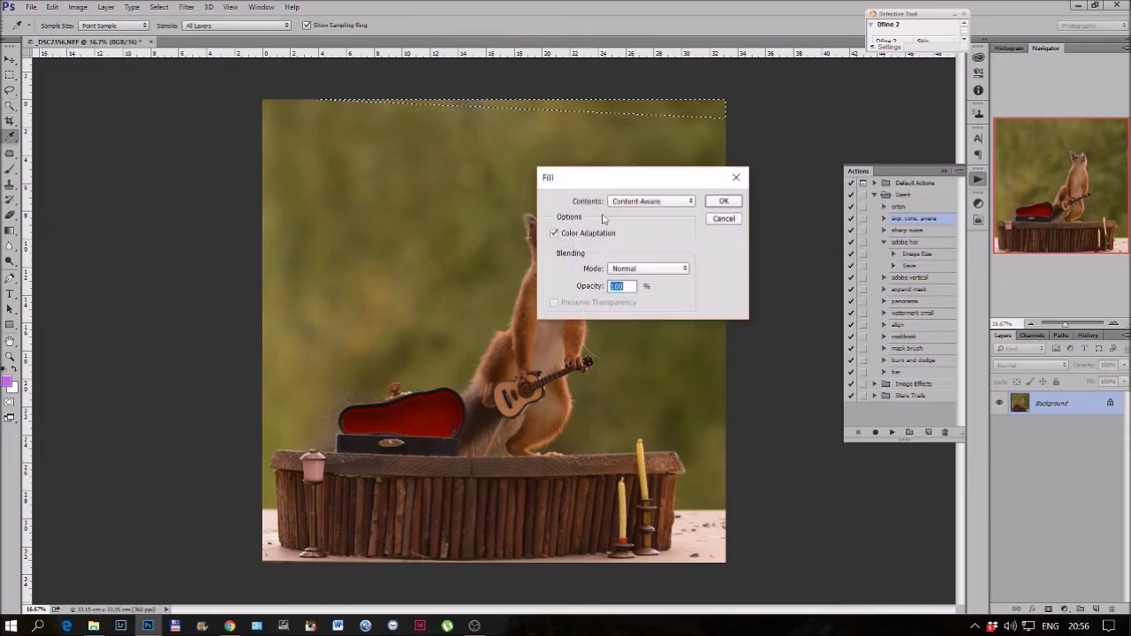
pyautogui.click(729, 221)
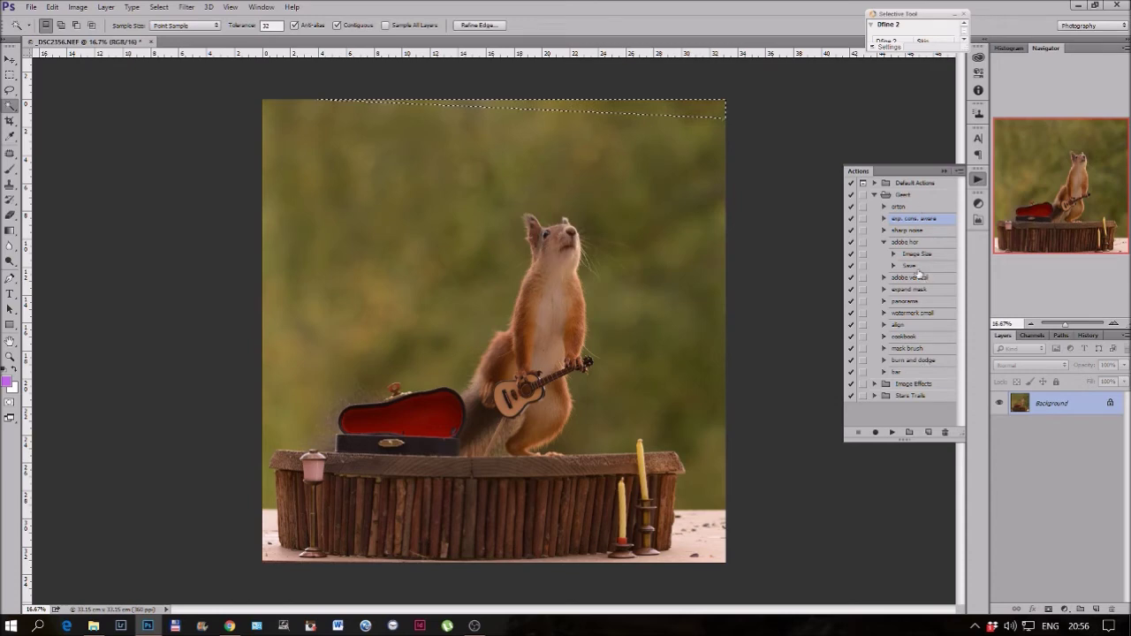
pyautogui.hotkey('ctrl', 'd')
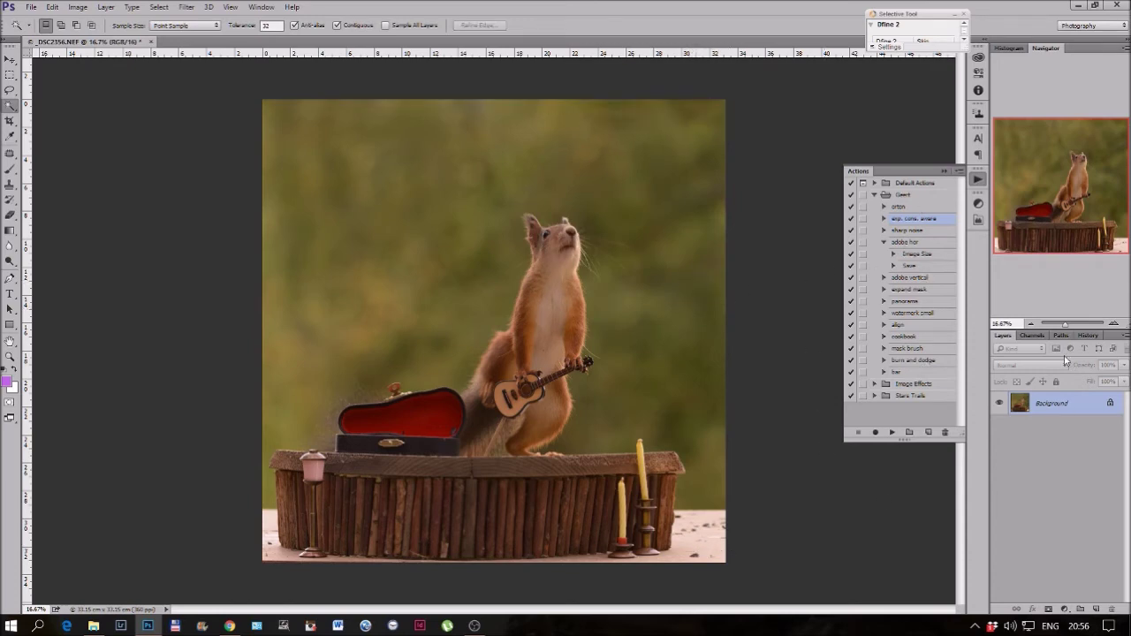
# Step: Clone Stamp away the orange flake and large dark seed at the front of the tabletop beside the candlesticks
pyautogui.click(1076, 324)
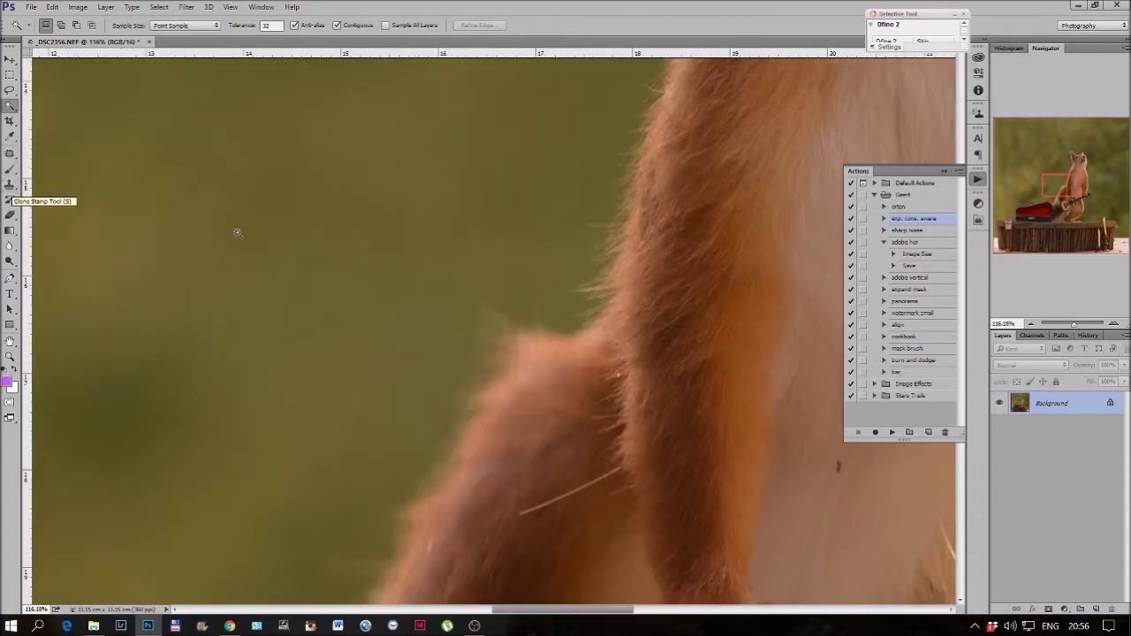
pyautogui.click(1114, 252)
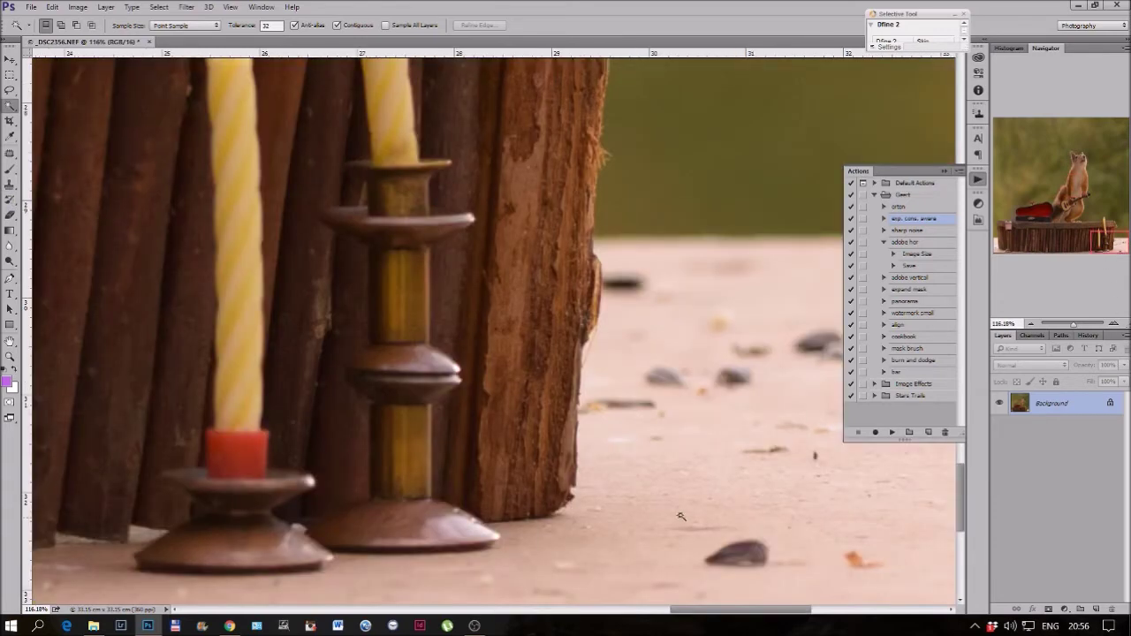
pyautogui.click(11, 185)
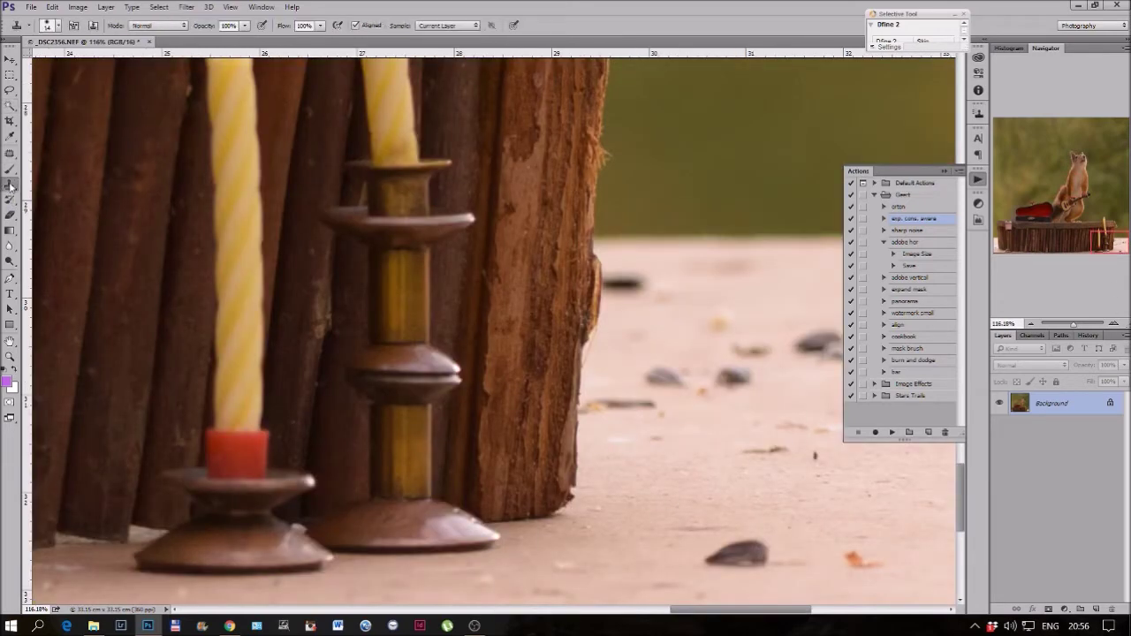
pyautogui.moveTo(775, 521)
pyautogui.mouseDown()
pyautogui.moveTo(513, 370)
pyautogui.moveTo(599, 385)
pyautogui.moveTo(641, 408)
pyautogui.mouseUp()
pyautogui.keyDown('alt'); pyautogui.click(679, 429); pyautogui.keyUp('alt')
pyautogui.moveTo(613, 444); pyautogui.dragTo(646, 448)
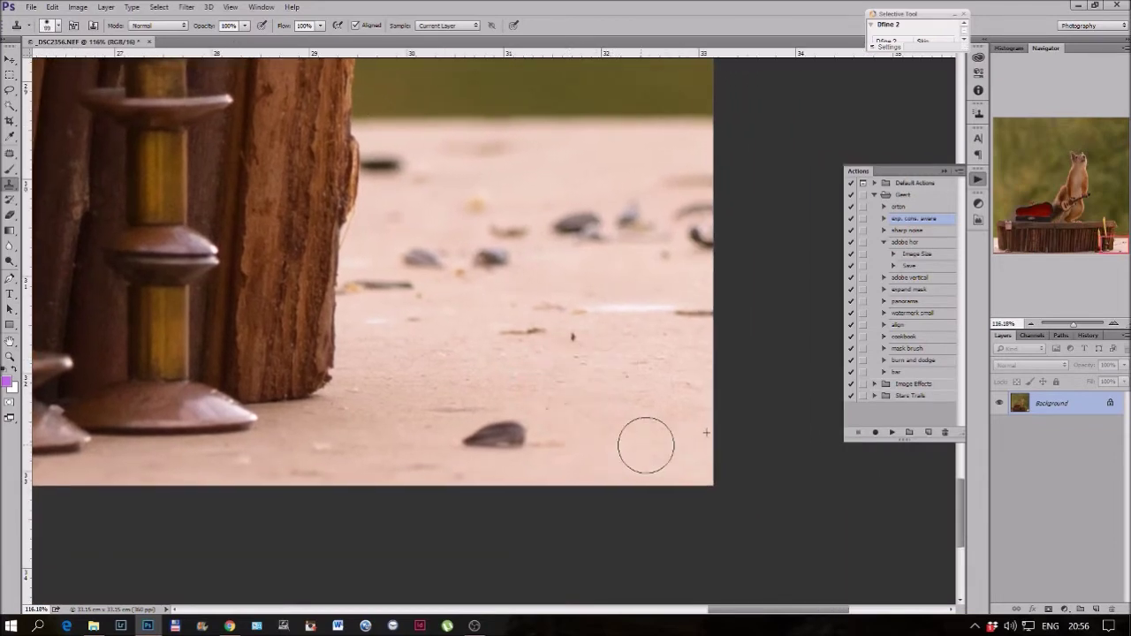
pyautogui.moveTo(478, 433); pyautogui.dragTo(539, 434)
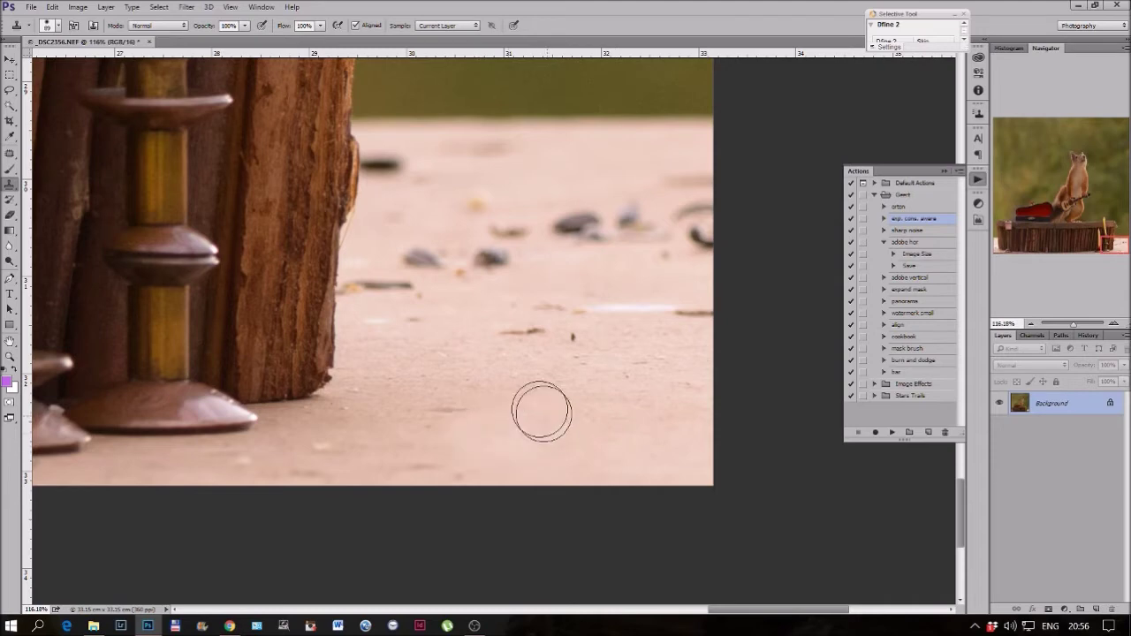
# Step: Clone out the small dark fleck and the short twig in the middle of the tabletop with a smaller brush
pyautogui.moveTo(454, 353); pyautogui.dragTo(444, 351)
pyautogui.click(570, 336)
pyautogui.keyDown('alt'); pyautogui.click(459, 337); pyautogui.keyUp('alt')
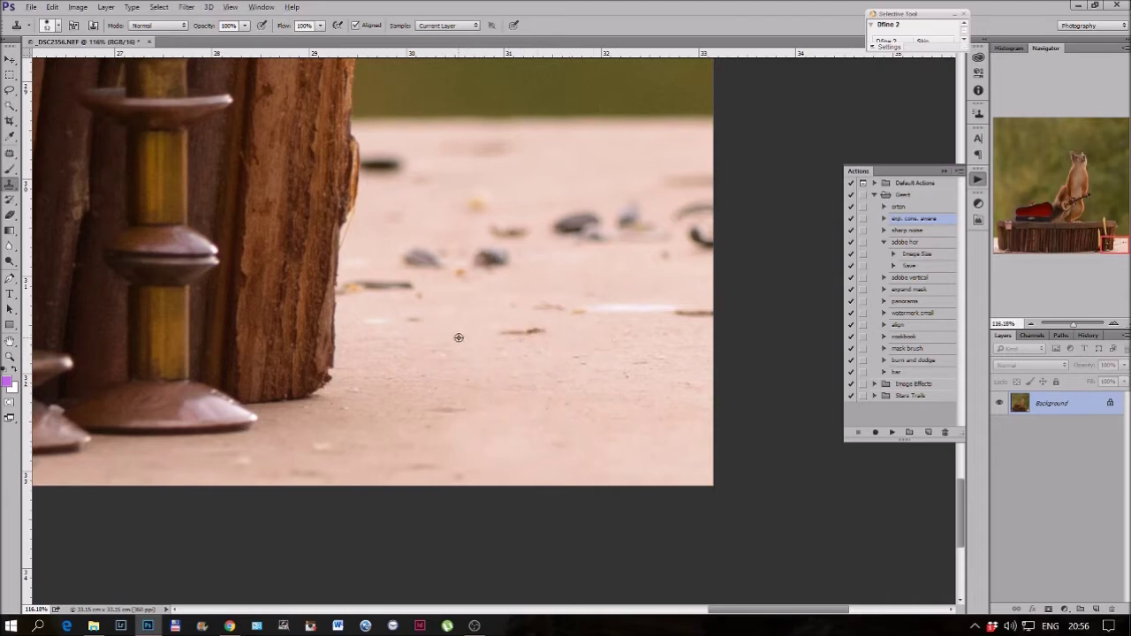
pyautogui.moveTo(531, 334); pyautogui.dragTo(500, 336)
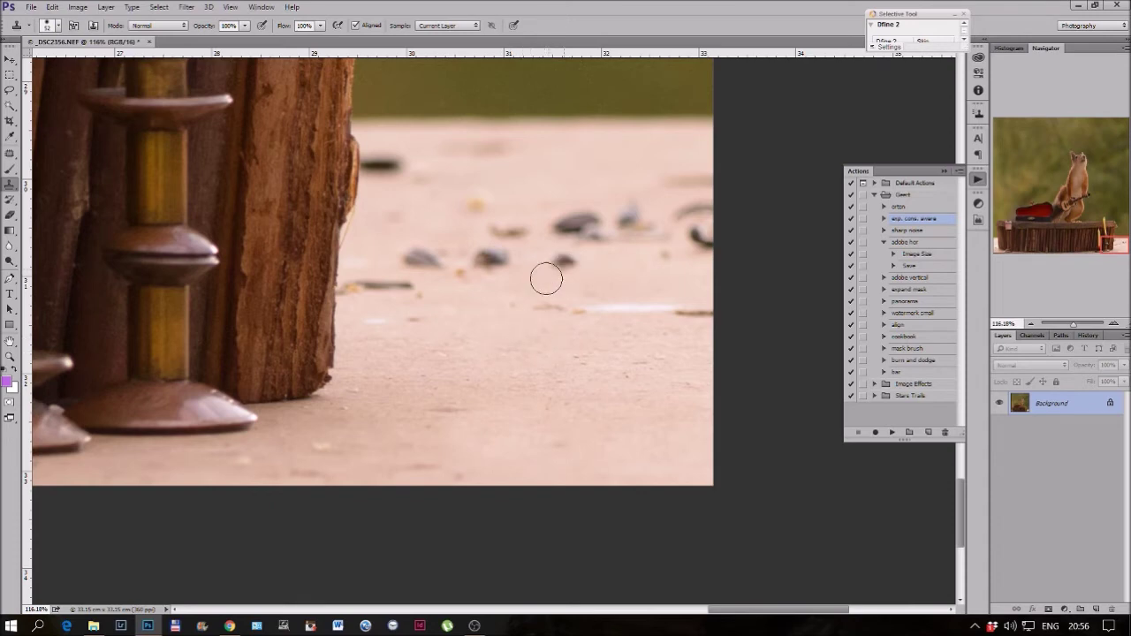
# Step: Clone out the two grey seeds, the thin twig and the dark seed beside the wooden base
pyautogui.keyDown('alt'); pyautogui.click(577, 267); pyautogui.keyUp('alt')
pyautogui.moveTo(487, 261); pyautogui.dragTo(503, 260)
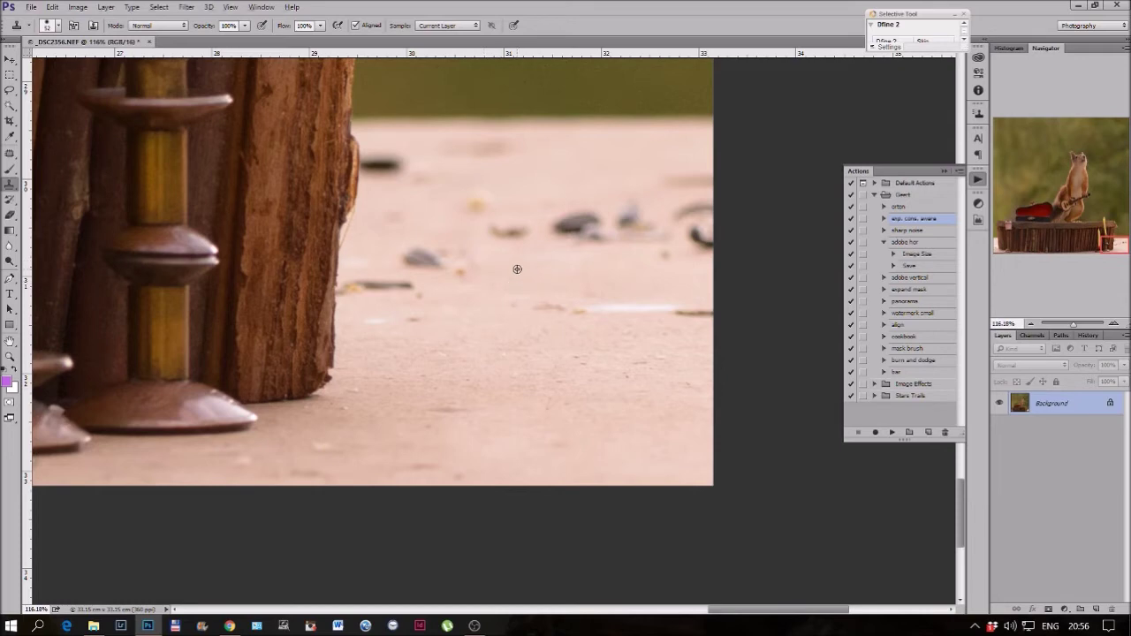
pyautogui.click(417, 258)
pyautogui.click(442, 261)
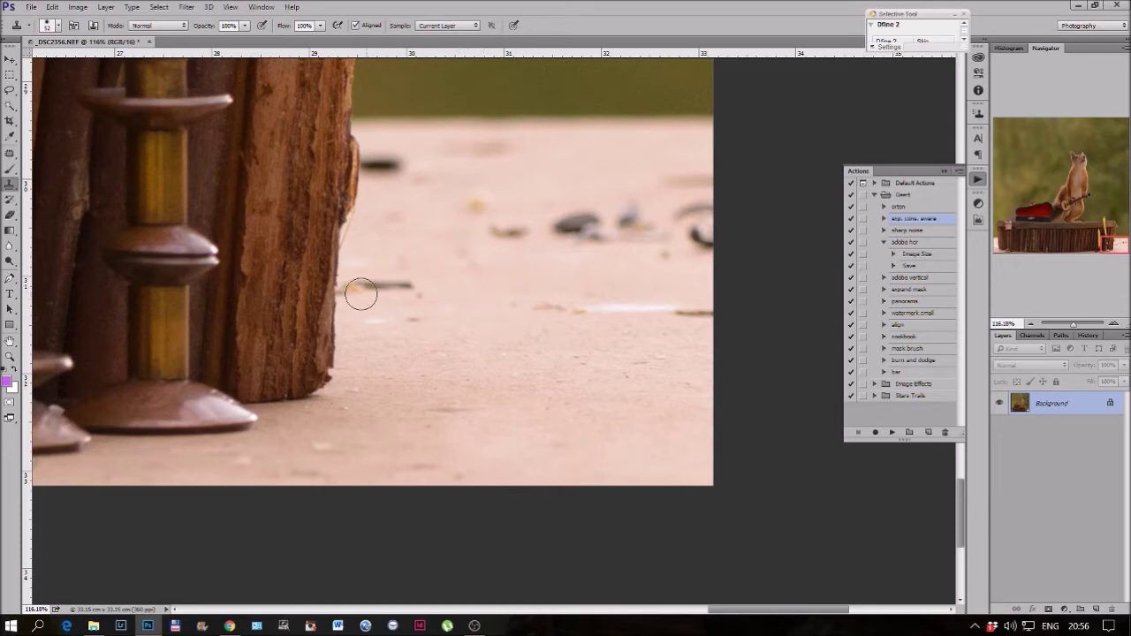
pyautogui.moveTo(359, 291); pyautogui.dragTo(439, 285)
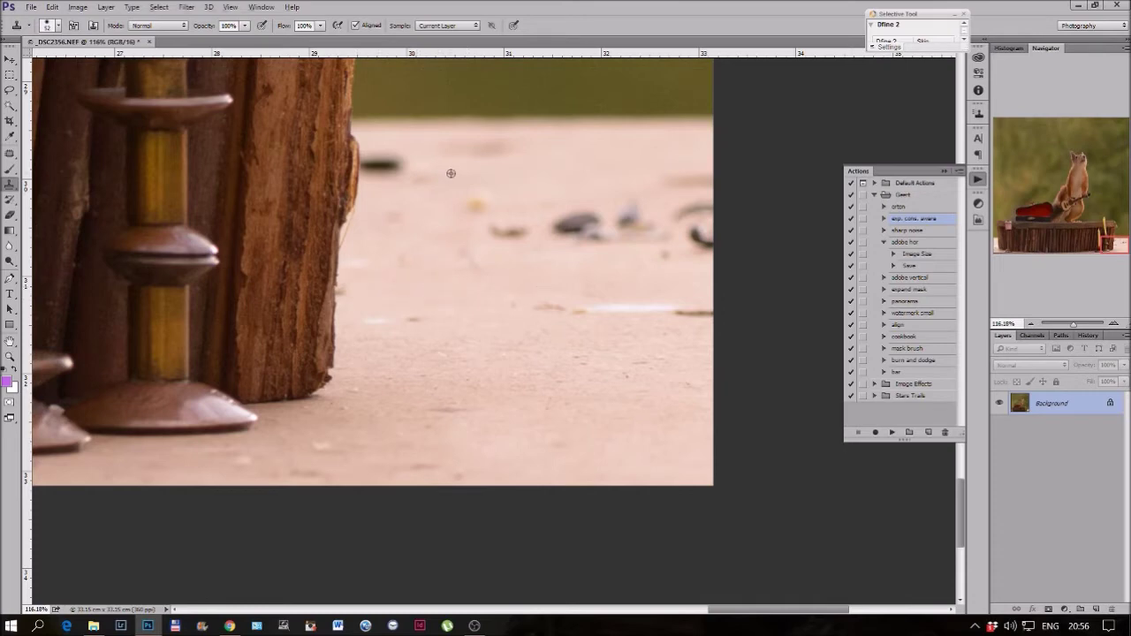
pyautogui.click(382, 165)
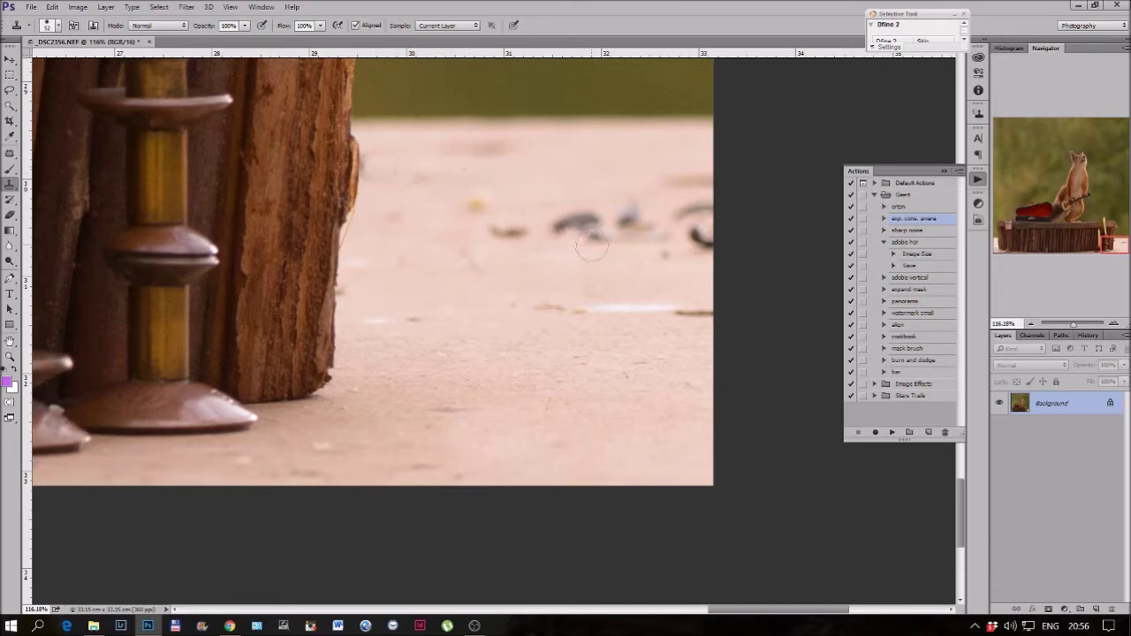
# Step: Clone out the small brown husk, the yellow crumb and the large dark seed farther back on the tabletop
pyautogui.keyDown('alt'); pyautogui.click(529, 260); pyautogui.keyUp('alt')
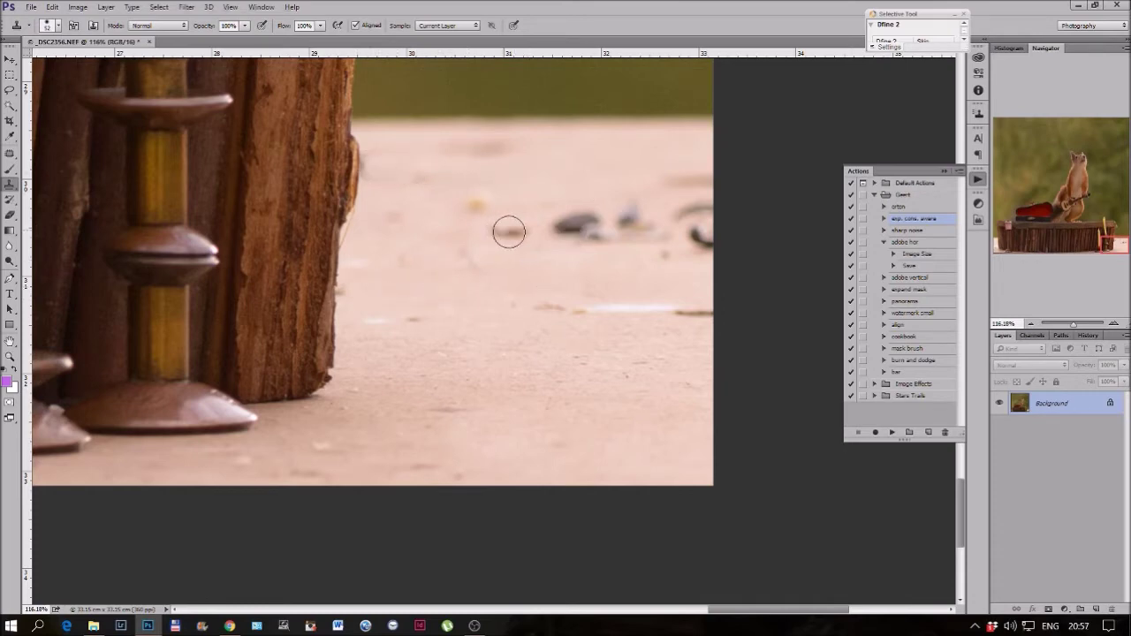
pyautogui.moveTo(507, 232); pyautogui.dragTo(527, 234)
pyautogui.keyDown('alt'); pyautogui.click(511, 238); pyautogui.keyUp('alt')
pyautogui.click(476, 205)
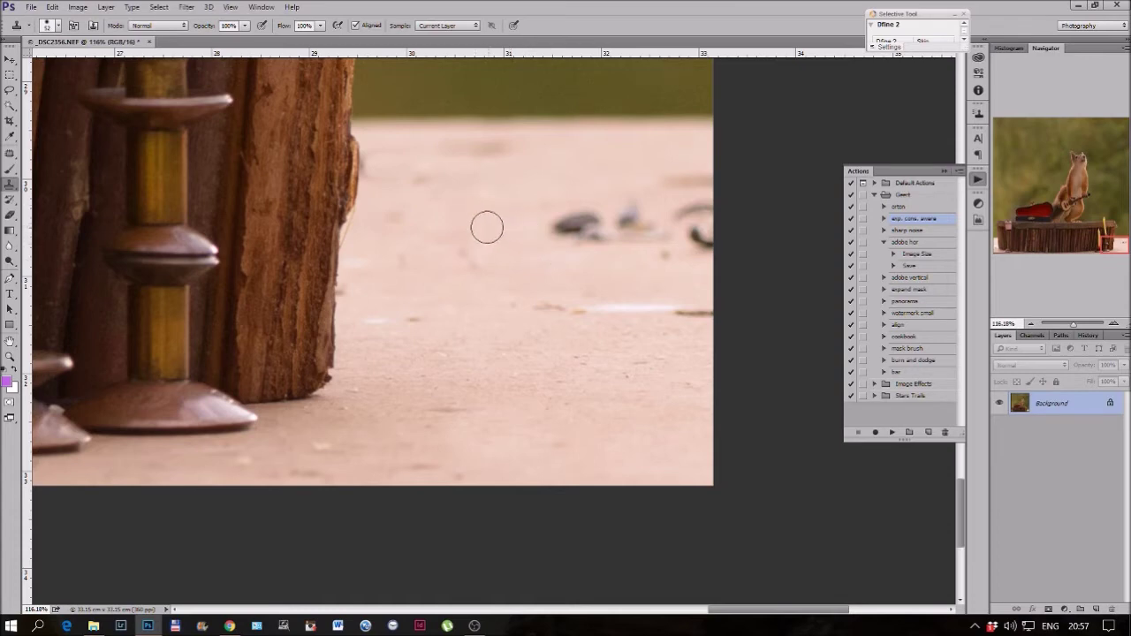
pyautogui.keyDown('alt'); pyautogui.click(500, 222); pyautogui.keyUp('alt')
pyautogui.keyDown('alt'); pyautogui.click(450, 214); pyautogui.keyUp('alt')
pyautogui.moveTo(588, 225)
pyautogui.mouseDown()
pyautogui.moveTo(555, 225)
pyautogui.moveTo(566, 228)
pyautogui.mouseUp()
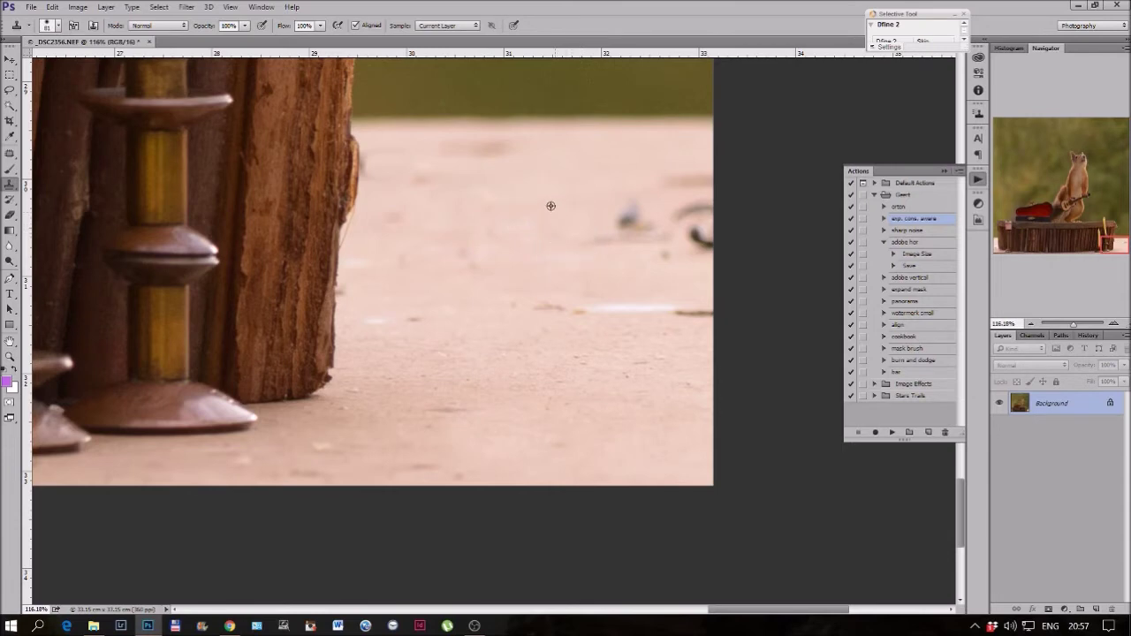
# Step: Clone out the remaining seeds near the photo's right edge, plus the twig and white streak below them
pyautogui.keyDown('alt'); pyautogui.click(543, 199); pyautogui.keyUp('alt')
pyautogui.click(626, 217)
pyautogui.moveTo(690, 232); pyautogui.dragTo(700, 210)
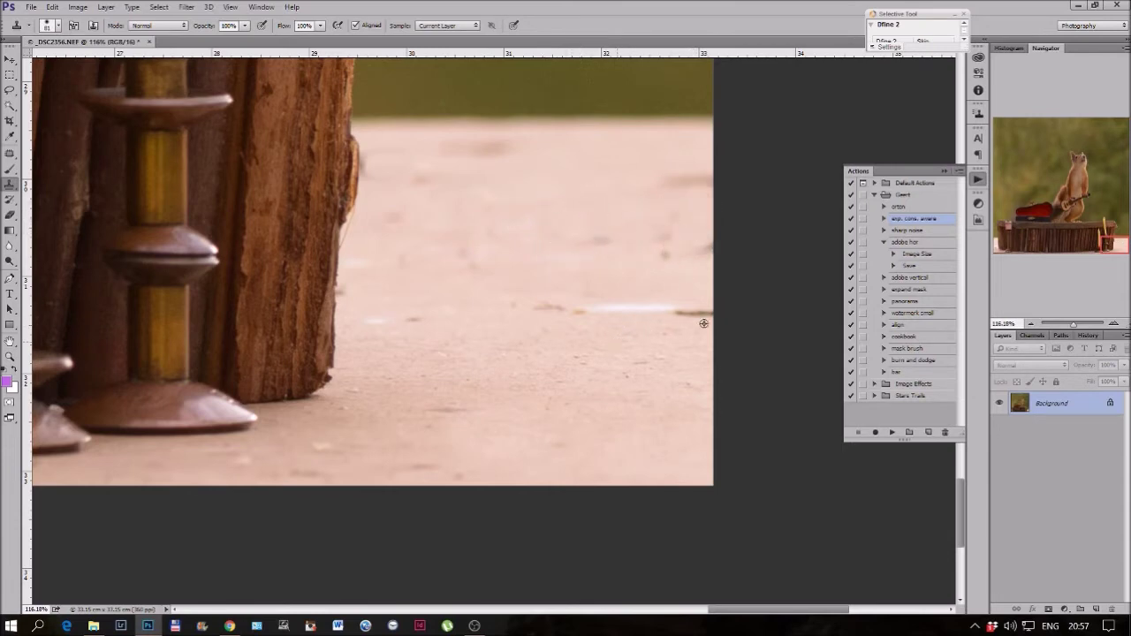
pyautogui.moveTo(700, 309)
pyautogui.mouseDown()
pyautogui.moveTo(620, 306)
pyautogui.moveTo(576, 307)
pyautogui.mouseUp()
# Step: Clone out the small light crumb and the dark seed by the photo's left edge with a smaller brush
pyautogui.click(997, 249)
pyautogui.moveTo(355, 457); pyautogui.dragTo(530, 266)
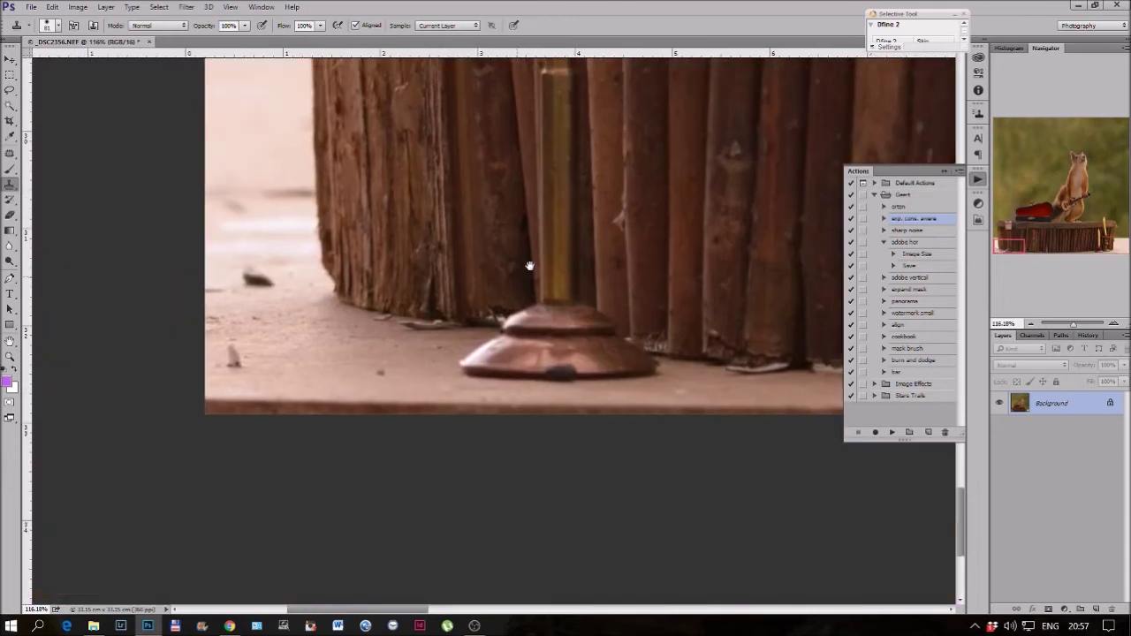
pyautogui.keyDown('alt'); pyautogui.moveTo(309, 320); pyautogui.dragTo(303, 326); pyautogui.keyUp('alt')
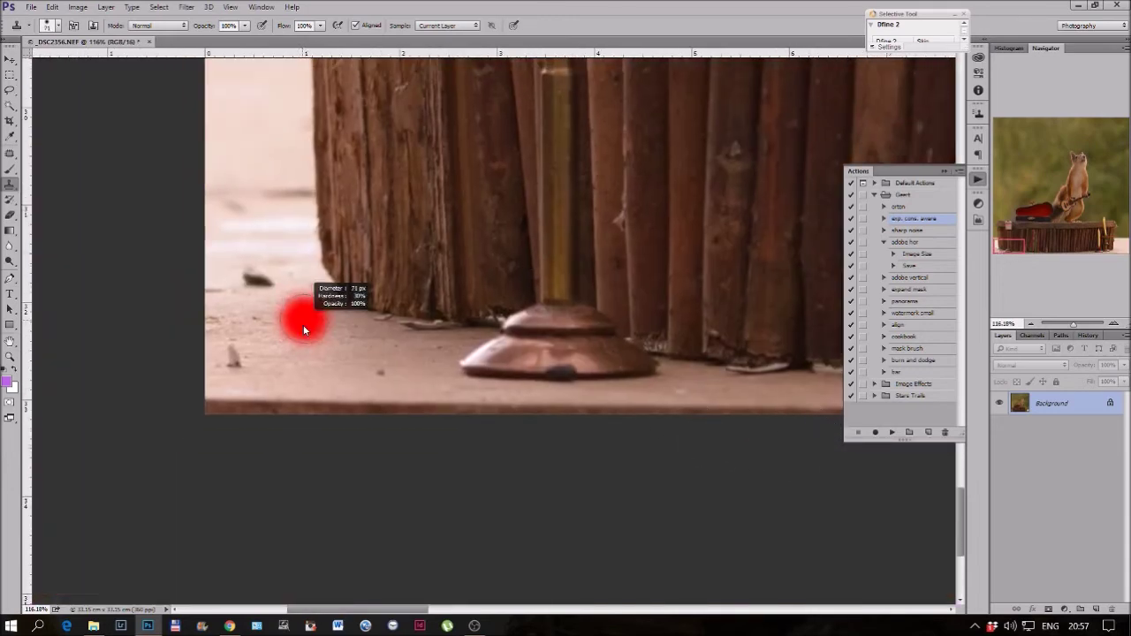
pyautogui.keyDown('alt'); pyautogui.rightClick(296, 299); pyautogui.keyUp('alt')
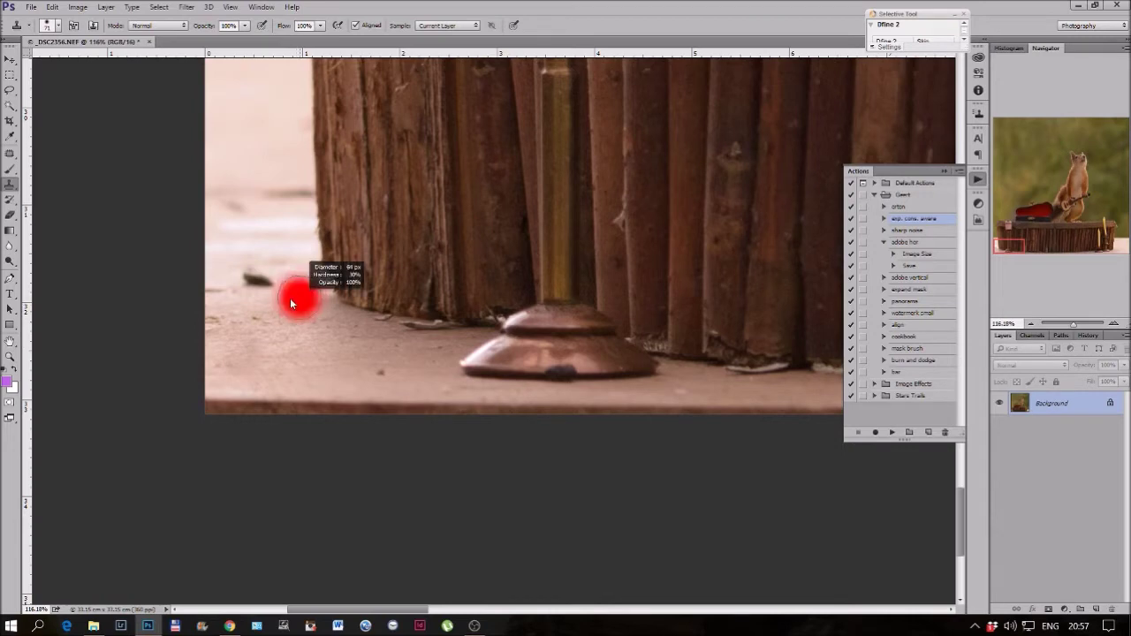
pyautogui.moveTo(290, 298)
pyautogui.keyDown('alt'); pyautogui.mouseDown()
pyautogui.moveTo(257, 281)
pyautogui.moveTo(282, 282)
pyautogui.mouseUp(); pyautogui.keyUp('alt')
pyautogui.keyDown('alt'); pyautogui.click(292, 290); pyautogui.keyUp('alt')
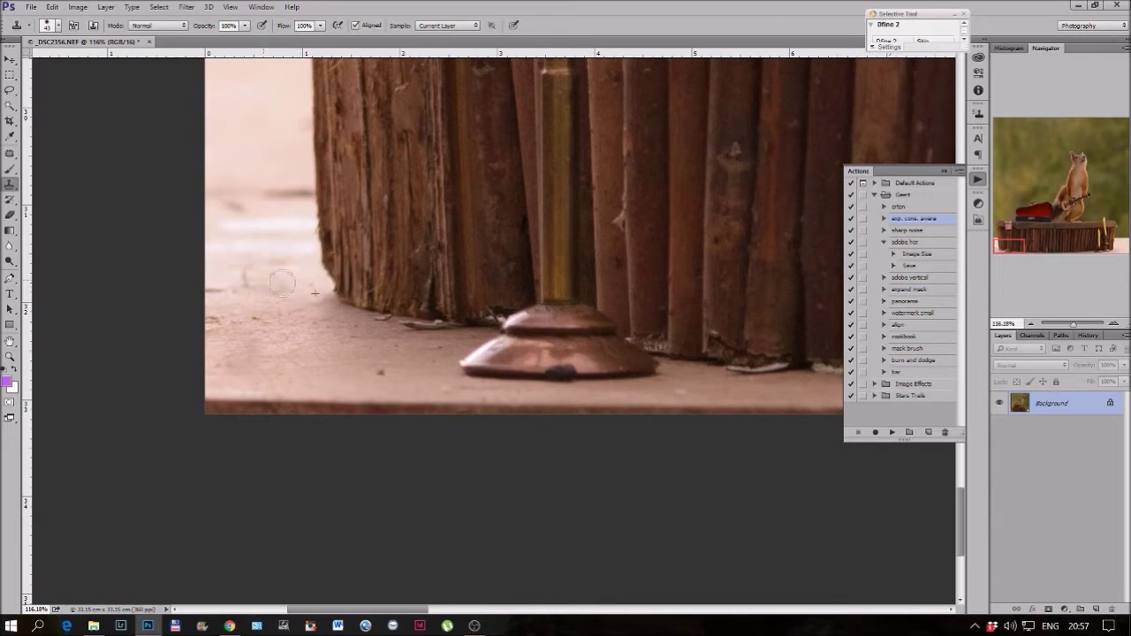
# Step: Lasso the dark strip along the photo's bottom edge below the copper foot and run the selected content-aware fill action on it
pyautogui.click(10, 92)
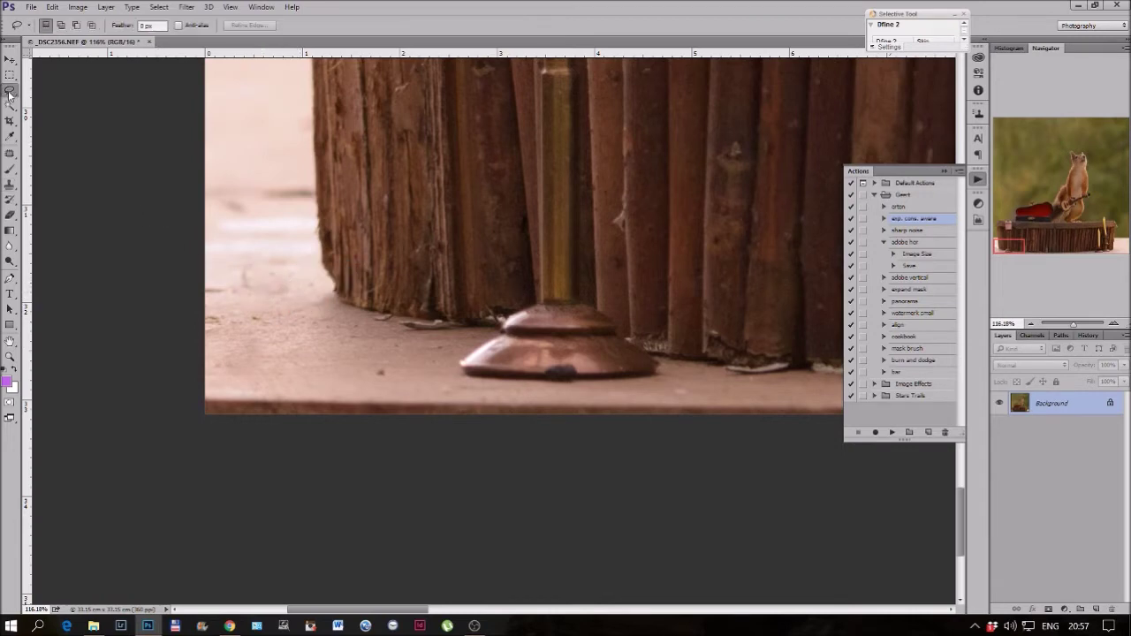
pyautogui.moveTo(819, 468); pyautogui.dragTo(676, 464)
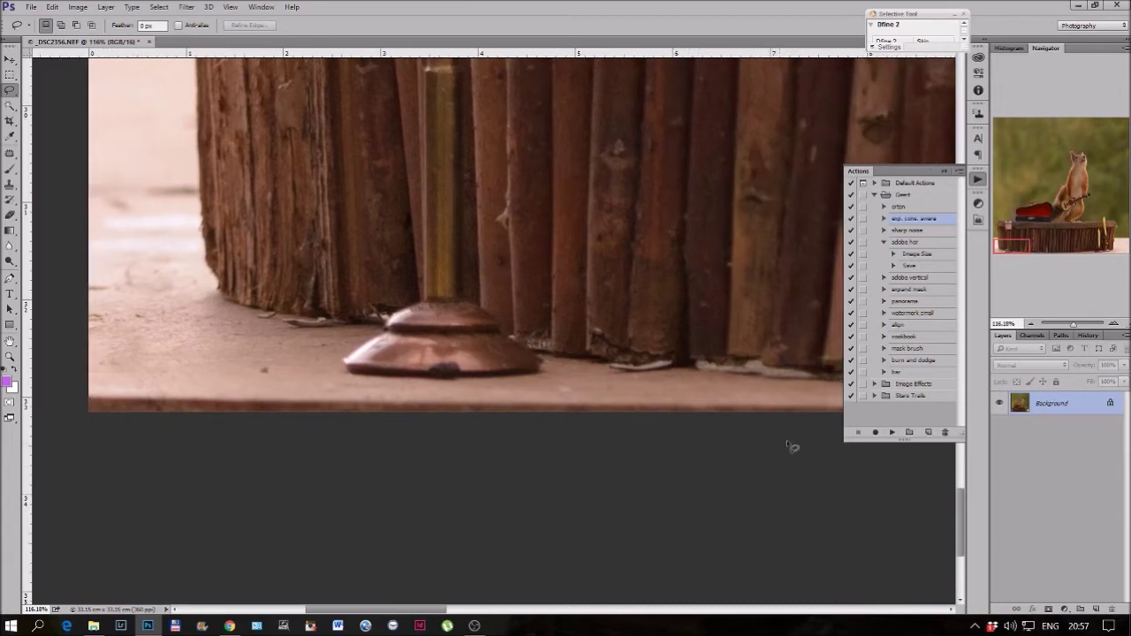
pyautogui.moveTo(772, 409); pyautogui.dragTo(420, 396)
pyautogui.moveTo(284, 395)
pyautogui.mouseDown()
pyautogui.moveTo(51, 388)
pyautogui.moveTo(94, 452)
pyautogui.mouseUp()
pyautogui.moveTo(445, 510); pyautogui.dragTo(820, 477)
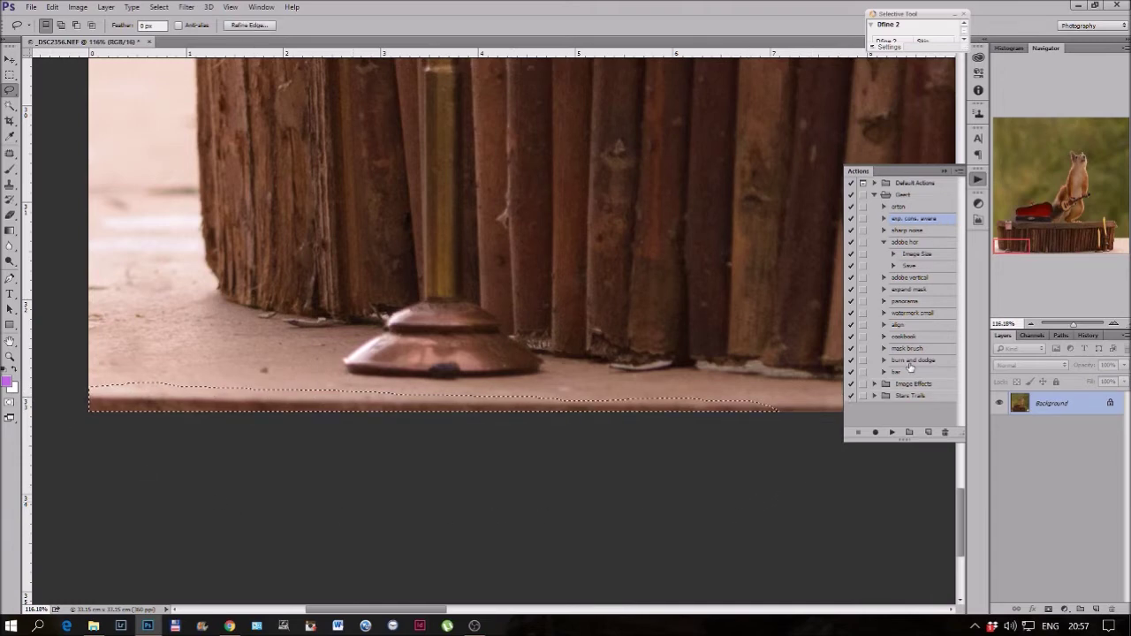
pyautogui.click(894, 432)
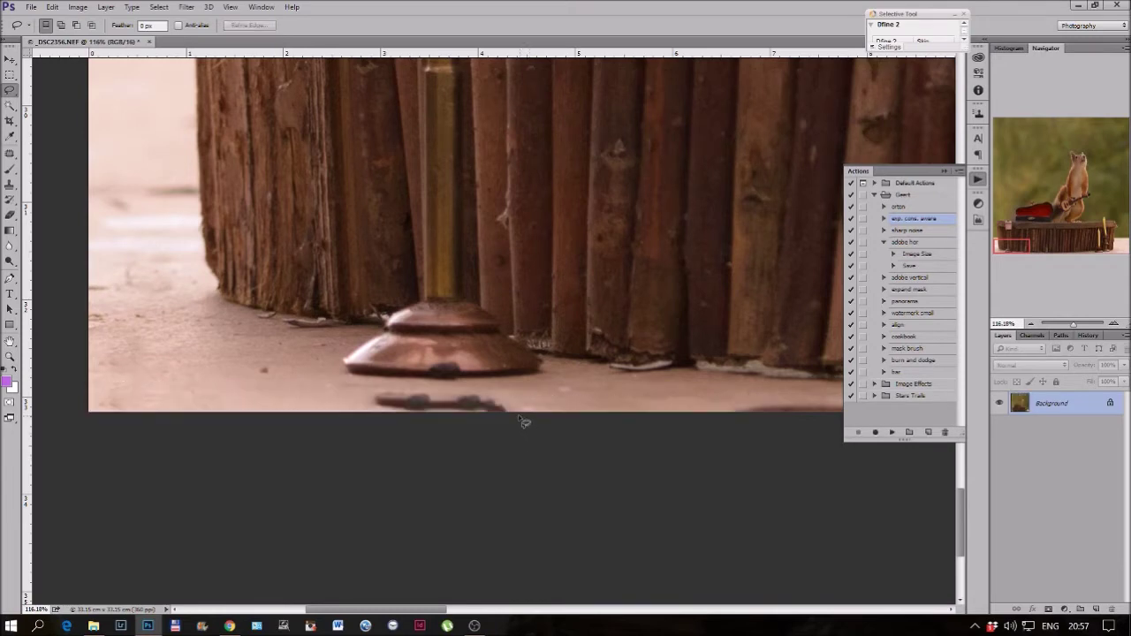
# Step: Patch the dark smudges directly below the copper foot with clean tabletop from the area to their left
pyautogui.click(9, 154)
pyautogui.click(11, 155)
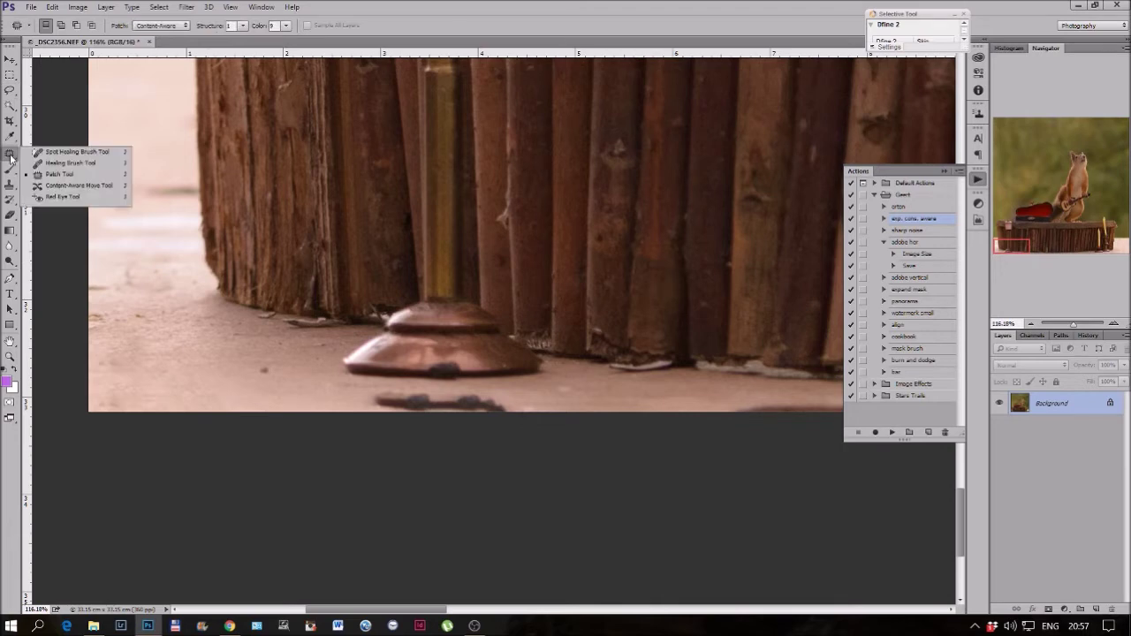
pyautogui.click(9, 155)
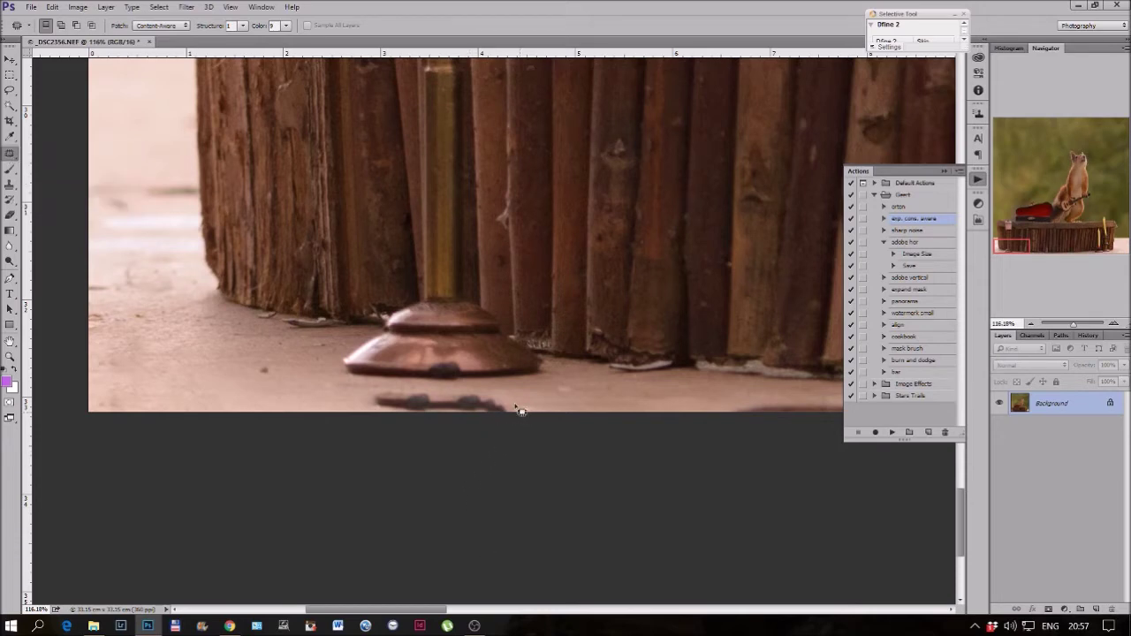
pyautogui.moveTo(495, 394)
pyautogui.mouseDown()
pyautogui.moveTo(378, 390)
pyautogui.moveTo(367, 414)
pyautogui.moveTo(435, 445)
pyautogui.moveTo(537, 454)
pyautogui.moveTo(205, 401)
pyautogui.mouseUp()
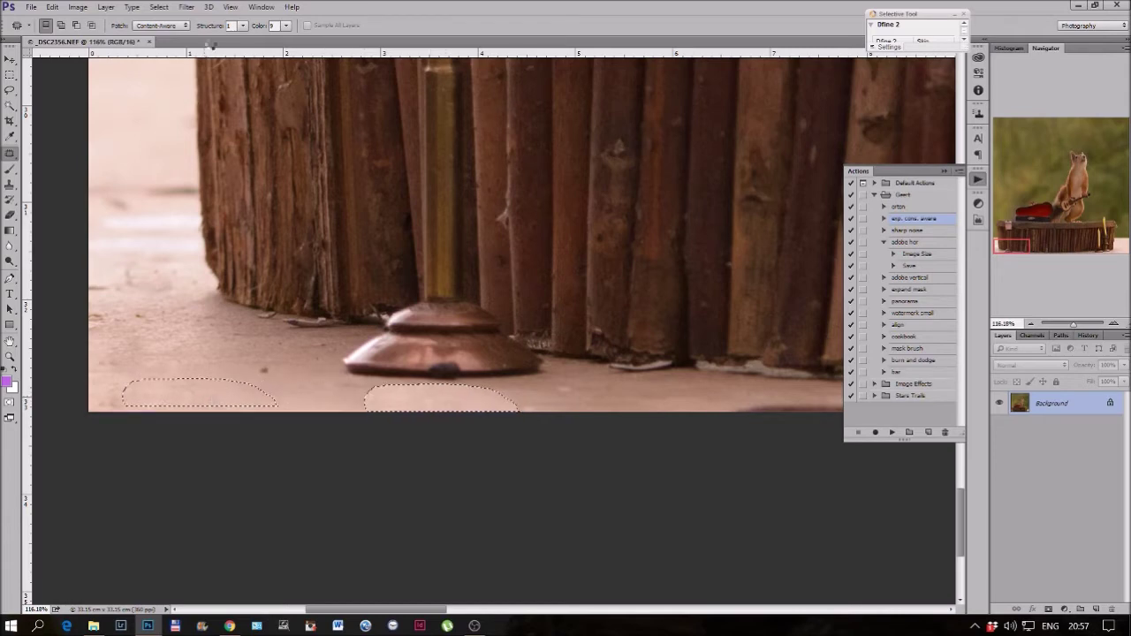
pyautogui.click(536, 448)
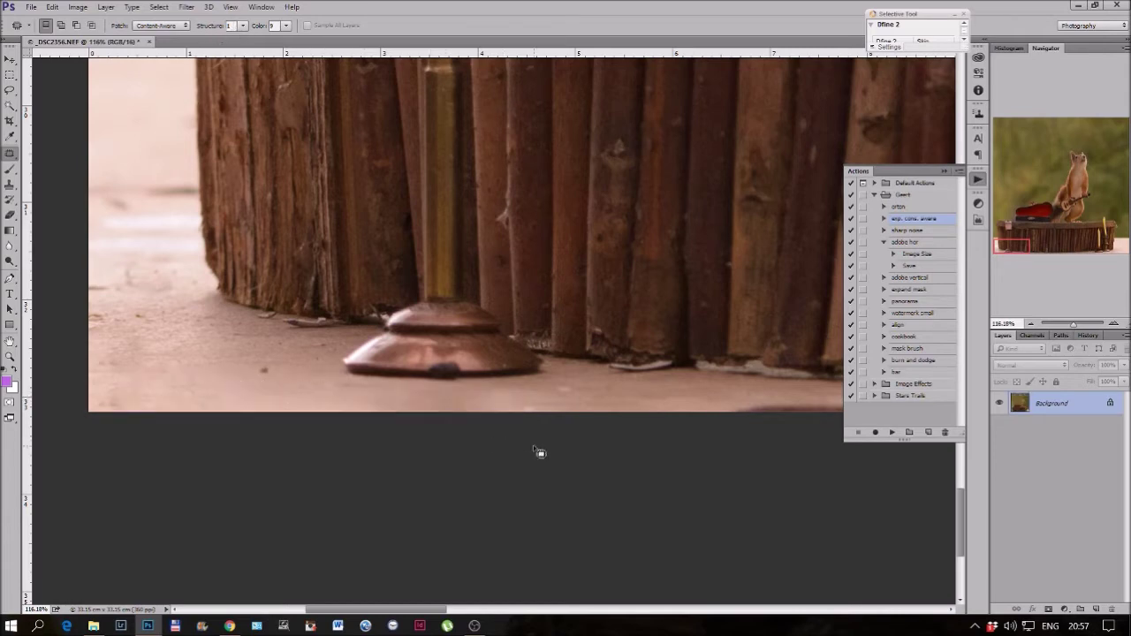
# Step: Patch the small dark spot left of the copper foot with nearby clean tabletop, using Structure 4
pyautogui.click(1080, 323)
pyautogui.moveTo(500, 500); pyautogui.dragTo(519, 419)
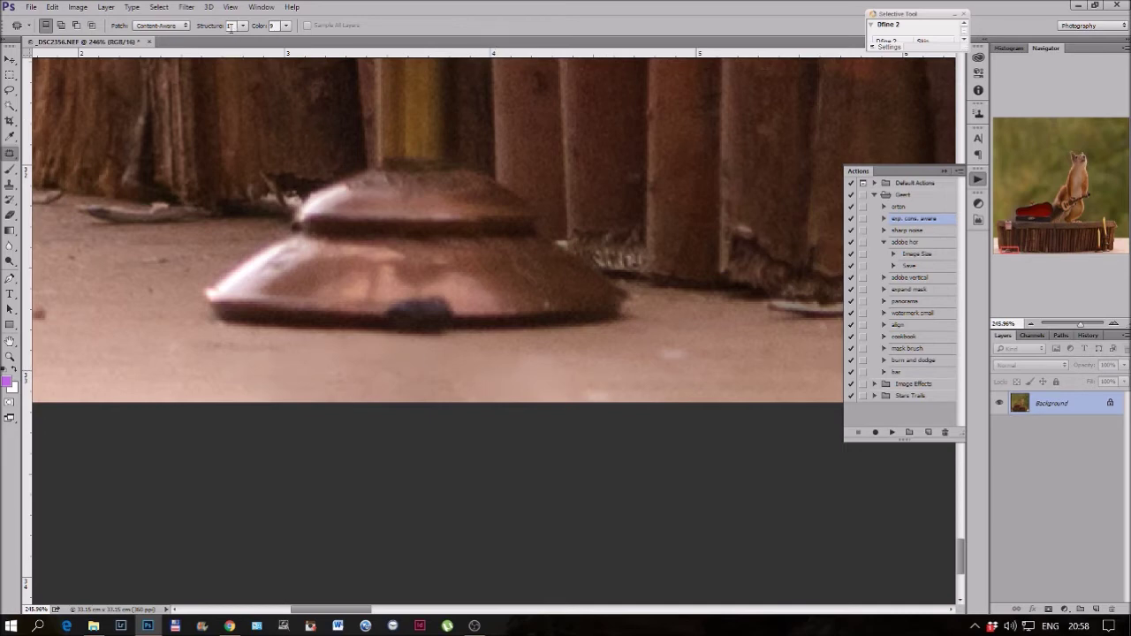
pyautogui.moveTo(129, 333); pyautogui.dragTo(213, 330)
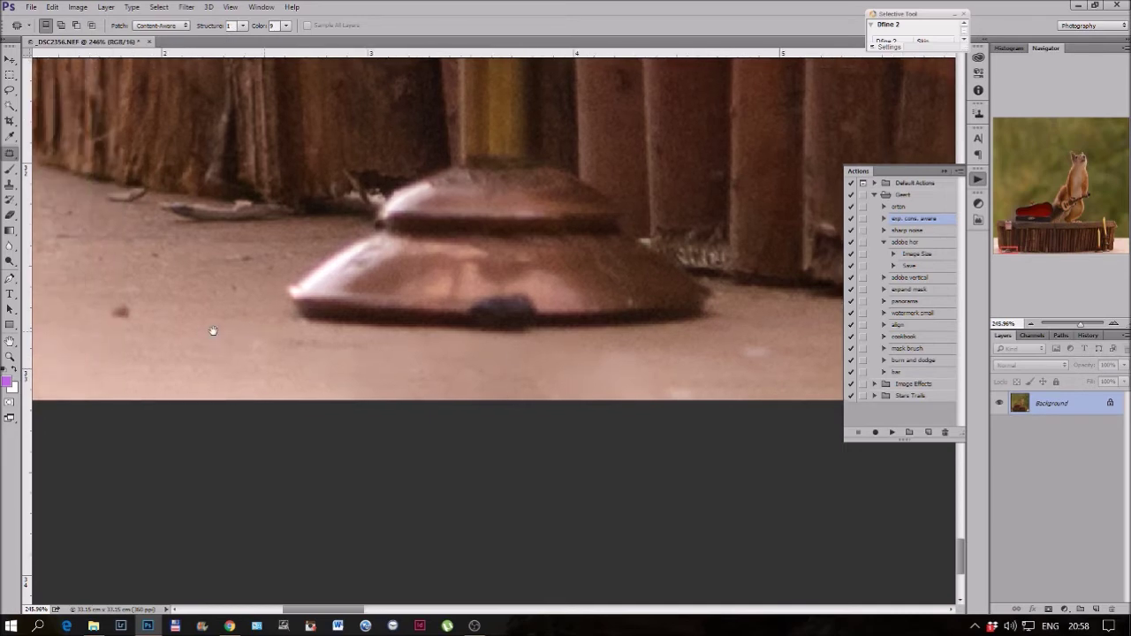
pyautogui.moveTo(130, 298)
pyautogui.mouseDown()
pyautogui.moveTo(104, 319)
pyautogui.moveTo(131, 291)
pyautogui.mouseUp()
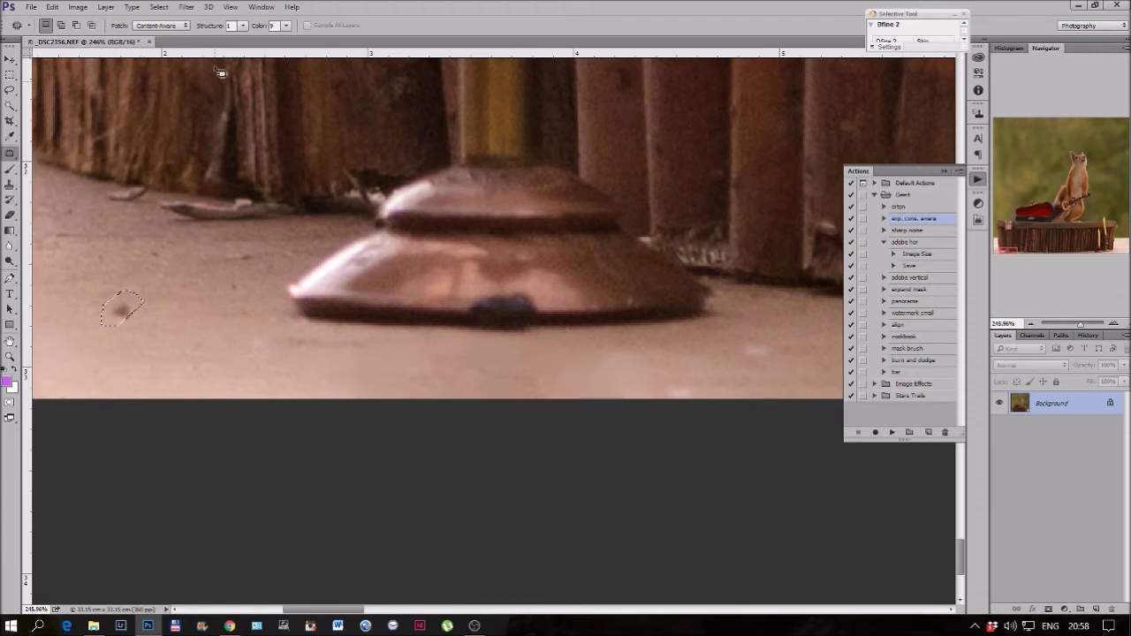
pyautogui.click(242, 25)
pyautogui.moveTo(242, 44); pyautogui.dragTo(274, 50)
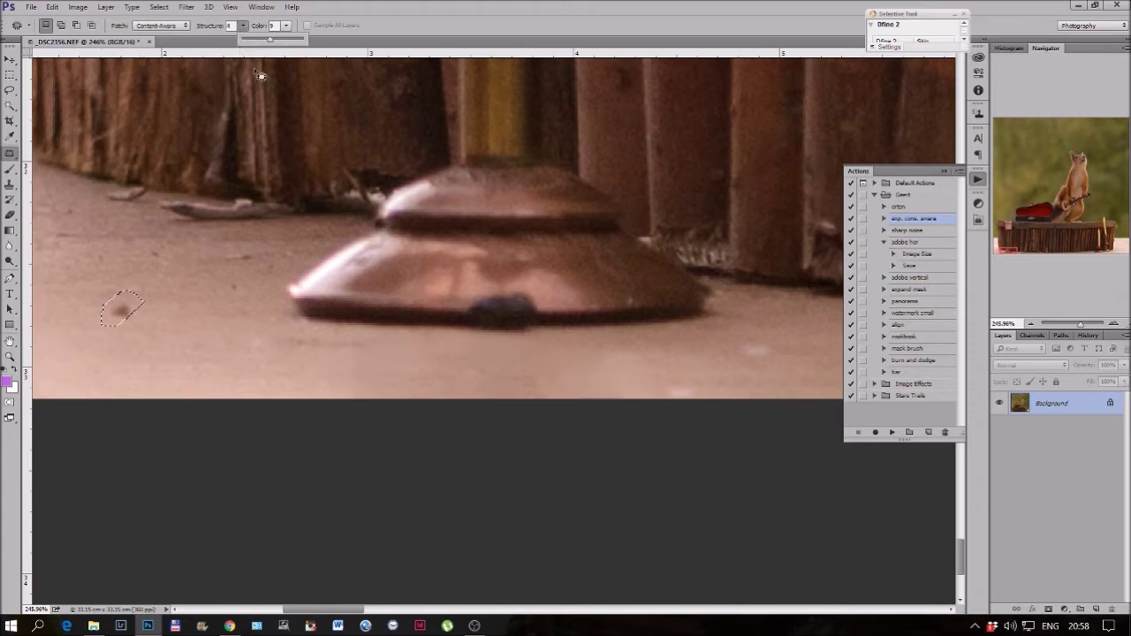
pyautogui.moveTo(114, 309); pyautogui.dragTo(76, 297)
pyautogui.hotkey('ctrl', 'd')
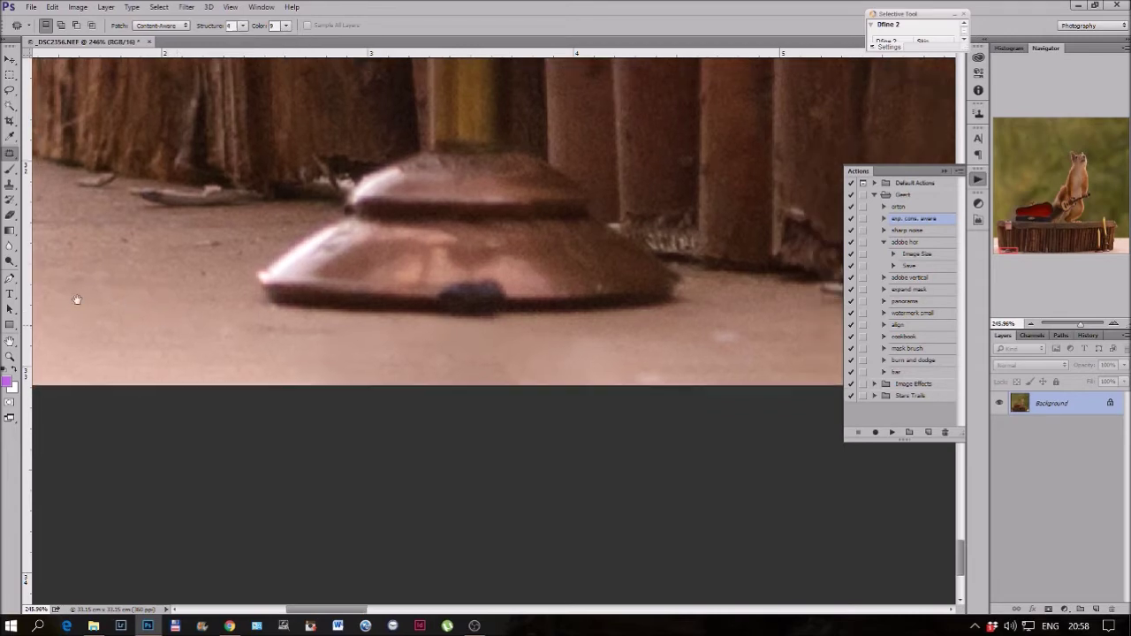
# Step: Outline the dark strip at the photo's bottom edge below the logs and try patching it with nearby tabletop
pyautogui.moveTo(559, 353); pyautogui.dragTo(386, 326)
pyautogui.moveTo(718, 334); pyautogui.dragTo(485, 384)
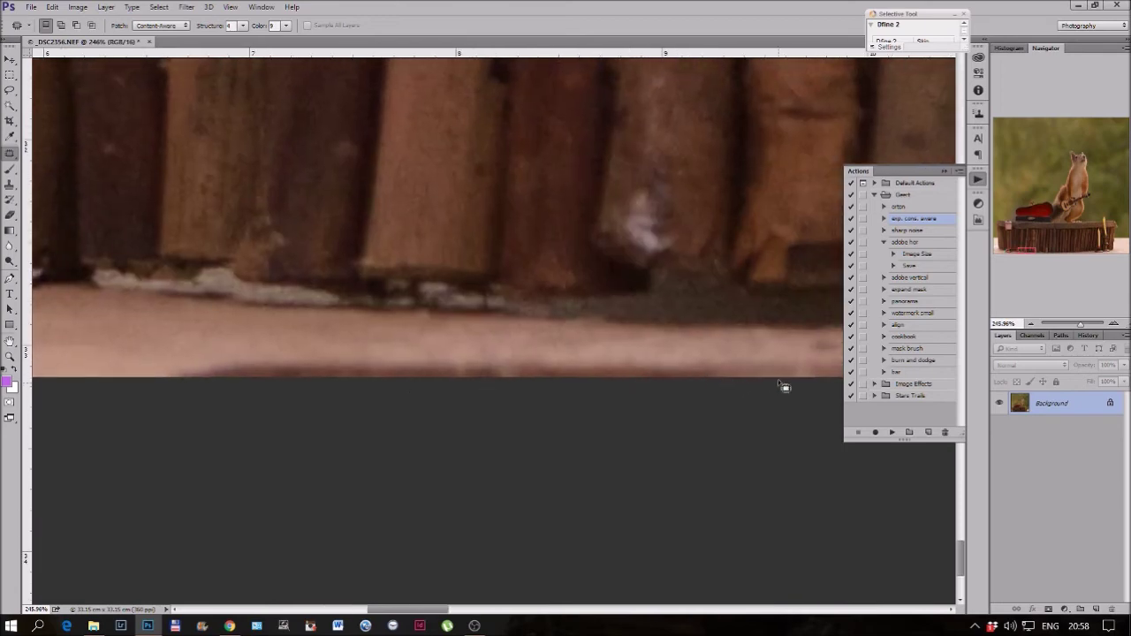
pyautogui.moveTo(243, 351)
pyautogui.mouseDown()
pyautogui.moveTo(158, 376)
pyautogui.moveTo(341, 466)
pyautogui.moveTo(763, 492)
pyautogui.moveTo(715, 416)
pyautogui.moveTo(483, 426)
pyautogui.mouseUp()
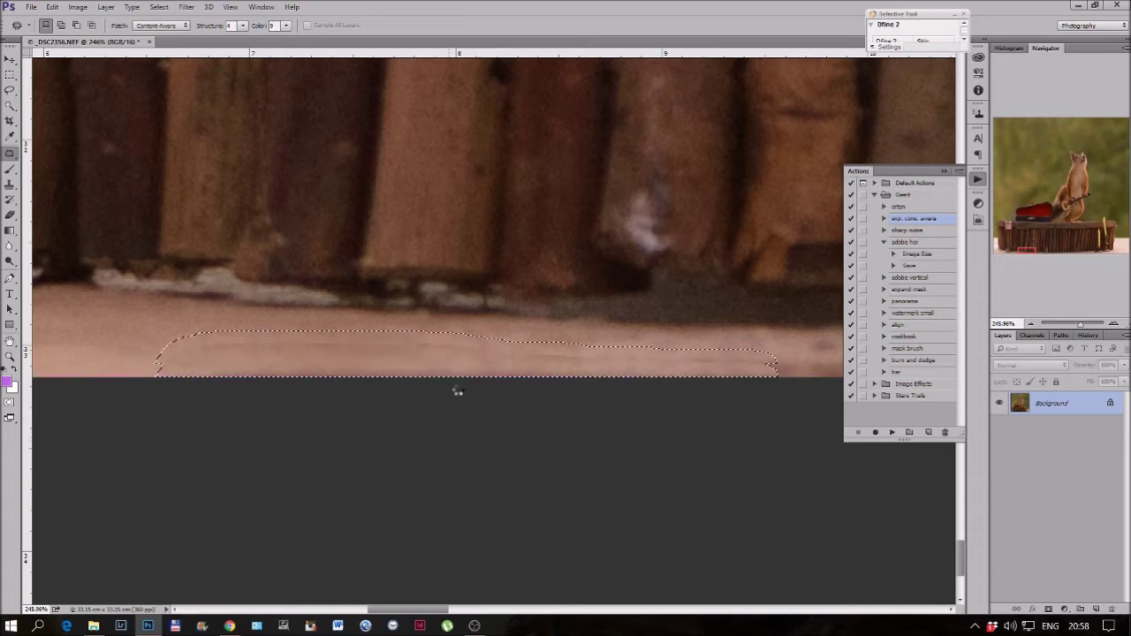
pyautogui.hotkey('ctrl', 'd')
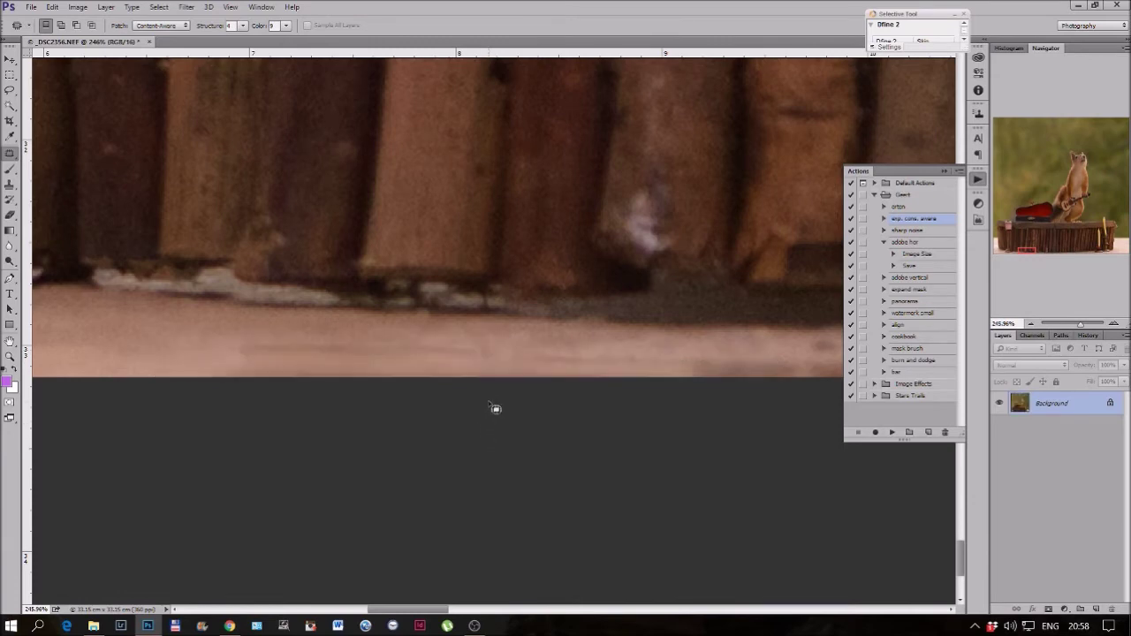
# Step: Revert the patching of the dark strip to its original outline and fill it with the selected content-aware action instead
pyautogui.click(1088, 336)
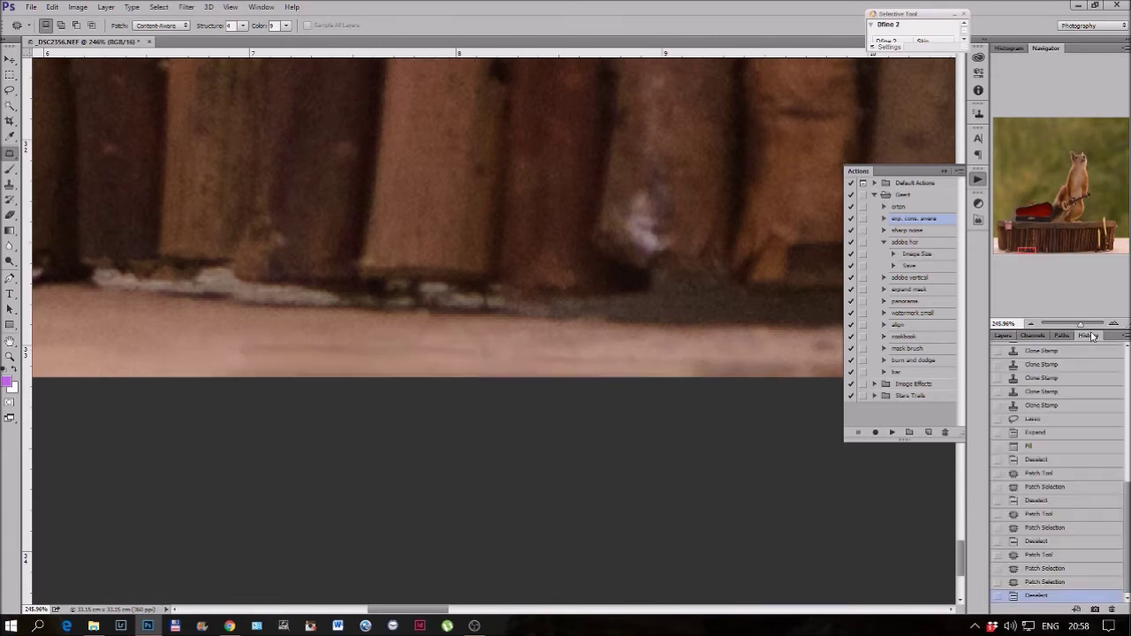
pyautogui.click(1040, 582)
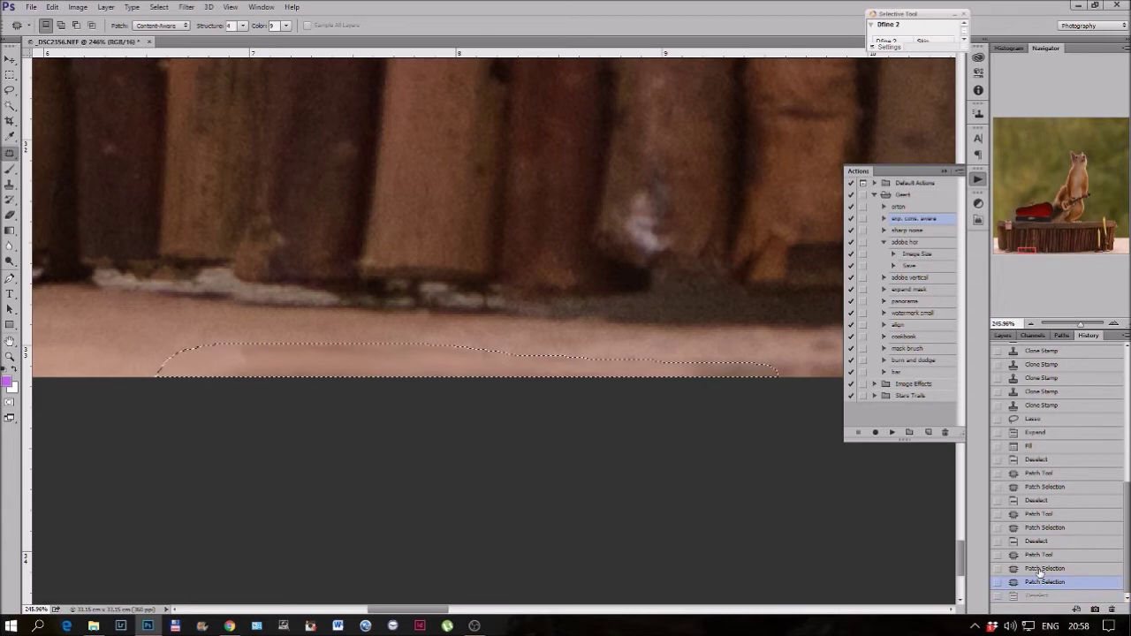
pyautogui.click(1039, 568)
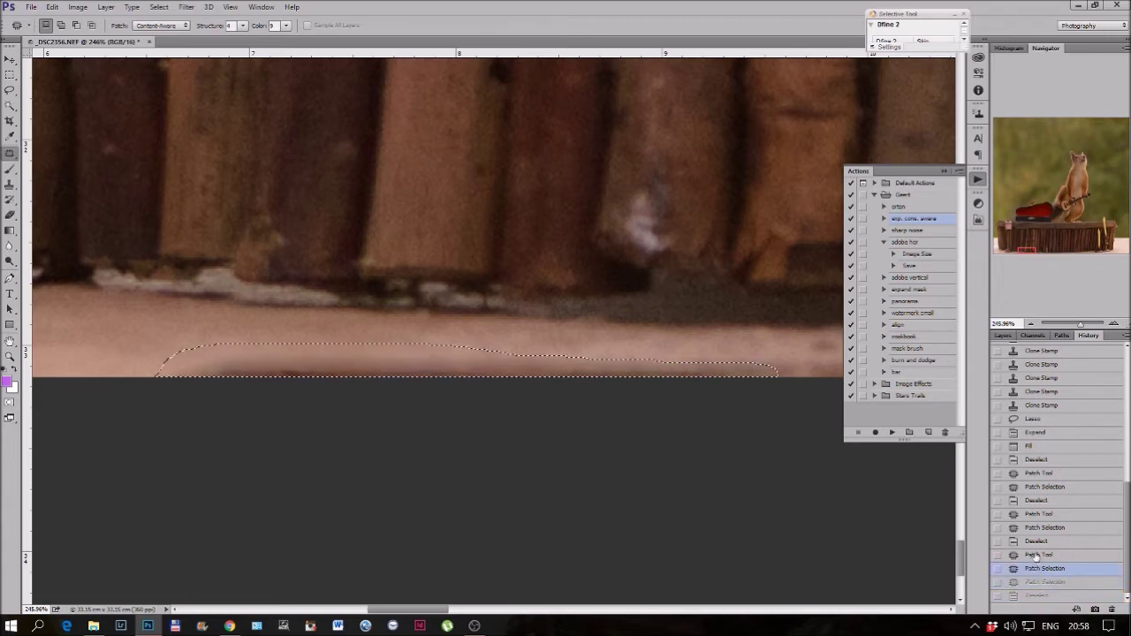
pyautogui.click(1037, 554)
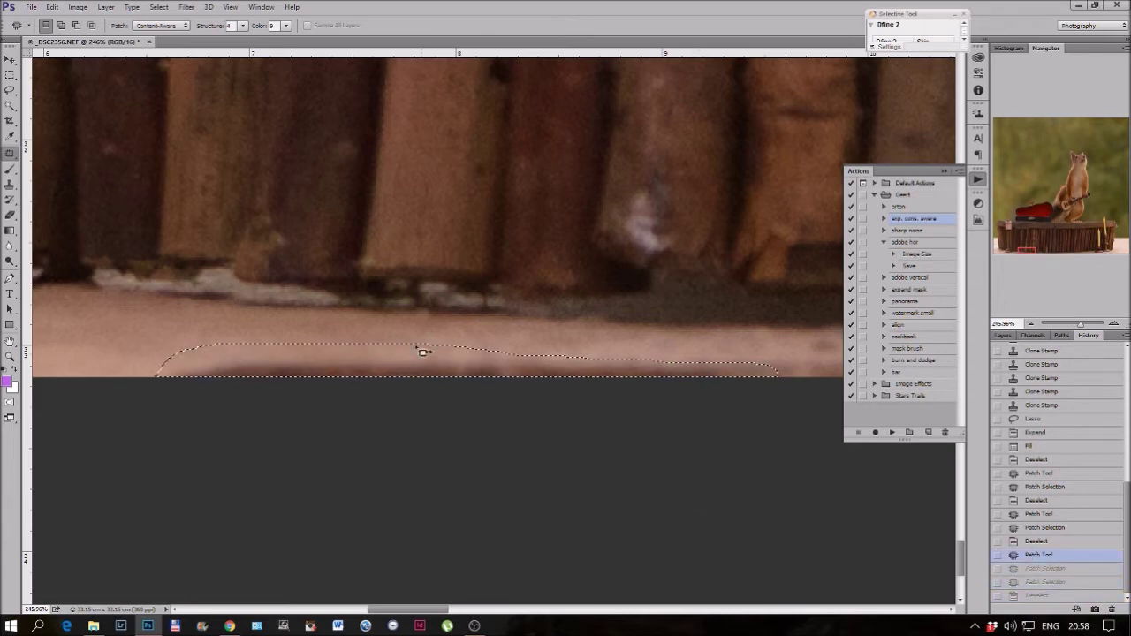
pyautogui.click(891, 432)
pyautogui.hotkey('ctrl', 'd')
# Step: Clone clean tabletop over the dark patches along the photo's bottom edge left of the twig
pyautogui.moveTo(699, 412); pyautogui.dragTo(351, 394)
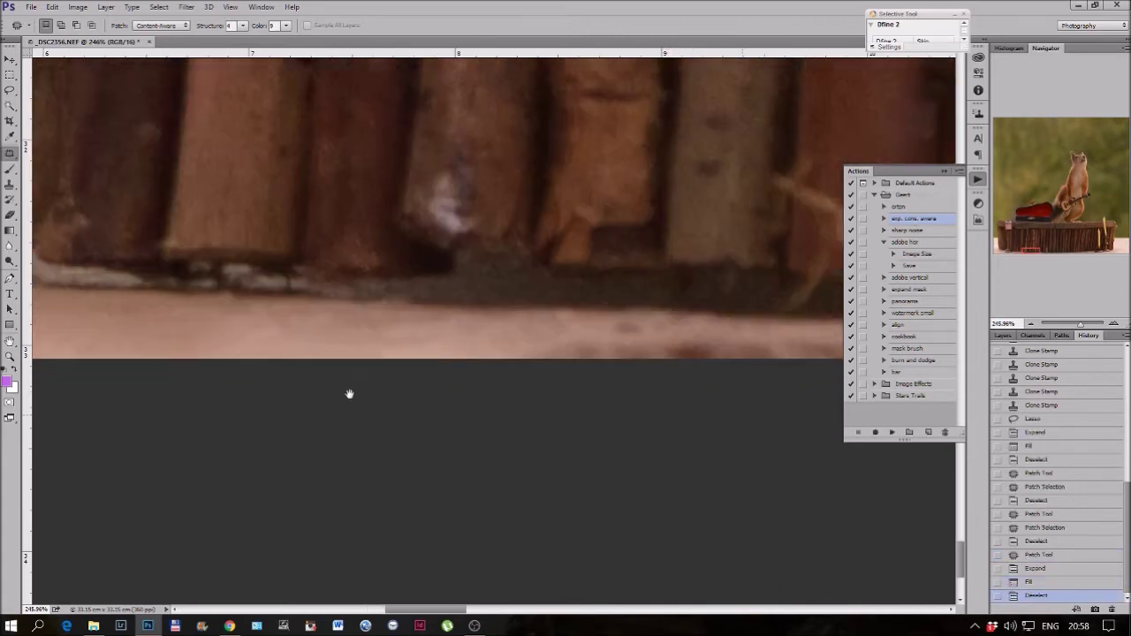
pyautogui.moveTo(607, 412); pyautogui.dragTo(589, 411)
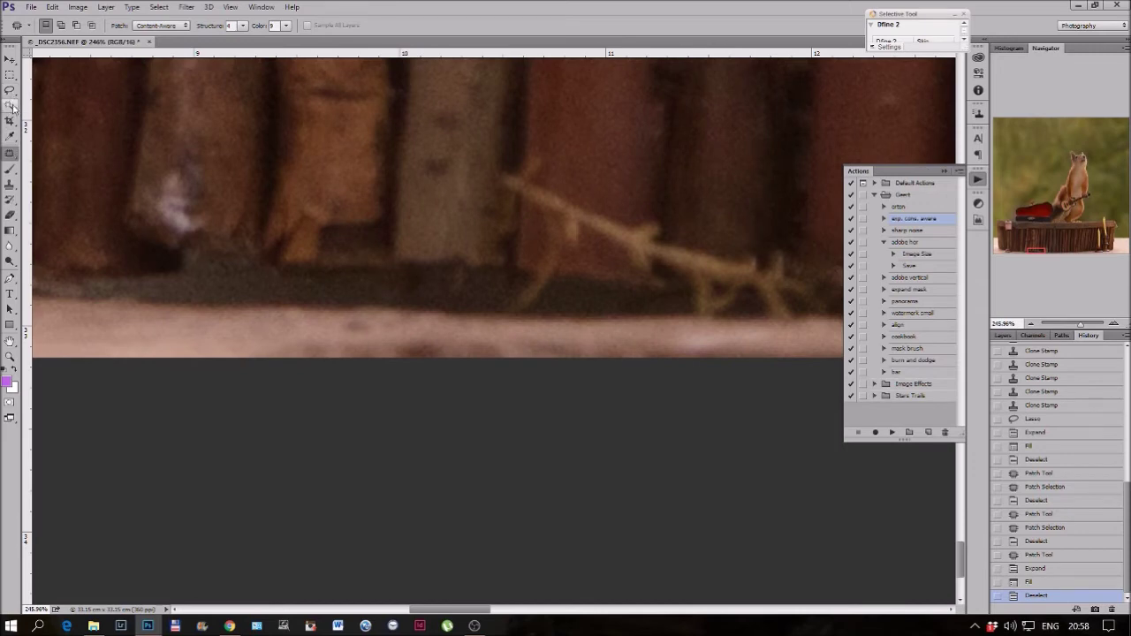
pyautogui.click(9, 183)
pyautogui.keyDown('alt'); pyautogui.rightClick(229, 345); pyautogui.keyUp('alt')
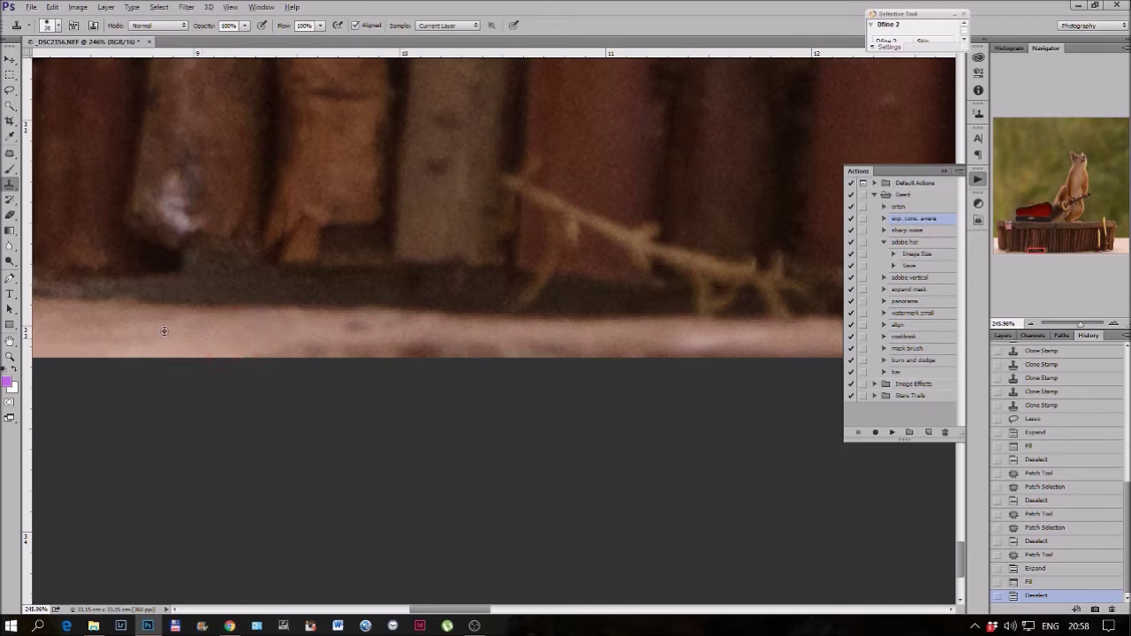
pyautogui.keyDown('alt'); pyautogui.click(391, 354); pyautogui.keyUp('alt')
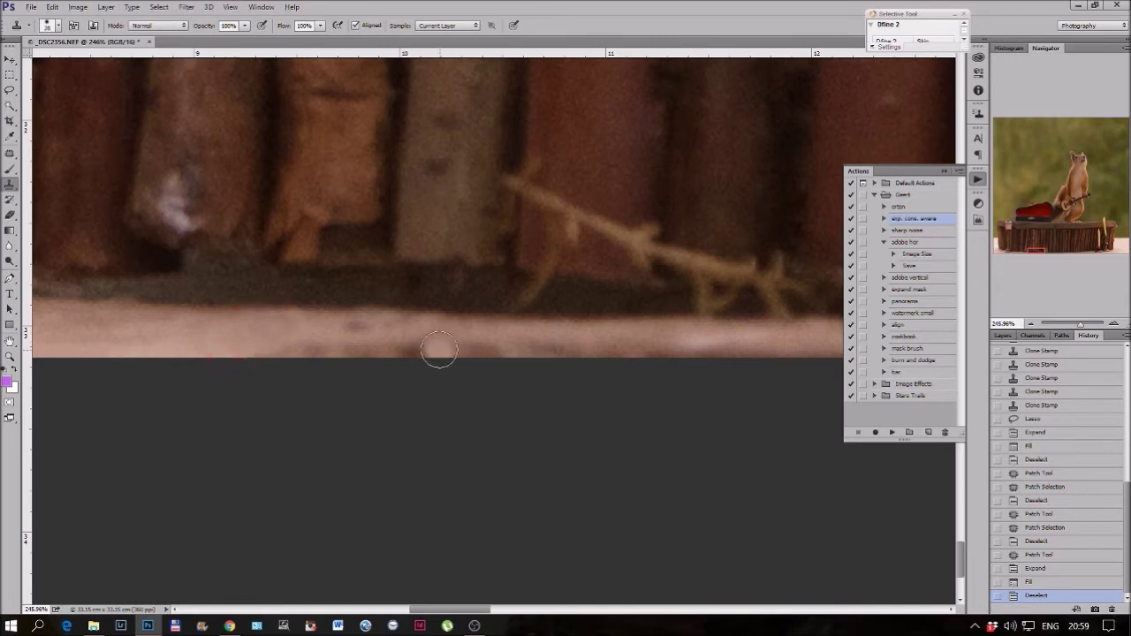
pyautogui.moveTo(439, 355); pyautogui.dragTo(329, 353)
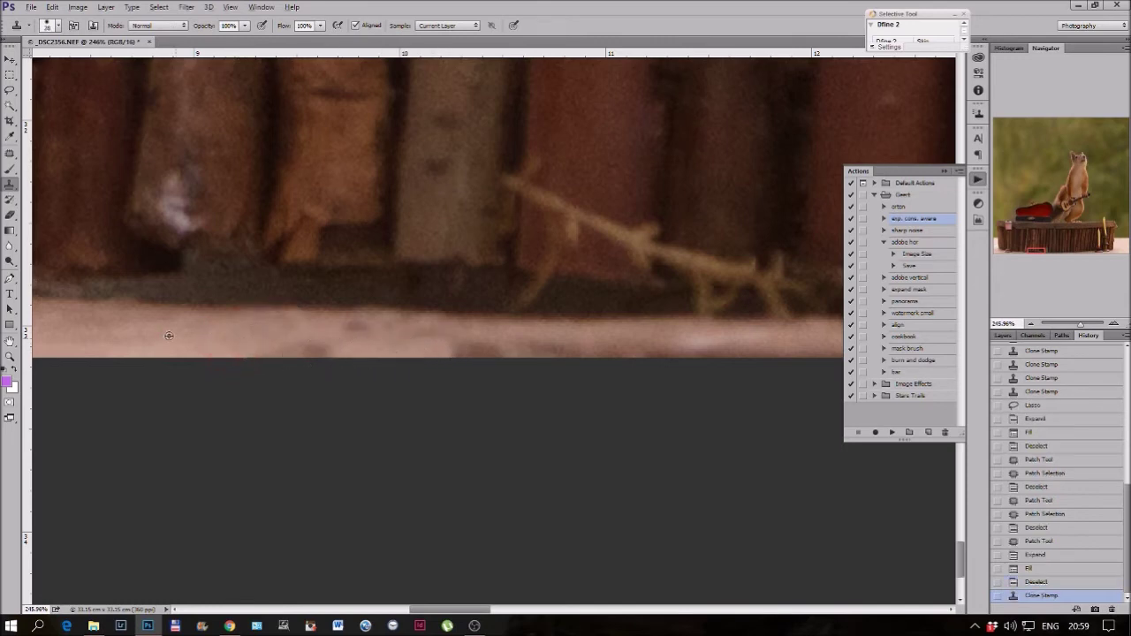
pyautogui.keyDown('alt'); pyautogui.click(151, 331); pyautogui.keyUp('alt')
pyautogui.moveTo(199, 335)
pyautogui.mouseDown()
pyautogui.moveTo(290, 354)
pyautogui.moveTo(353, 359)
pyautogui.mouseUp()
pyautogui.keyDown('alt'); pyautogui.click(266, 332); pyautogui.keyUp('alt')
# Step: Lasso the blotchy strip at the photo's bottom edge below the twig and run the content-aware fill action on it
pyautogui.moveTo(686, 379); pyautogui.dragTo(550, 407)
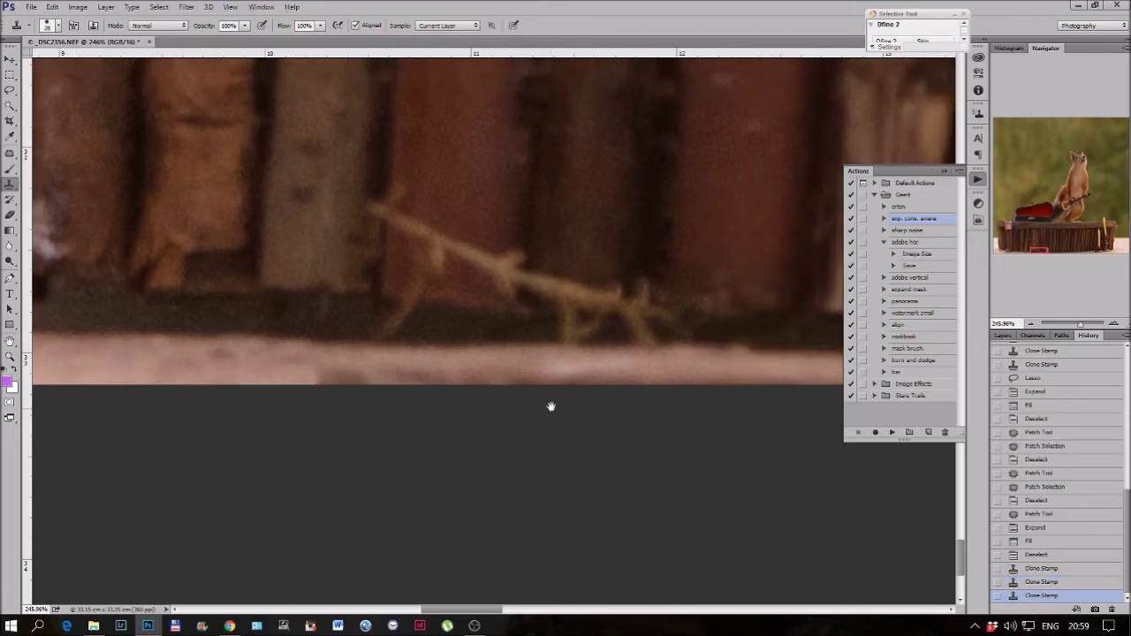
pyautogui.click(9, 90)
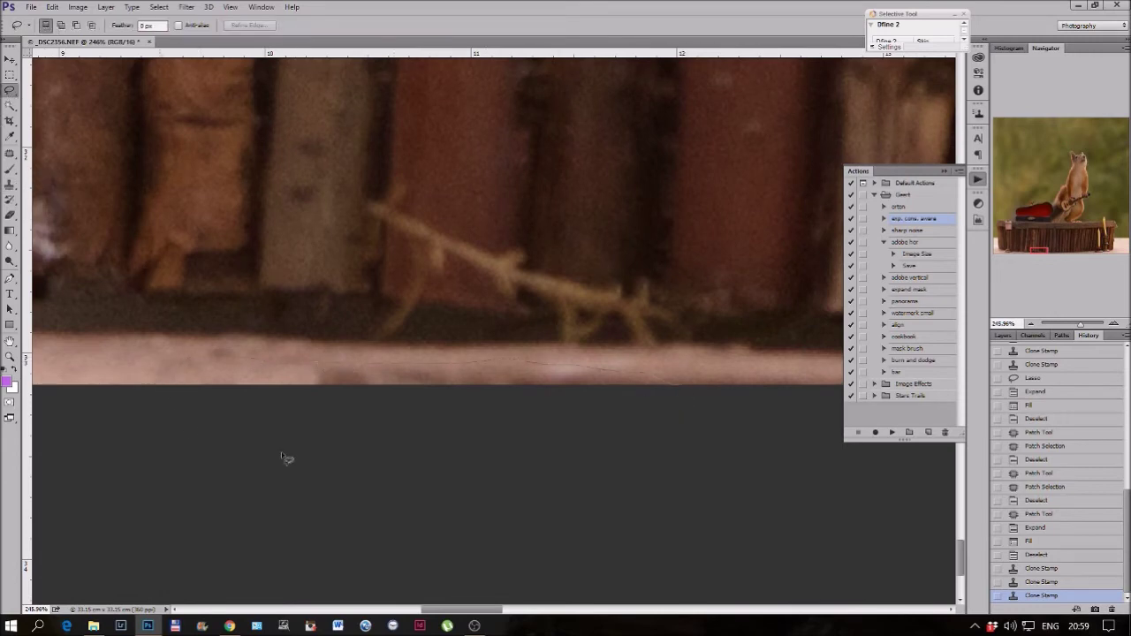
pyautogui.moveTo(160, 381)
pyautogui.mouseDown()
pyautogui.moveTo(283, 358)
pyautogui.moveTo(672, 383)
pyautogui.mouseUp()
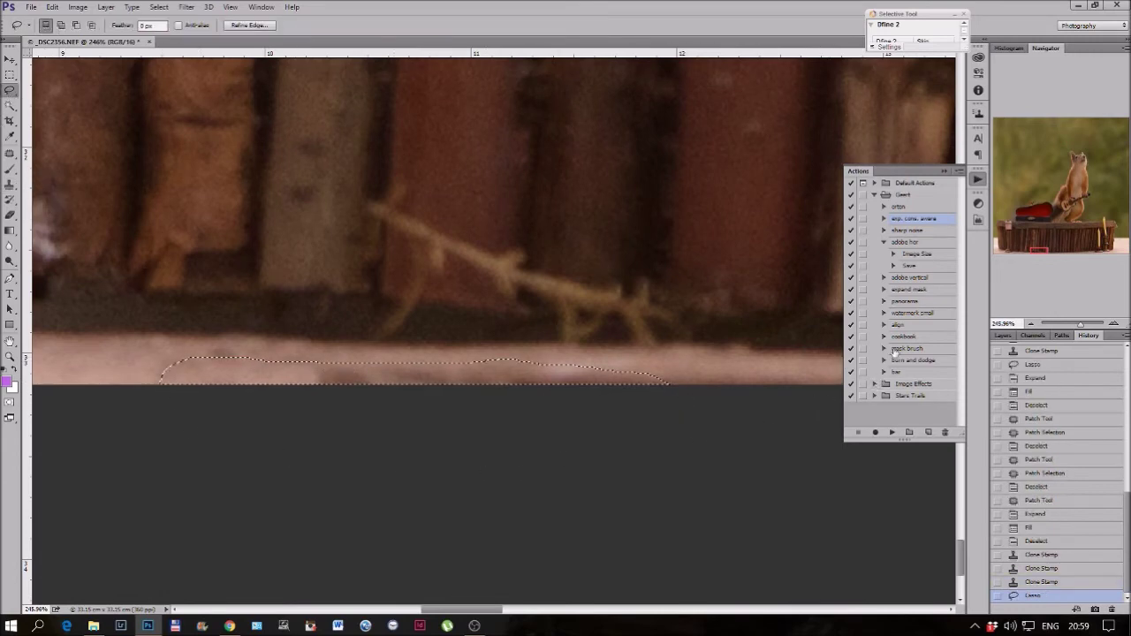
pyautogui.click(891, 433)
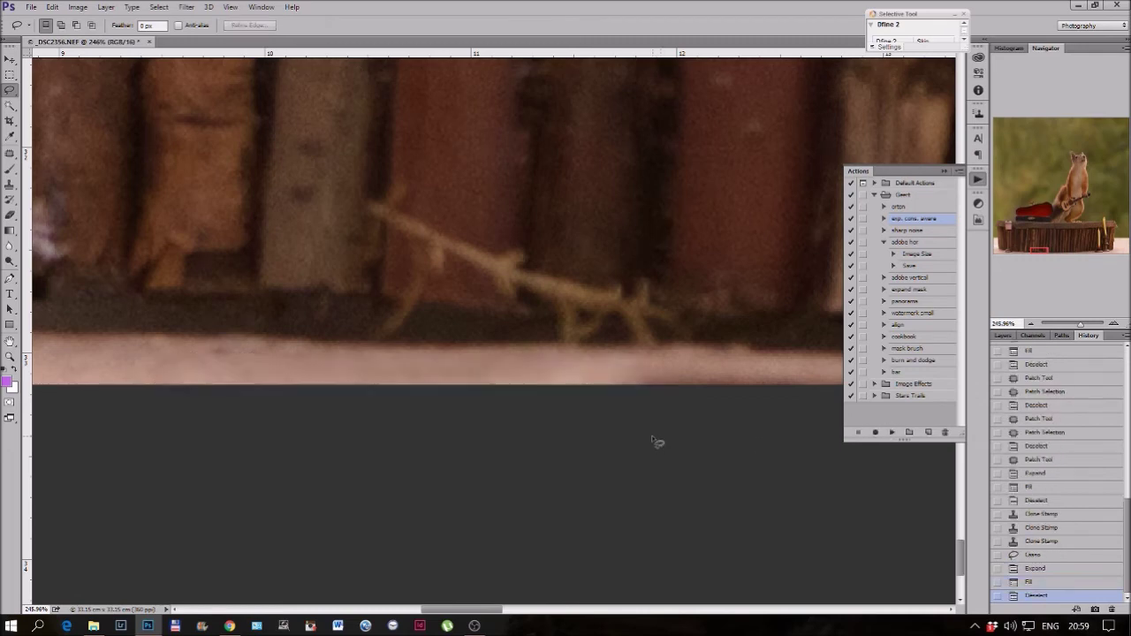
# Step: Revert the content-aware fill of the blotchy strip below the twig and clear its selection
pyautogui.moveTo(592, 440); pyautogui.dragTo(671, 444)
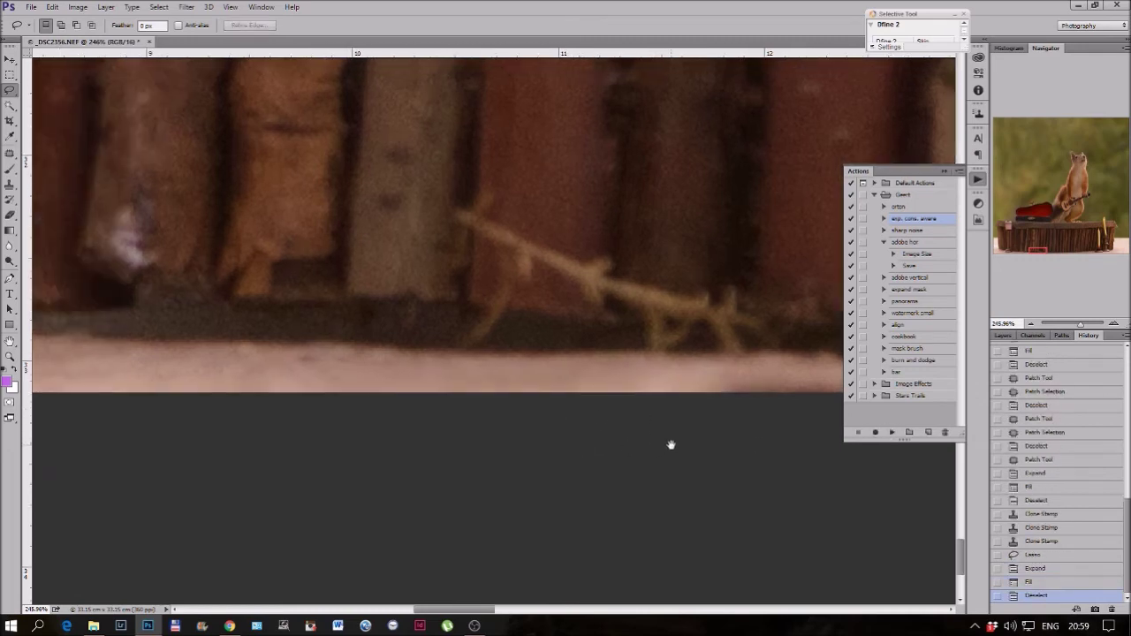
pyautogui.click(1033, 556)
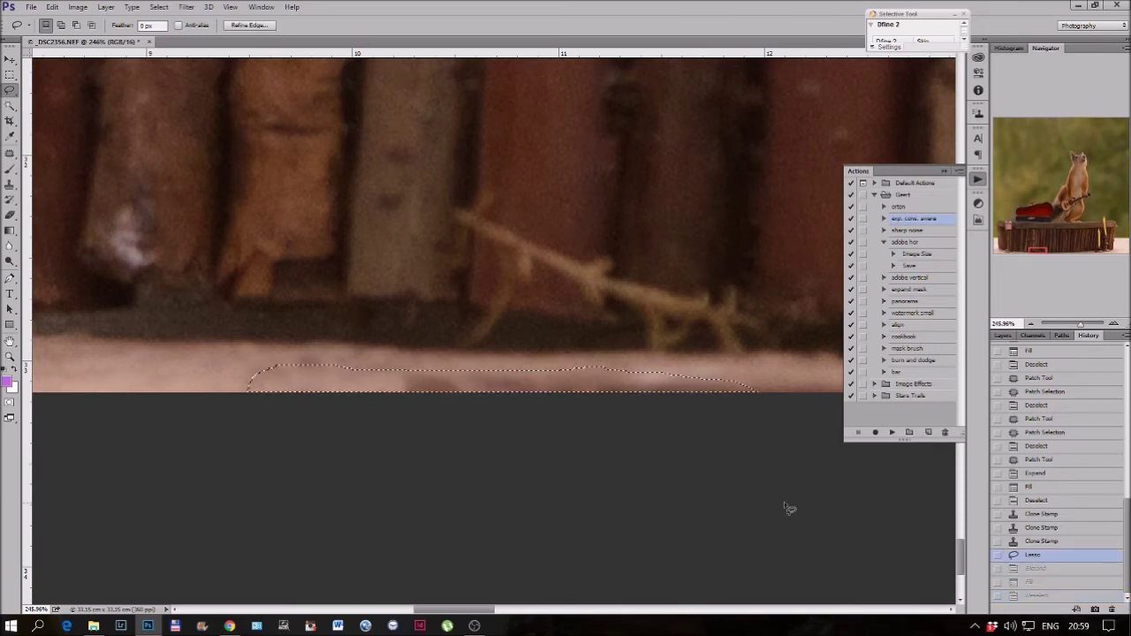
pyautogui.hotkey('ctrl', 'd')
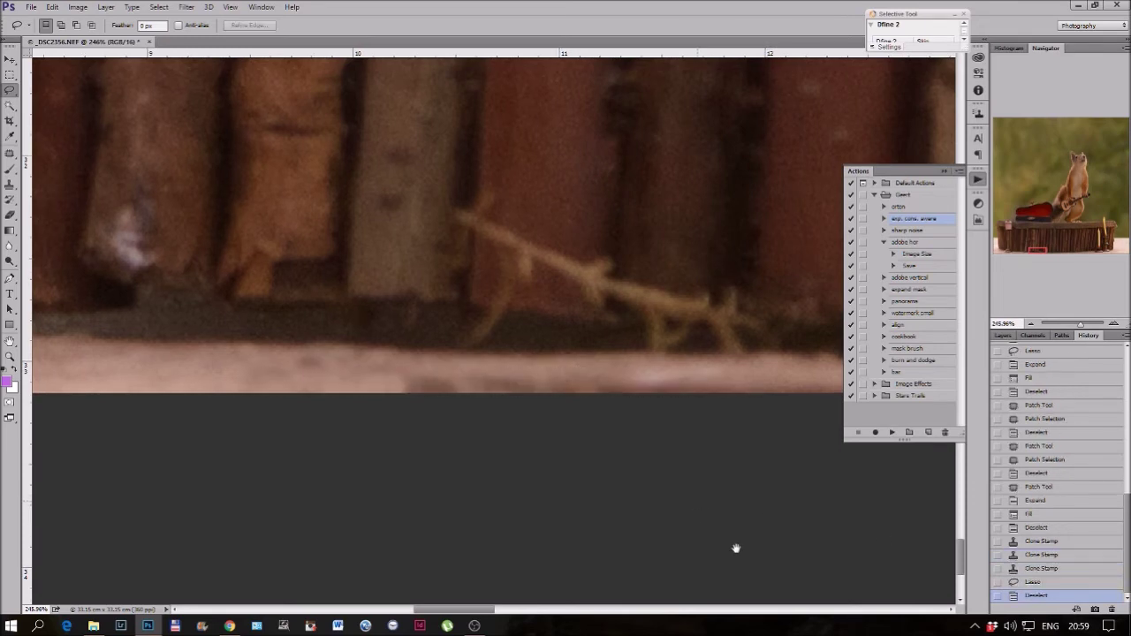
# Step: Clone clean tabletop over the dark blotches along the photo's bottom edge below and beside the twig
pyautogui.moveTo(694, 498); pyautogui.dragTo(735, 531)
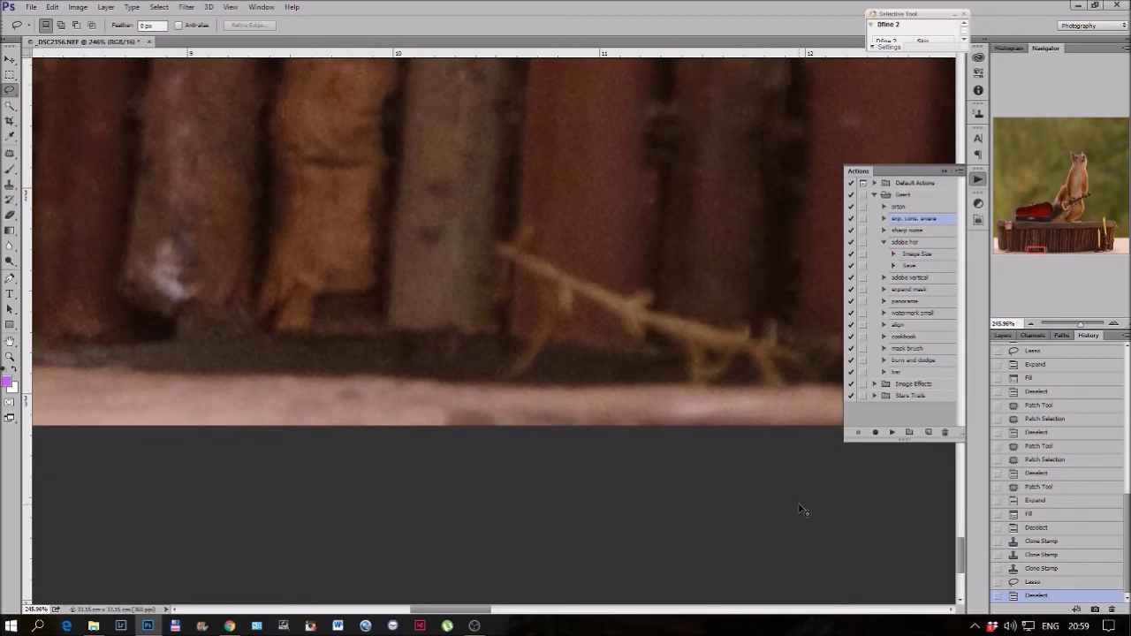
pyautogui.hotkey('ctrl', '1')
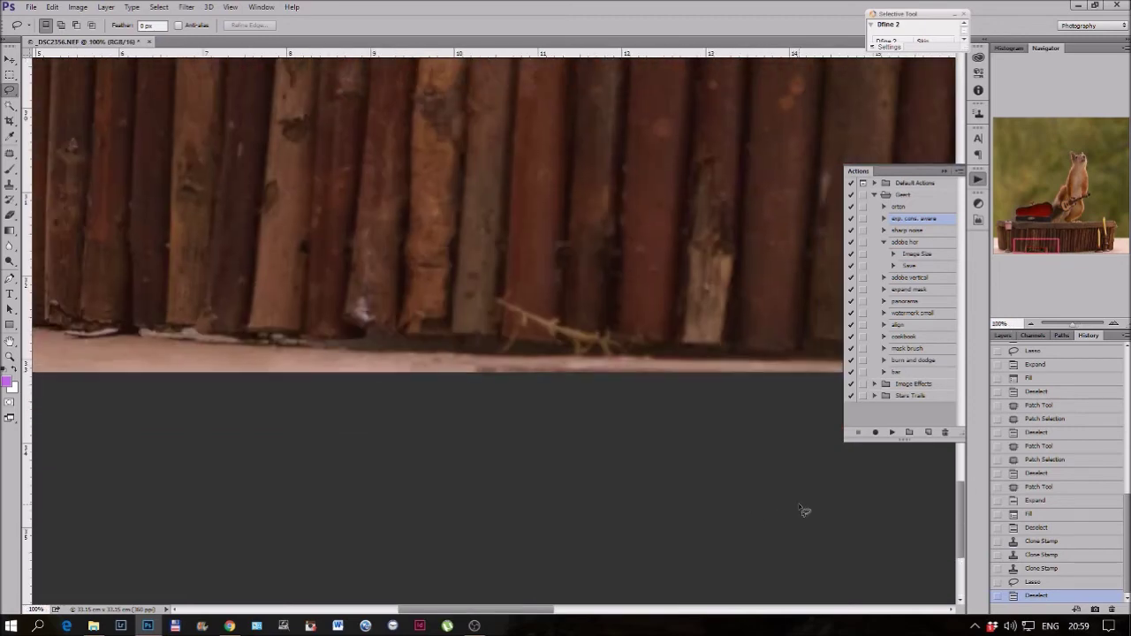
pyautogui.click(10, 183)
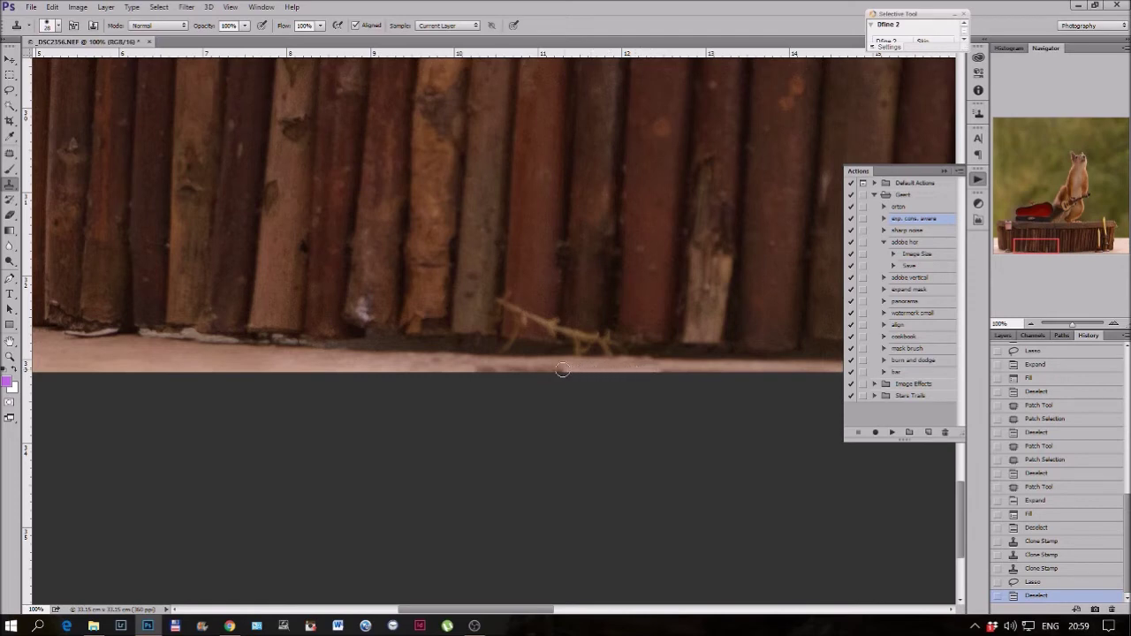
pyautogui.click(468, 373)
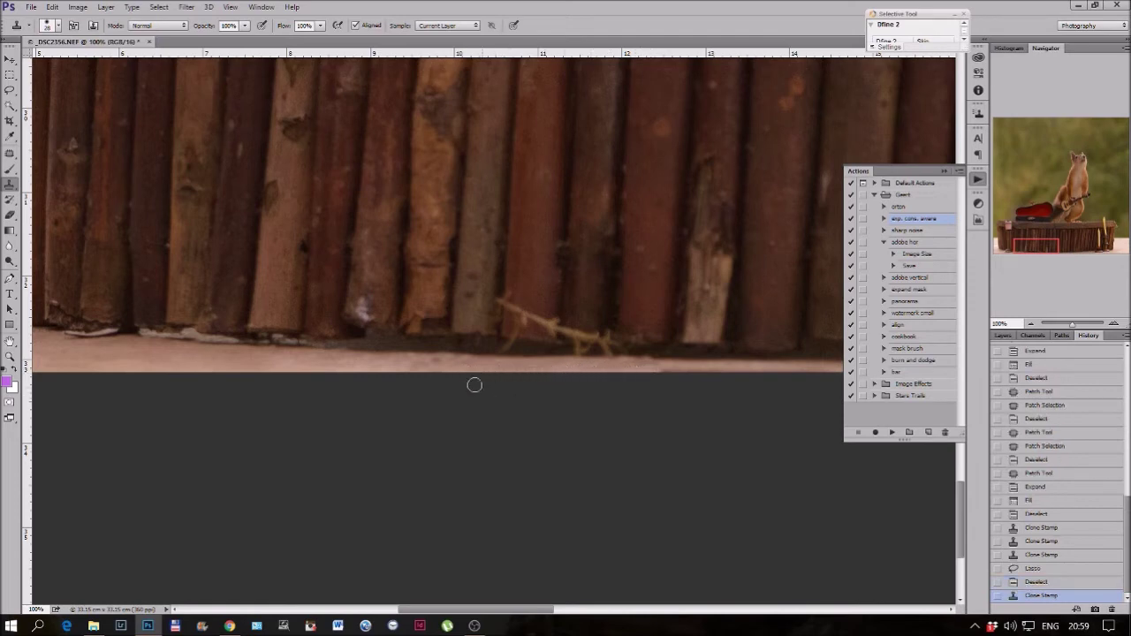
pyautogui.click(651, 374)
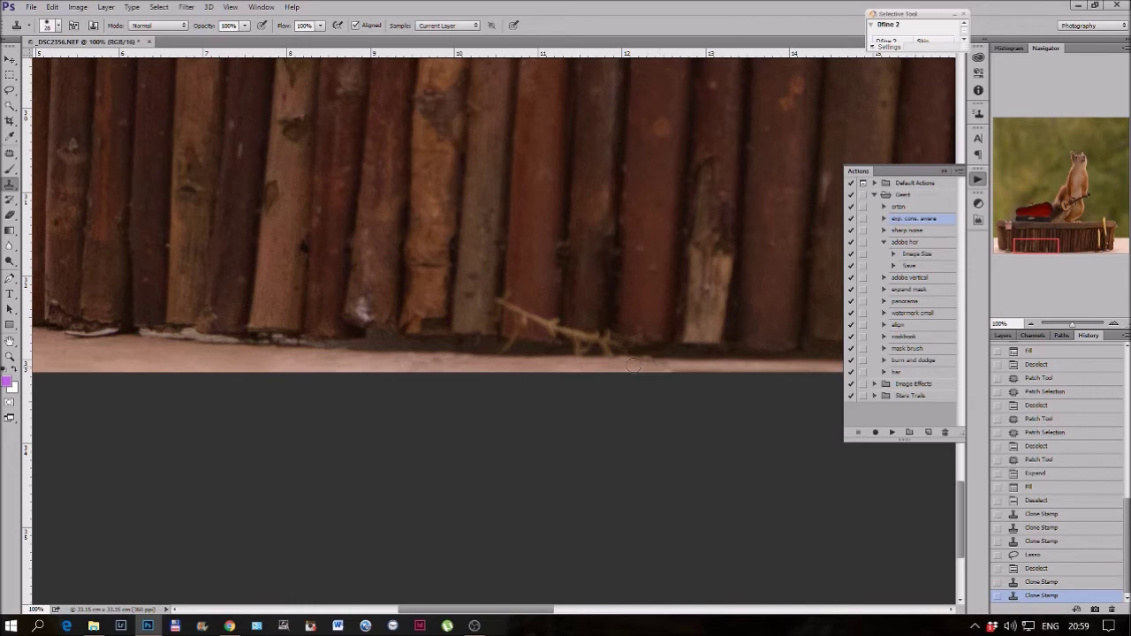
pyautogui.click(634, 366)
pyautogui.hotkey('ctrl', 'z')
pyautogui.click(666, 372)
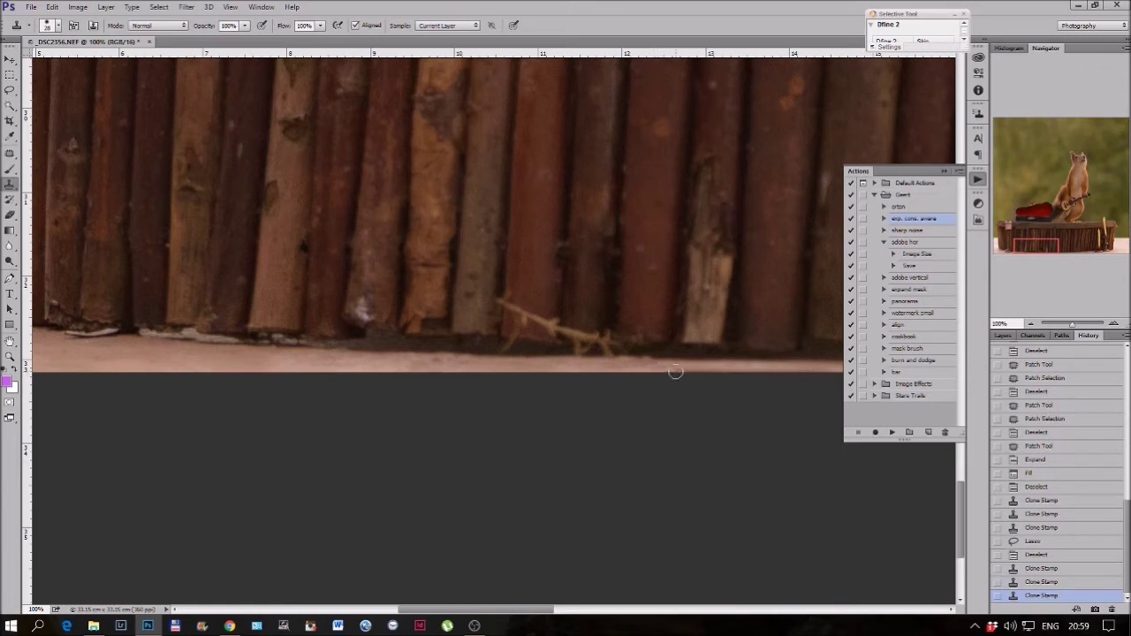
pyautogui.click(676, 371)
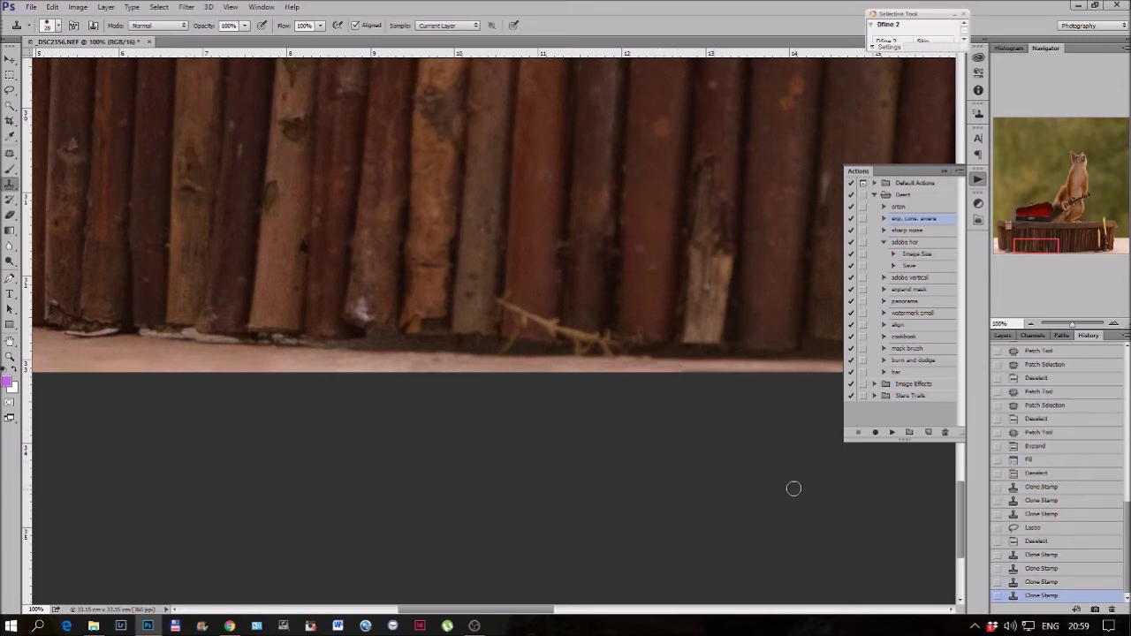
# Step: Lasso the wooden stick supporting the guitar and remove it with the selected content-aware fill action
pyautogui.click(1066, 216)
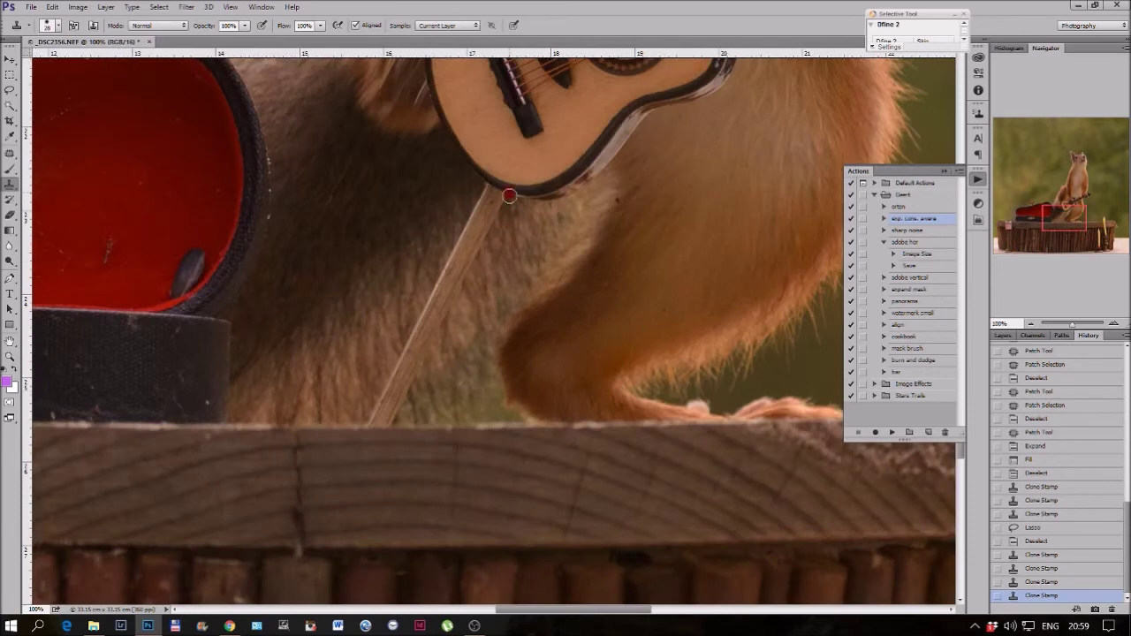
pyautogui.click(373, 346)
pyautogui.click(9, 89)
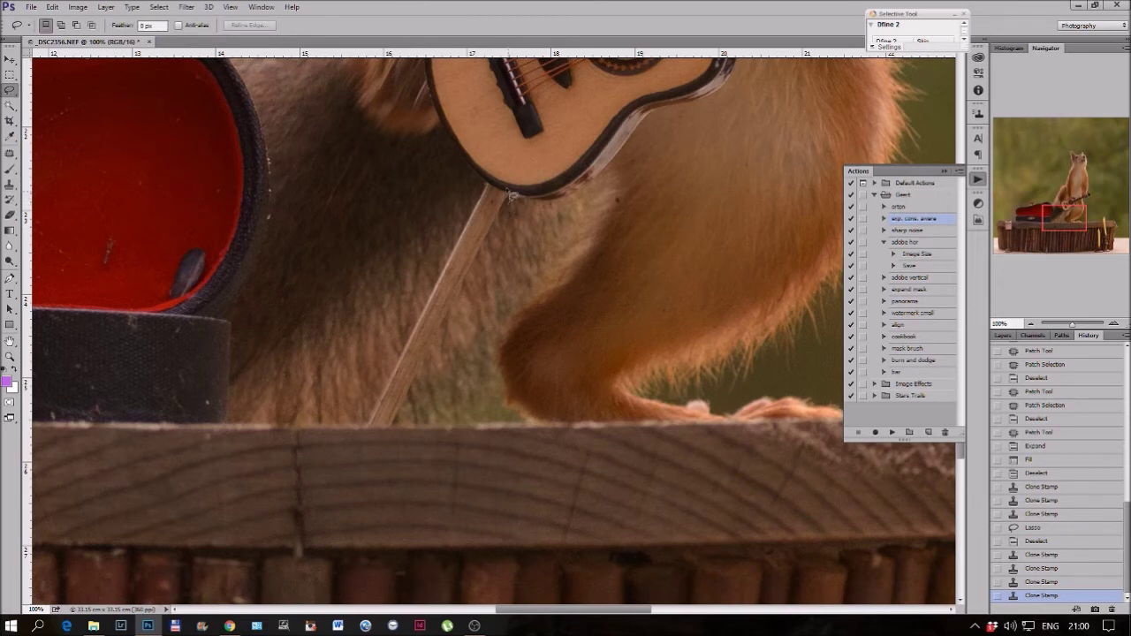
pyautogui.moveTo(489, 185); pyautogui.dragTo(402, 343)
pyautogui.moveTo(398, 433); pyautogui.dragTo(422, 386)
pyautogui.moveTo(465, 297); pyautogui.dragTo(478, 266)
pyautogui.moveTo(511, 214); pyautogui.dragTo(509, 209)
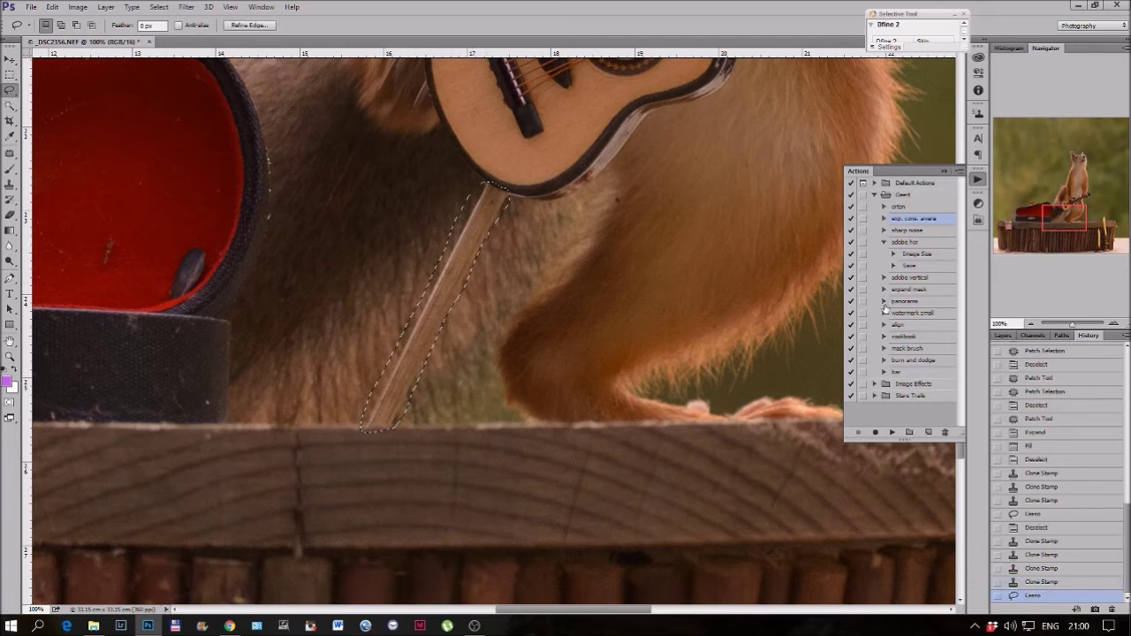
pyautogui.click(893, 432)
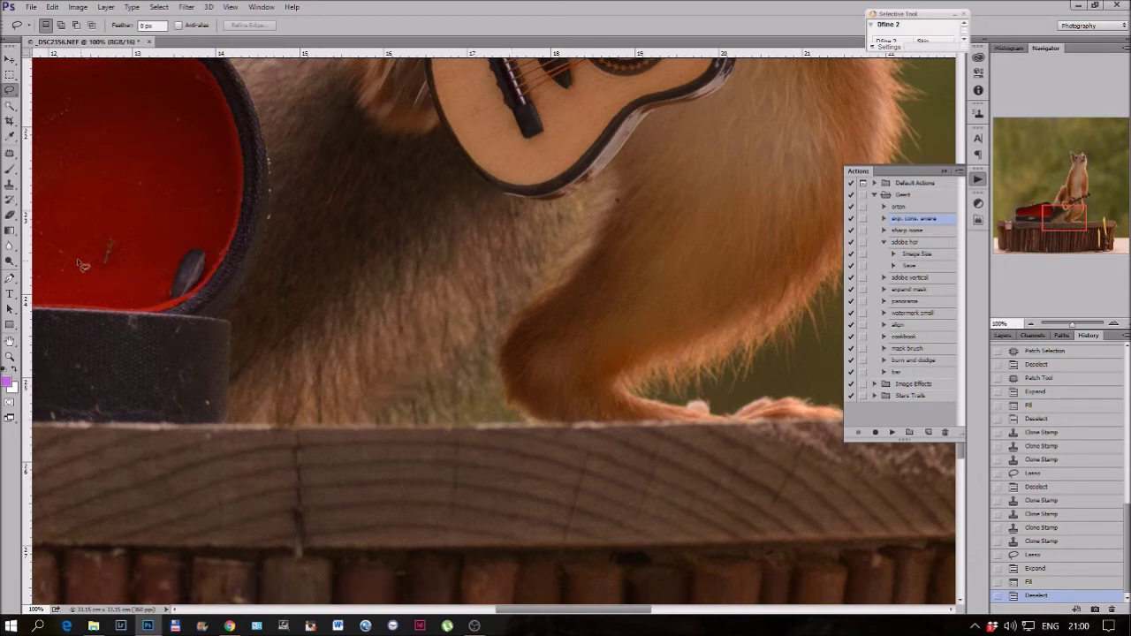
# Step: Clone nearby tail fur over the filled area where the stick stood above the wooden ledge
pyautogui.click(9, 183)
pyautogui.keyDown('alt'); pyautogui.click(434, 332); pyautogui.keyUp('alt')
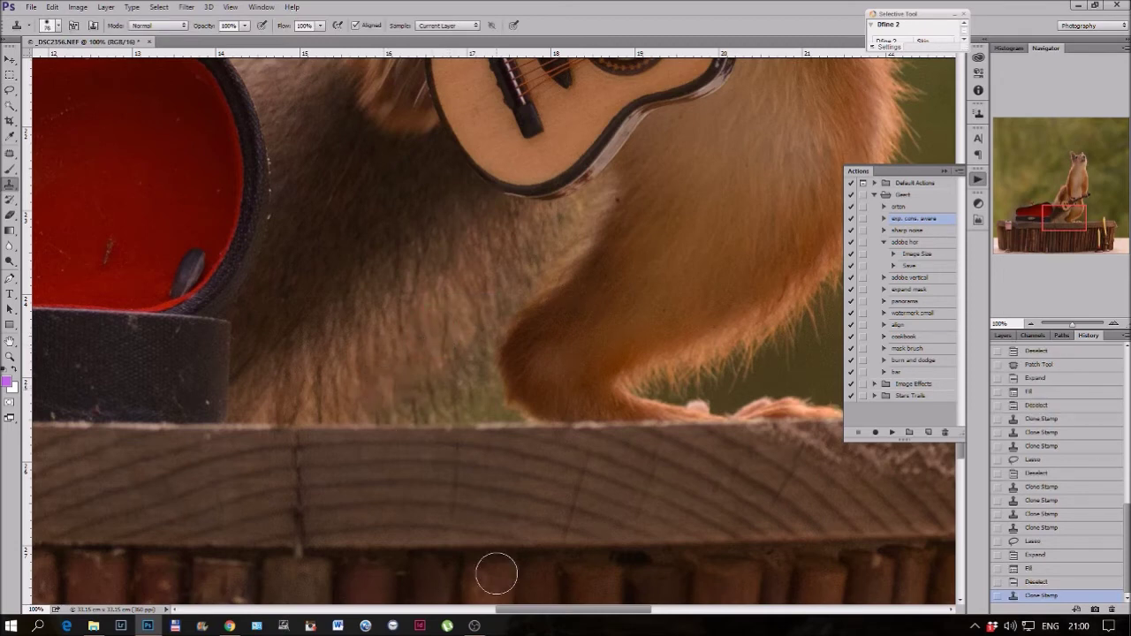
pyautogui.click(505, 463)
# Step: Clean up the guitar's lower rim by cloning dark fur over the leftover light traces along its edge
pyautogui.moveTo(524, 381); pyautogui.dragTo(454, 530)
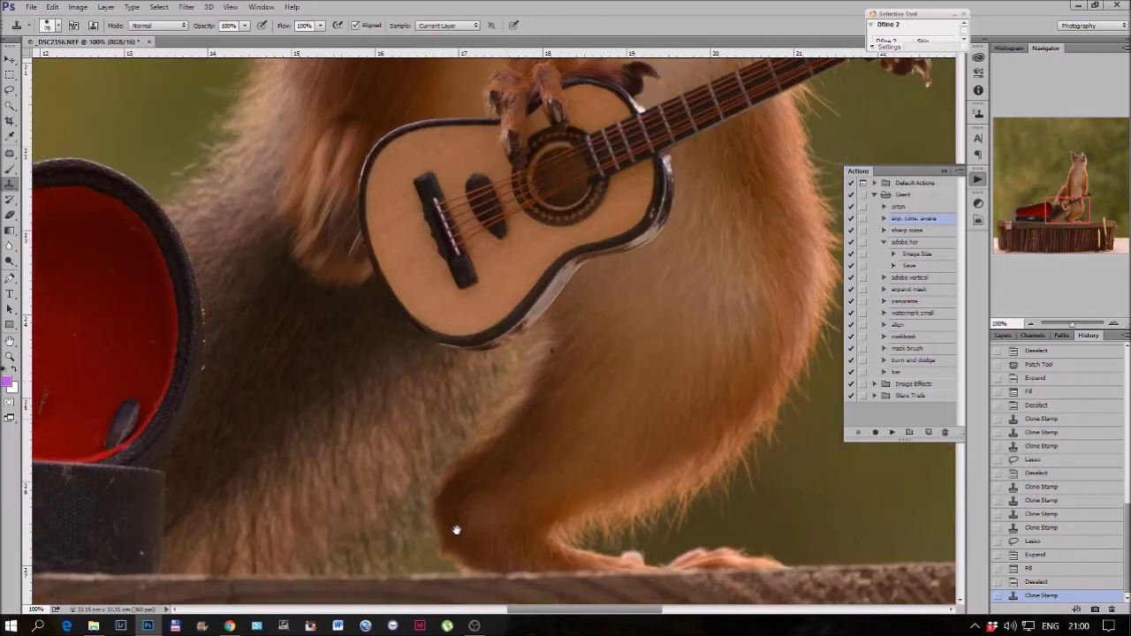
pyautogui.click(1078, 326)
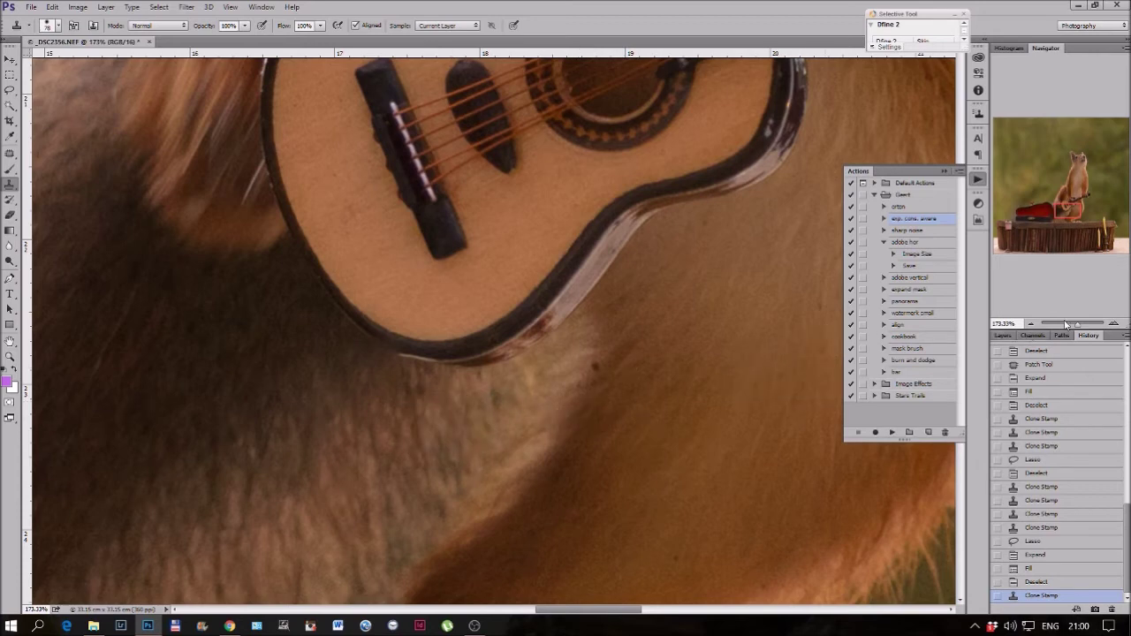
pyautogui.moveTo(1079, 325); pyautogui.dragTo(1082, 326)
pyautogui.moveTo(325, 399)
pyautogui.mouseDown()
pyautogui.moveTo(288, 376)
pyautogui.moveTo(280, 347)
pyautogui.mouseUp()
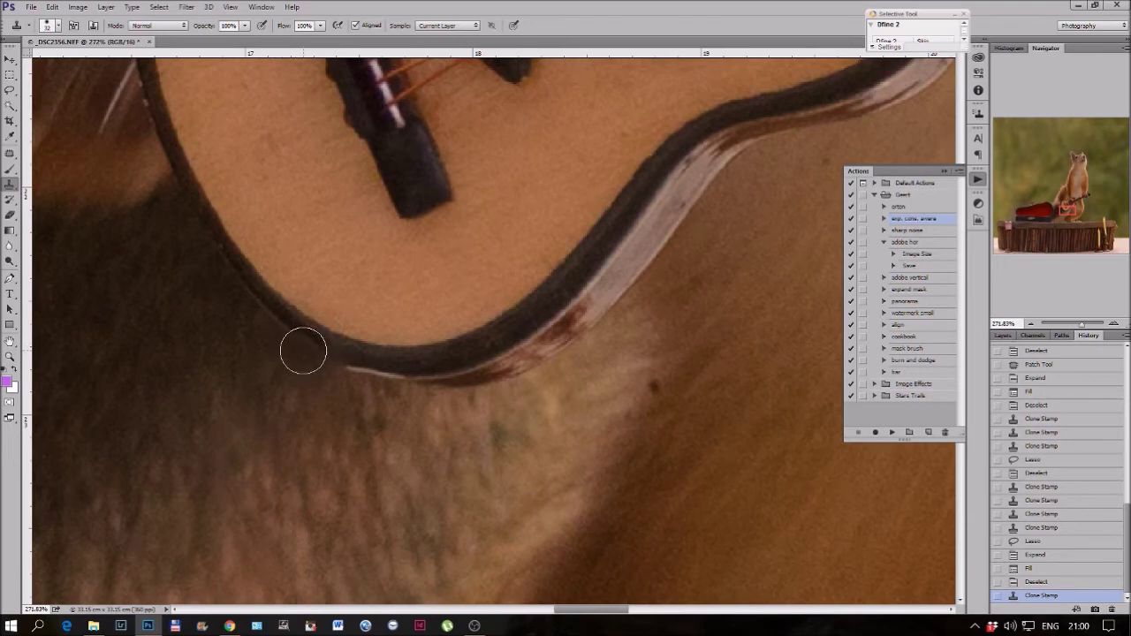
pyautogui.click(303, 353)
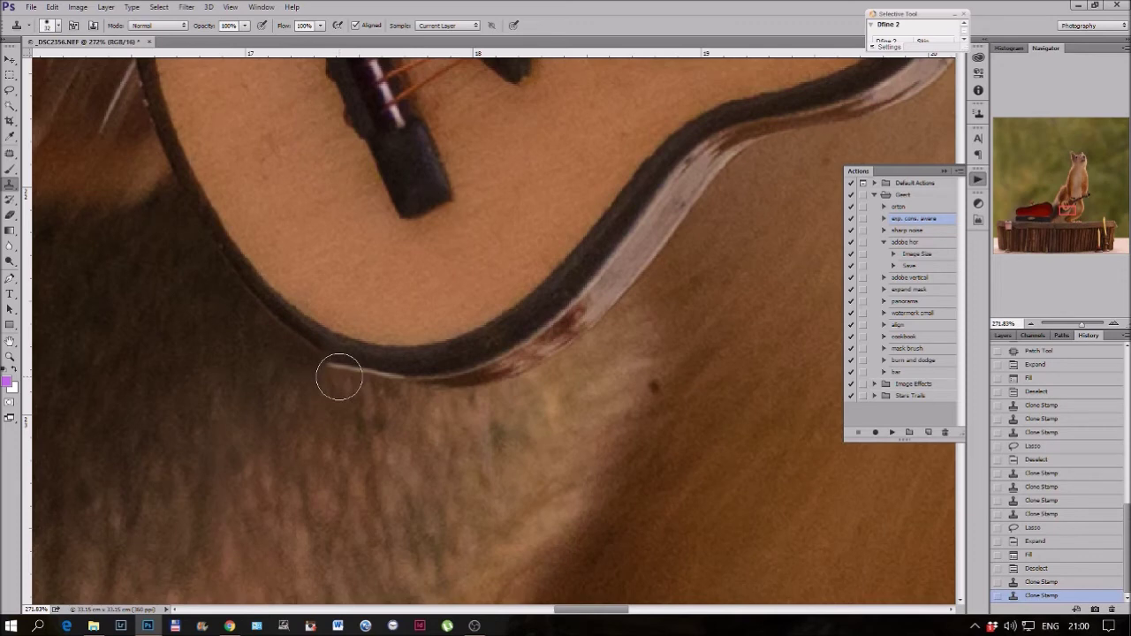
pyautogui.click(340, 376)
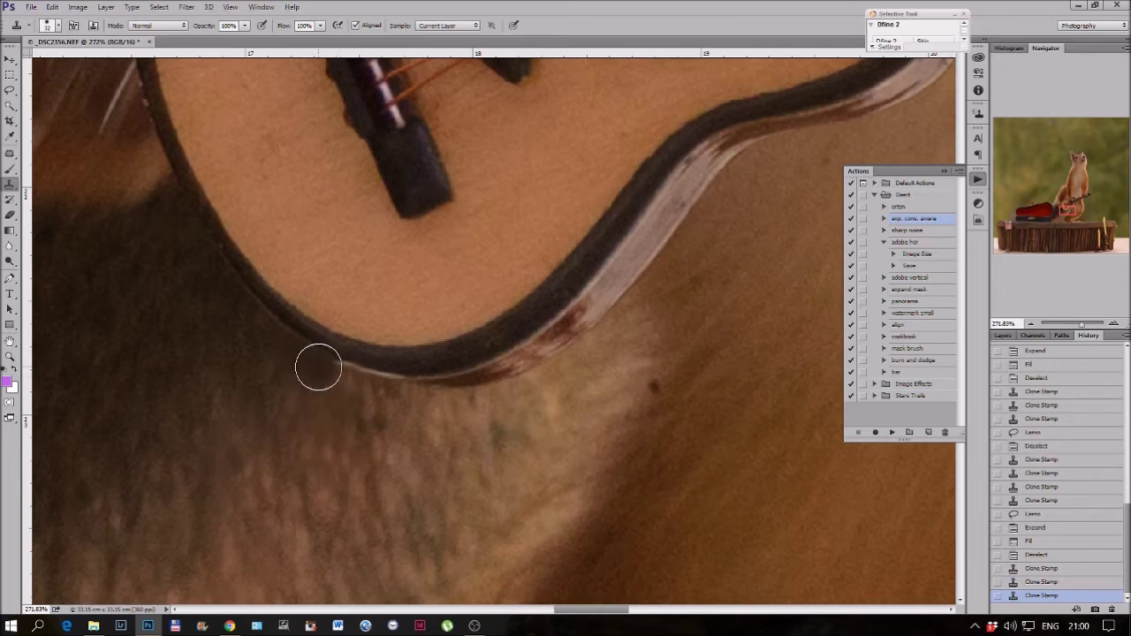
pyautogui.click(318, 364)
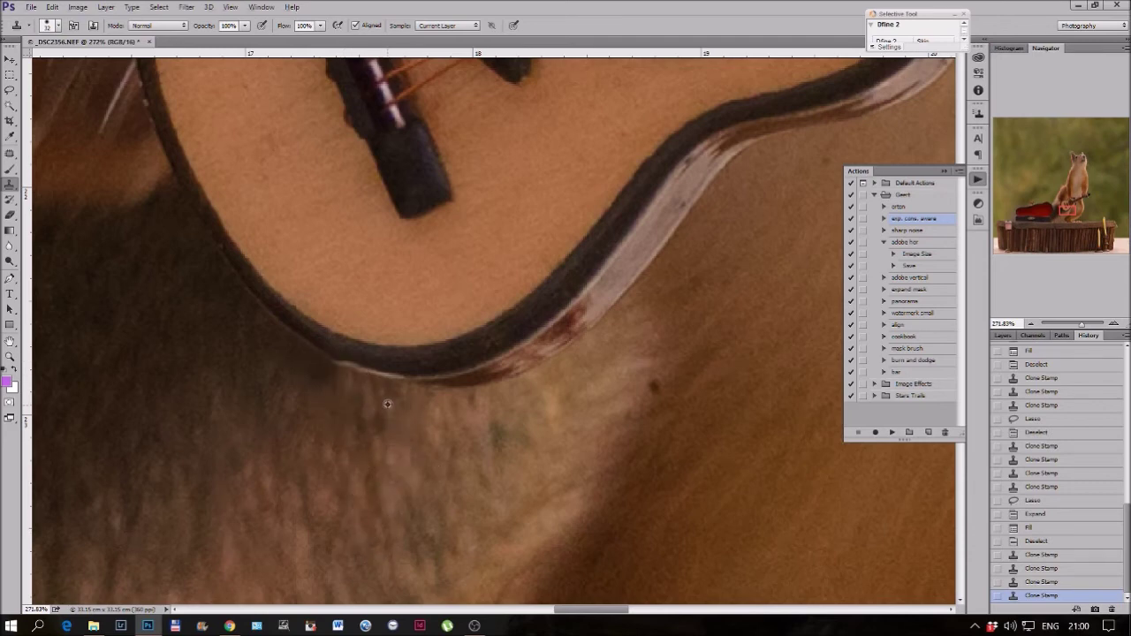
pyautogui.moveTo(384, 400); pyautogui.dragTo(380, 380)
pyautogui.click(353, 374)
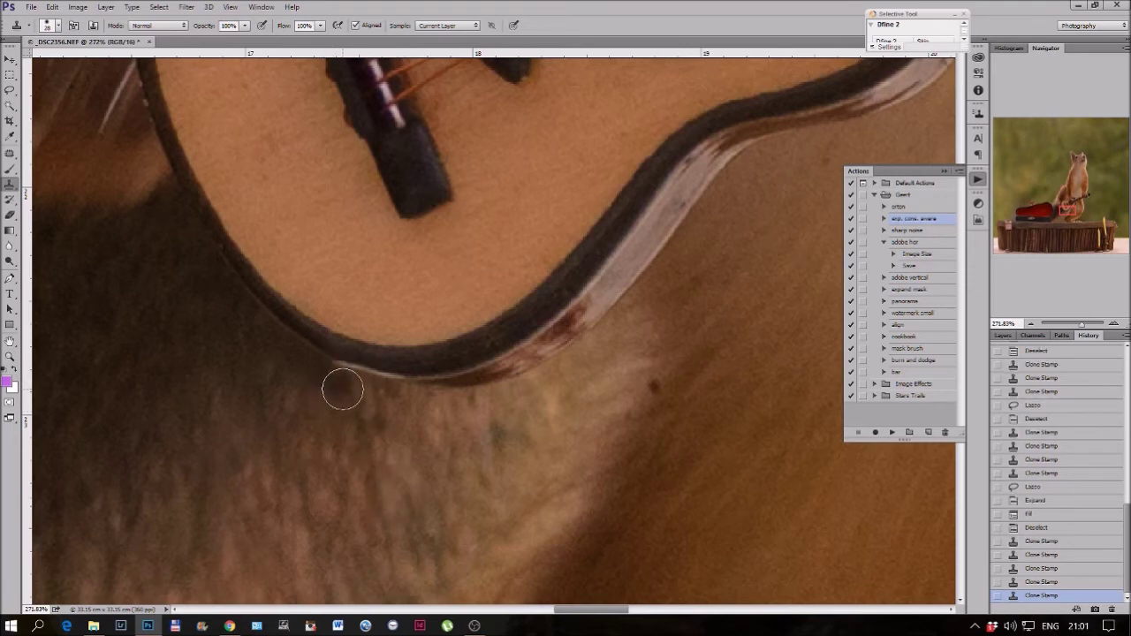
pyautogui.click(342, 389)
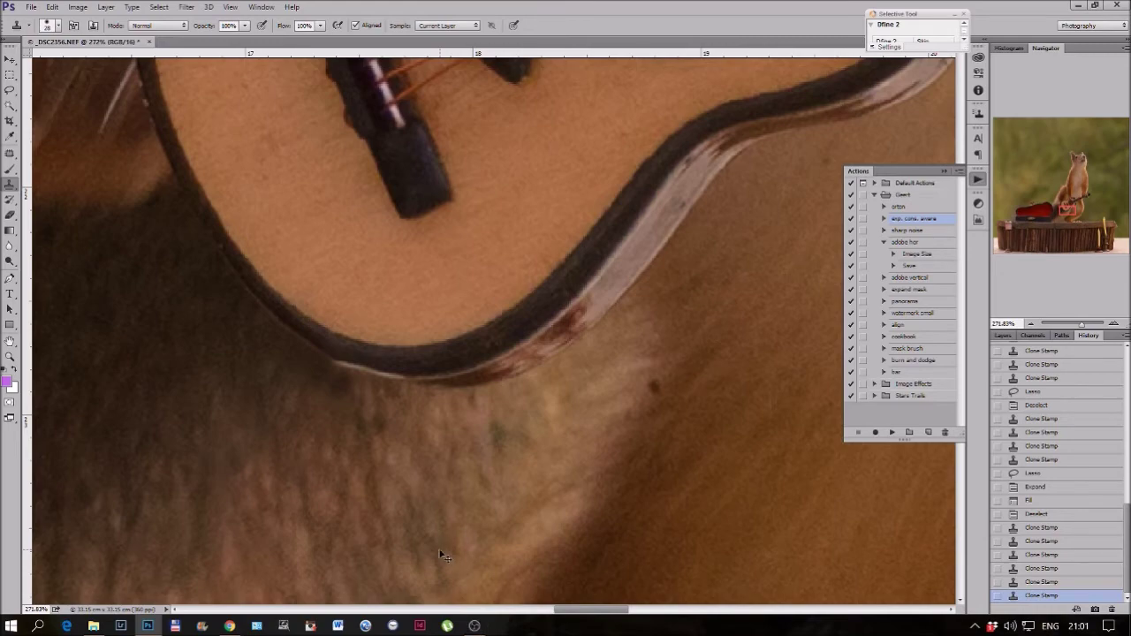
# Step: Try to remove the dark seed inside the red guitar case with a lasso selection and the content-aware fill action
pyautogui.hotkey('ctrl', '0')
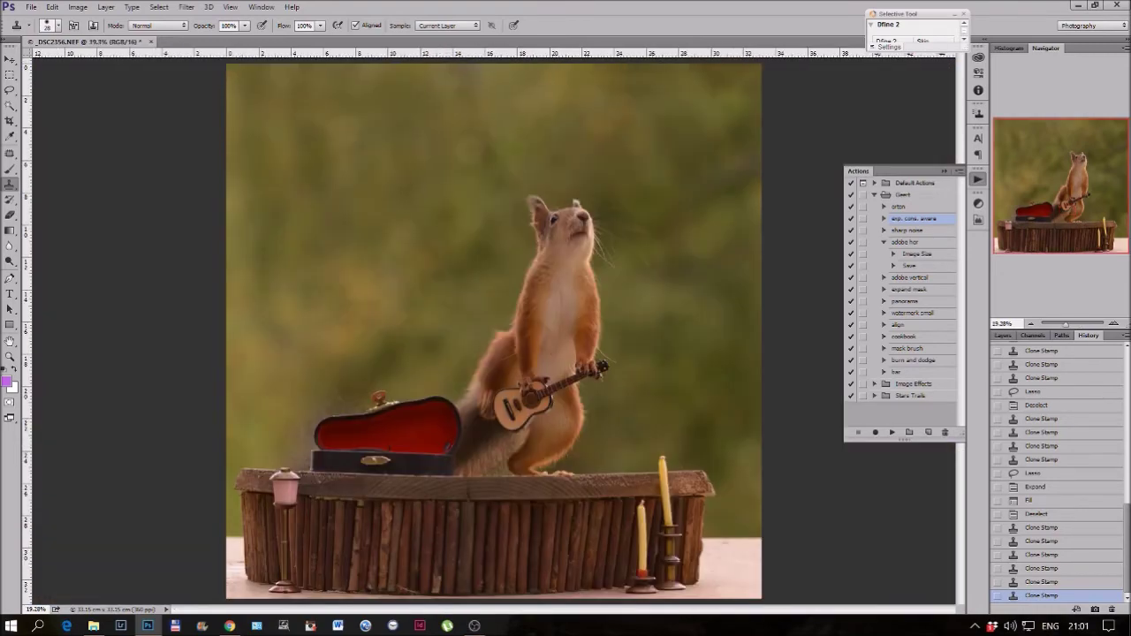
pyautogui.click(1083, 320)
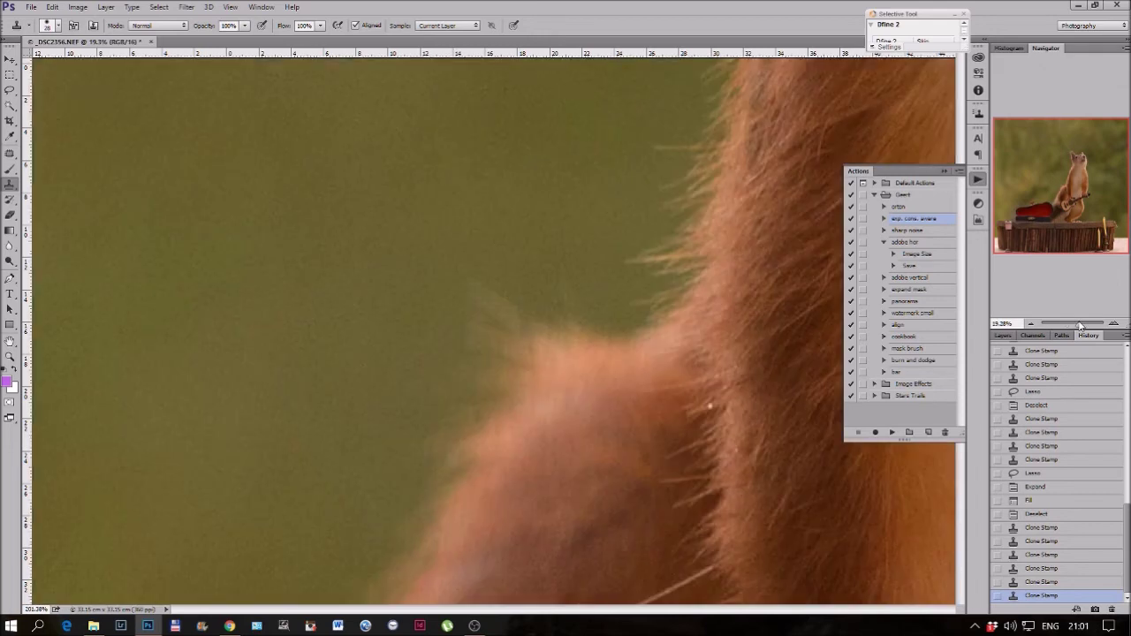
pyautogui.click(1052, 216)
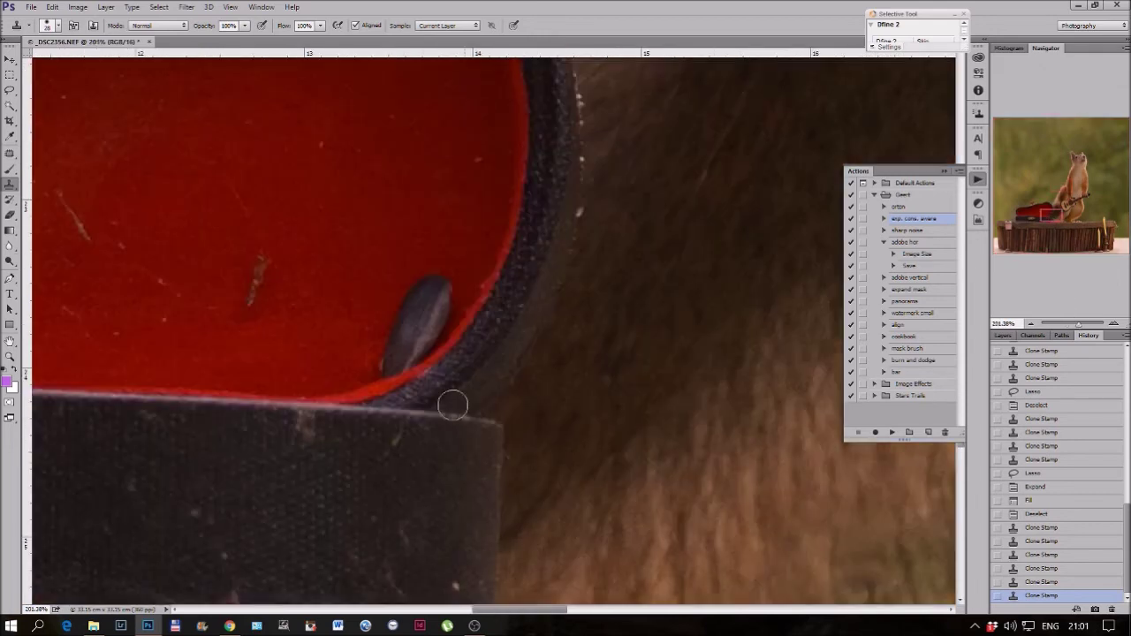
pyautogui.click(10, 90)
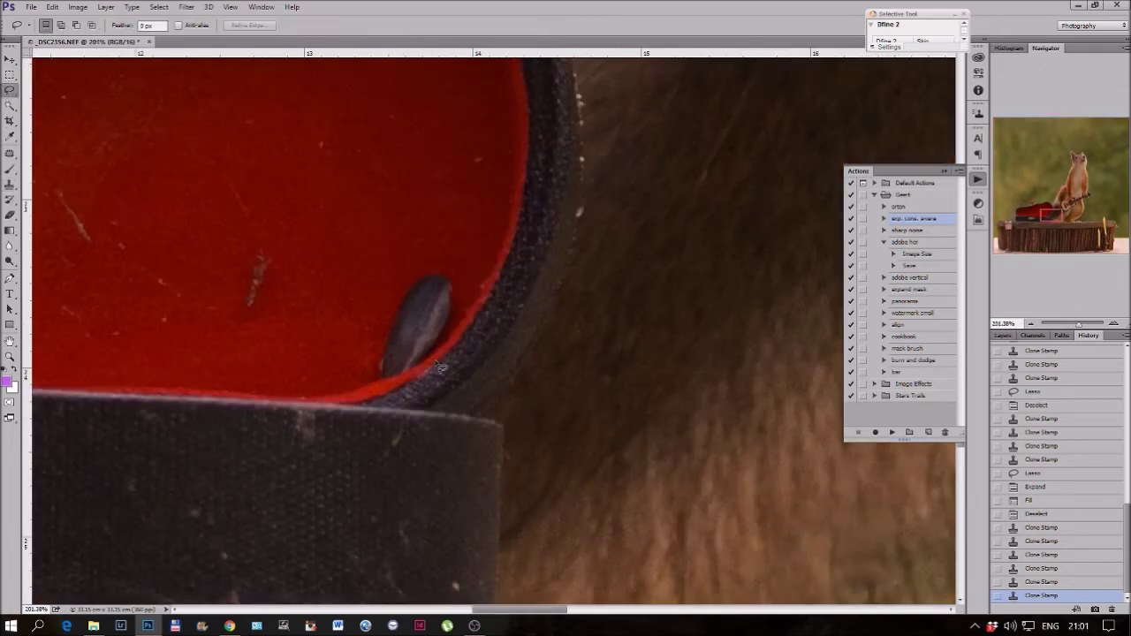
pyautogui.moveTo(427, 361)
pyautogui.mouseDown()
pyautogui.moveTo(461, 320)
pyautogui.moveTo(460, 287)
pyautogui.moveTo(432, 269)
pyautogui.moveTo(391, 314)
pyautogui.moveTo(375, 380)
pyautogui.moveTo(402, 388)
pyautogui.moveTo(447, 353)
pyautogui.mouseUp()
pyautogui.click(891, 432)
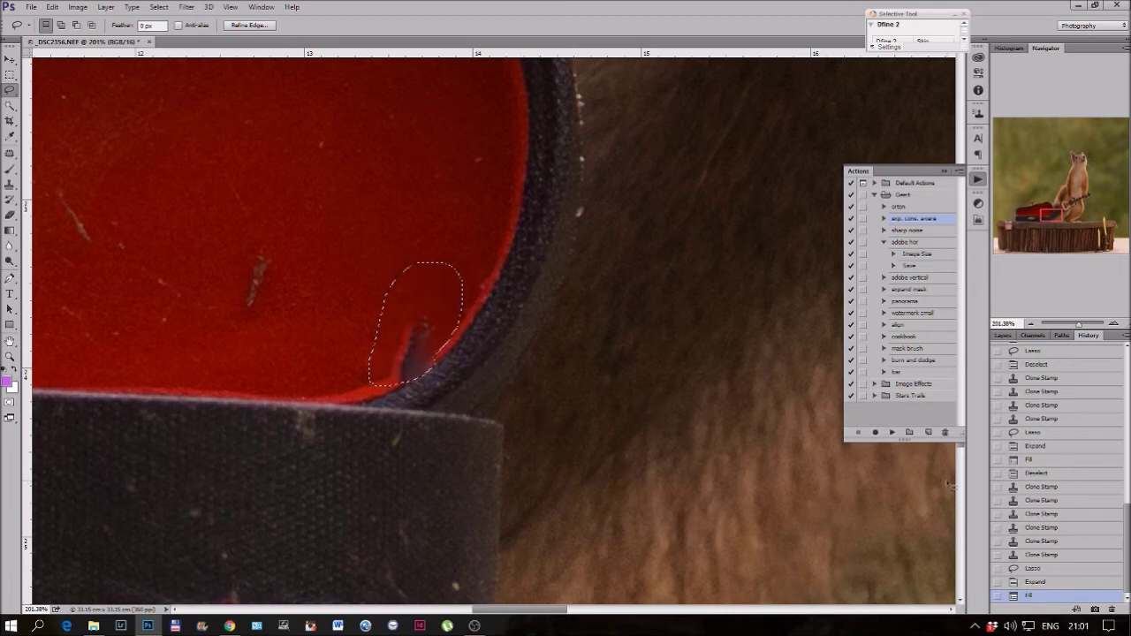
pyautogui.click(1041, 571)
pyautogui.hotkey('ctrl', 'd')
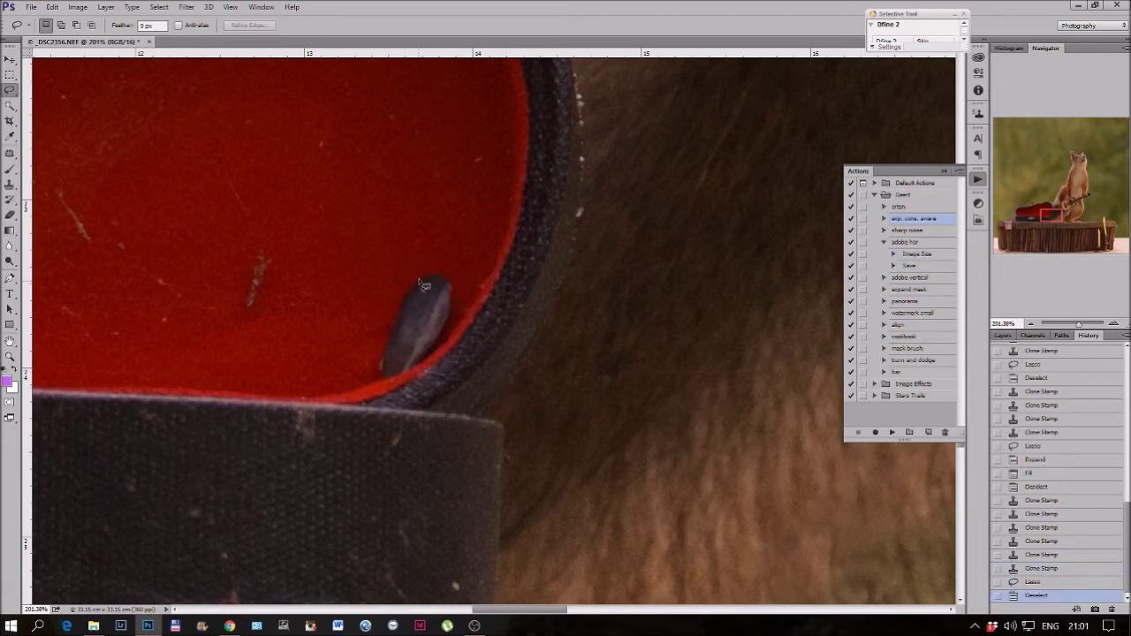
# Step: Clone clean red lining over the upper part of the dark seed inside the guitar case with the Clone Stamp
pyautogui.click(9, 184)
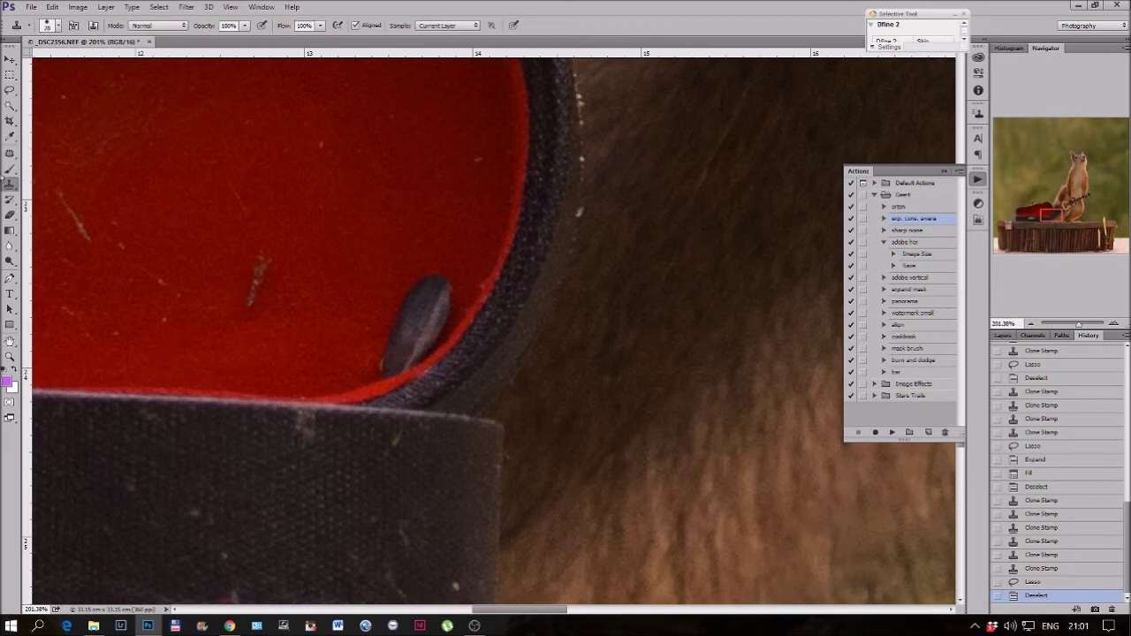
pyautogui.click(8, 189)
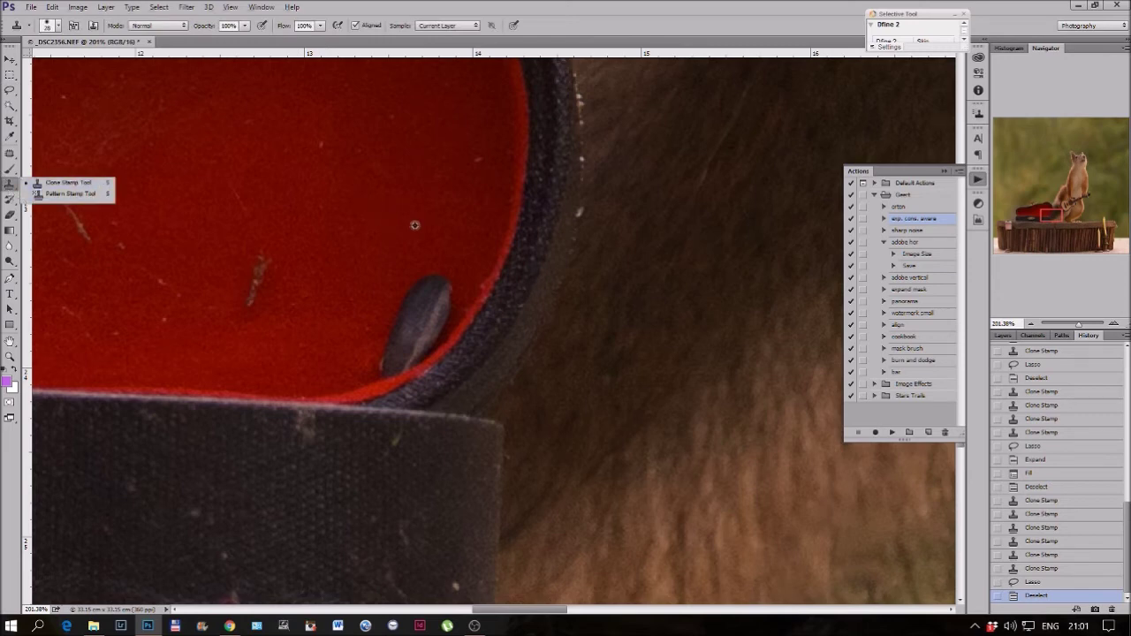
pyautogui.moveTo(414, 225); pyautogui.dragTo(457, 230)
pyautogui.keyDown('alt'); pyautogui.click(469, 234); pyautogui.keyUp('alt')
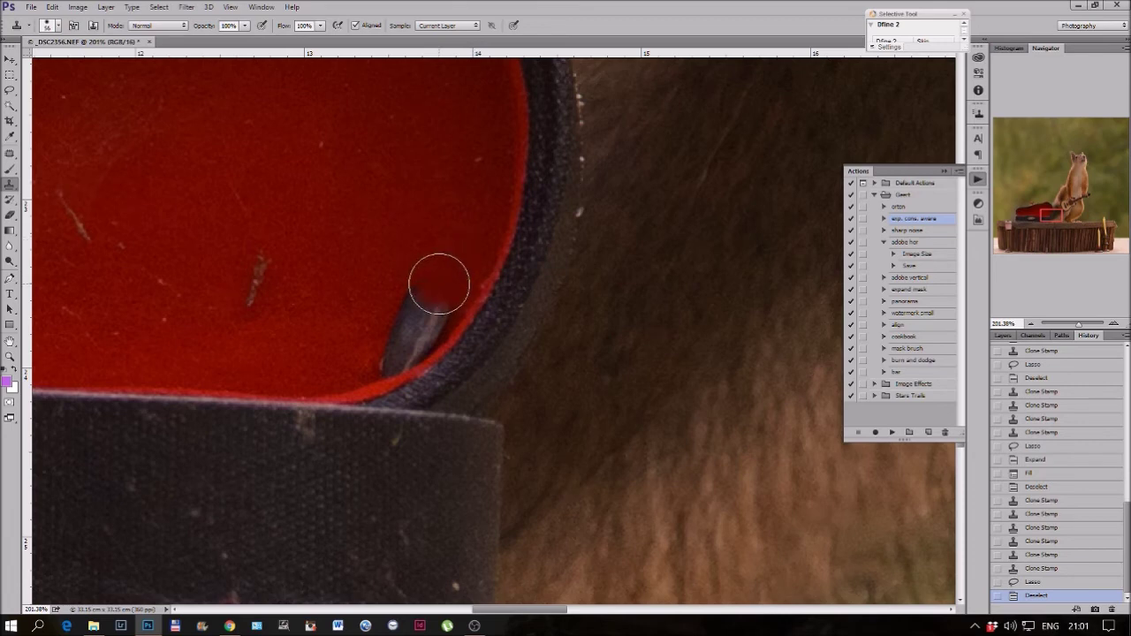
pyautogui.click(439, 284)
pyautogui.click(430, 301)
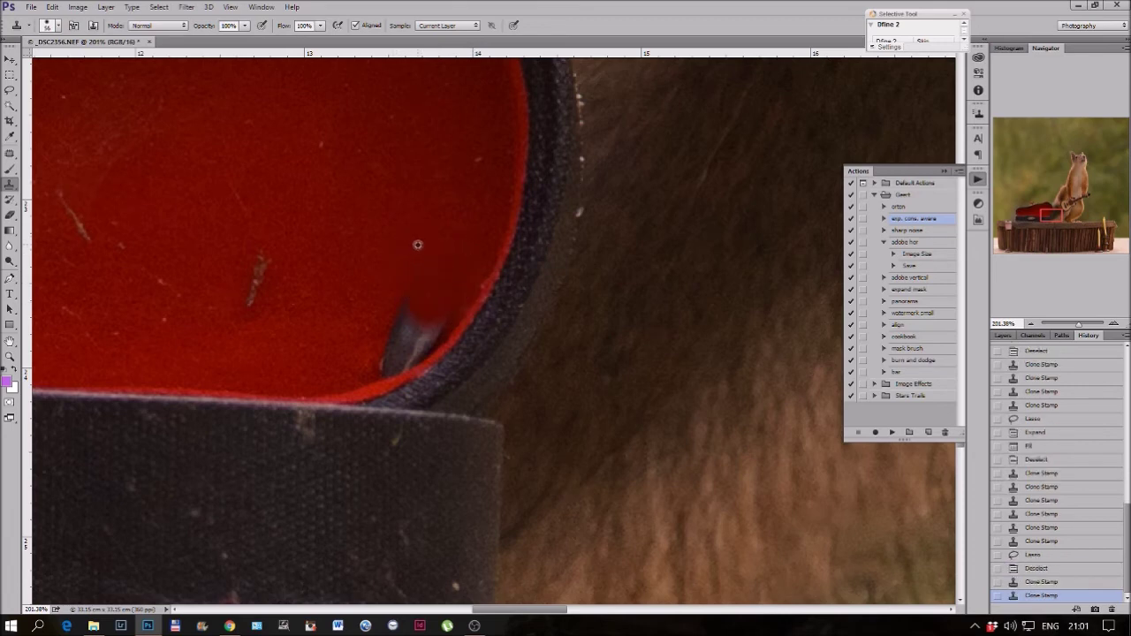
pyautogui.keyDown('alt'); pyautogui.click(418, 244); pyautogui.keyUp('alt')
pyautogui.click(409, 303)
# Step: Cover the rest of the seed along the case's curved rim with cloned red lining
pyautogui.keyDown('alt'); pyautogui.click(340, 366); pyautogui.keyUp('alt')
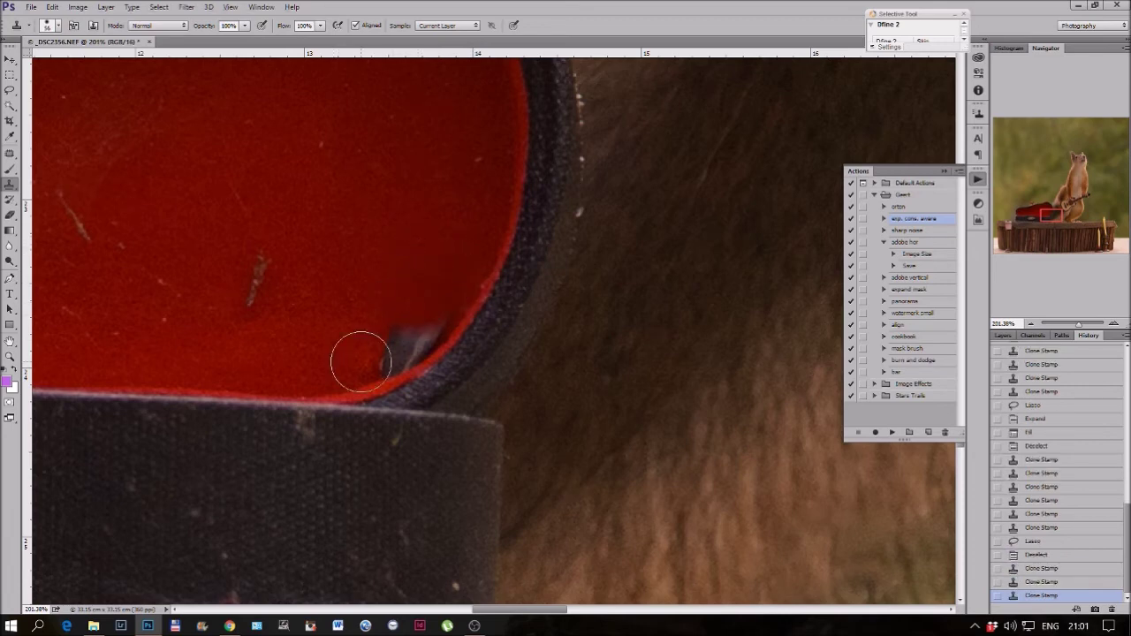
pyautogui.moveTo(378, 354); pyautogui.dragTo(404, 341)
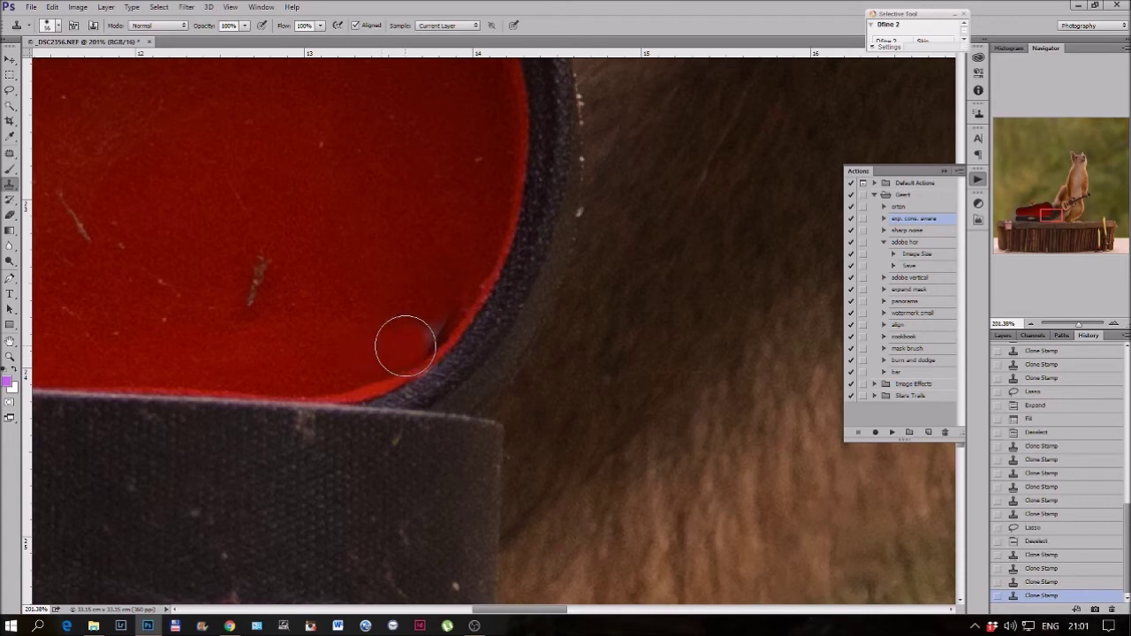
pyautogui.keyDown('alt'); pyautogui.click(368, 303); pyautogui.keyUp('alt')
pyautogui.click(431, 324)
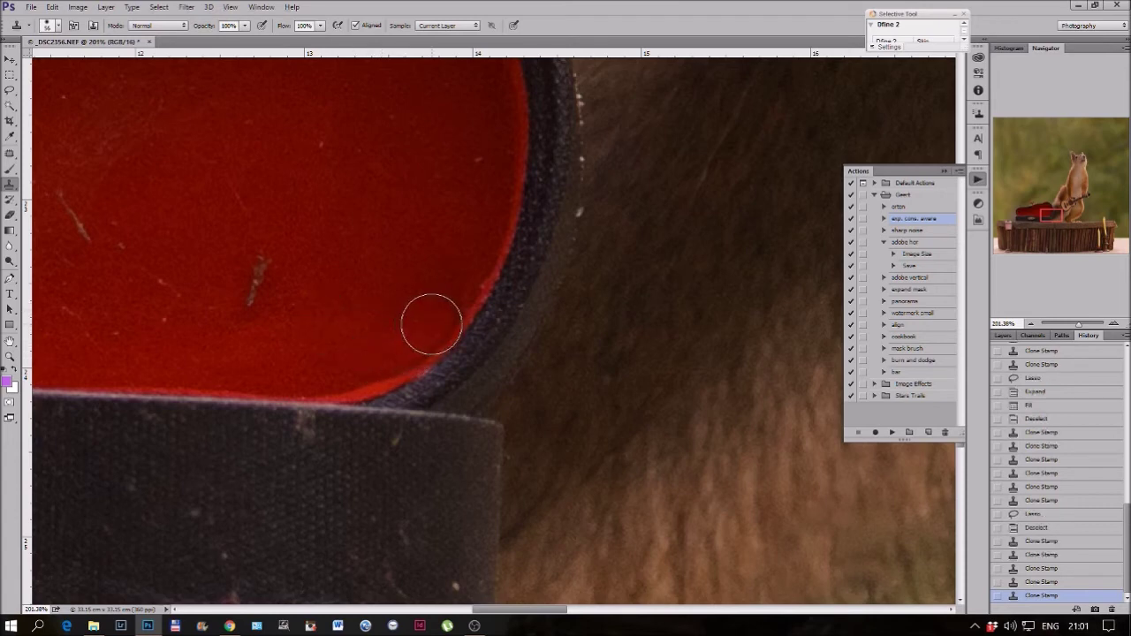
pyautogui.click(413, 375)
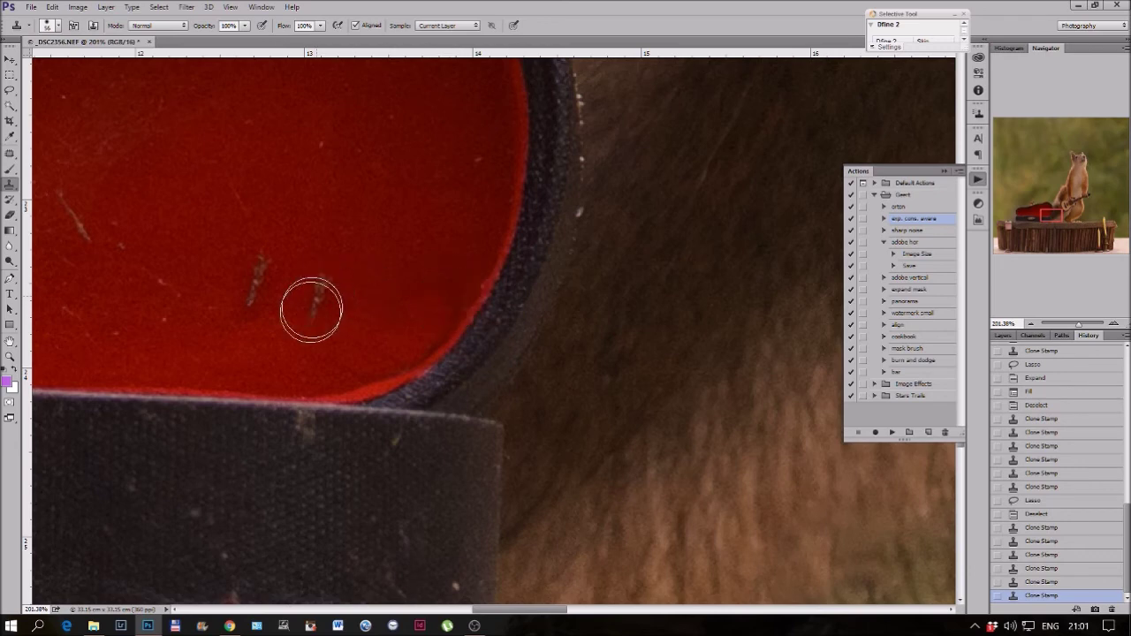
# Step: Clone red lining over the dark fragment above the brass clasp and the small light specks in the case
pyautogui.moveTo(310, 306)
pyautogui.mouseDown()
pyautogui.moveTo(525, 380)
pyautogui.moveTo(726, 343)
pyautogui.mouseUp()
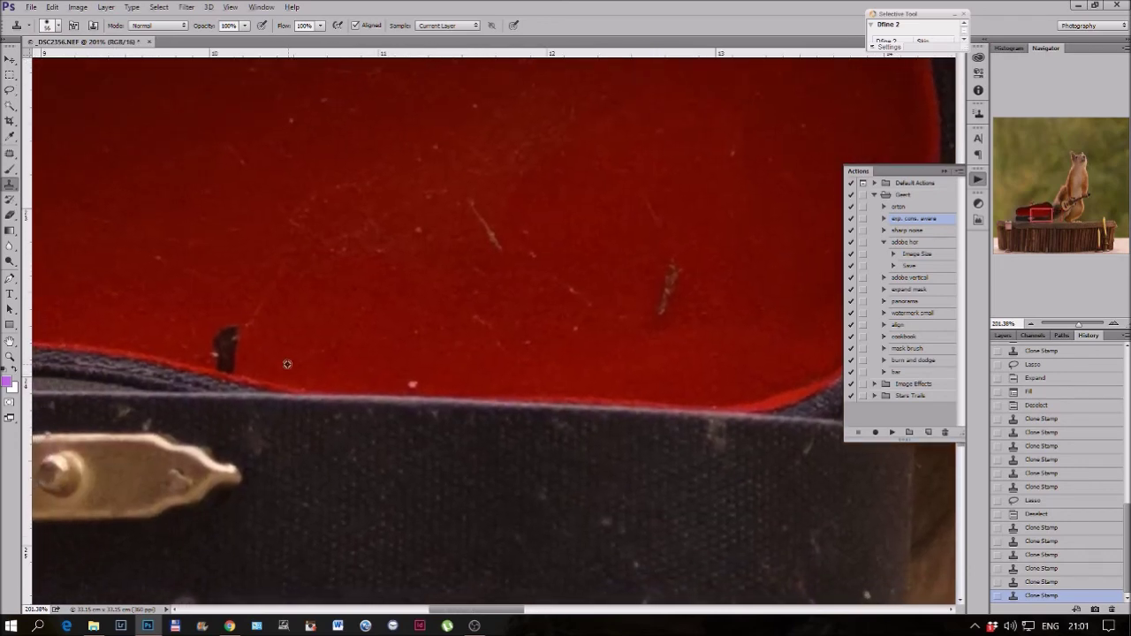
pyautogui.click(235, 353)
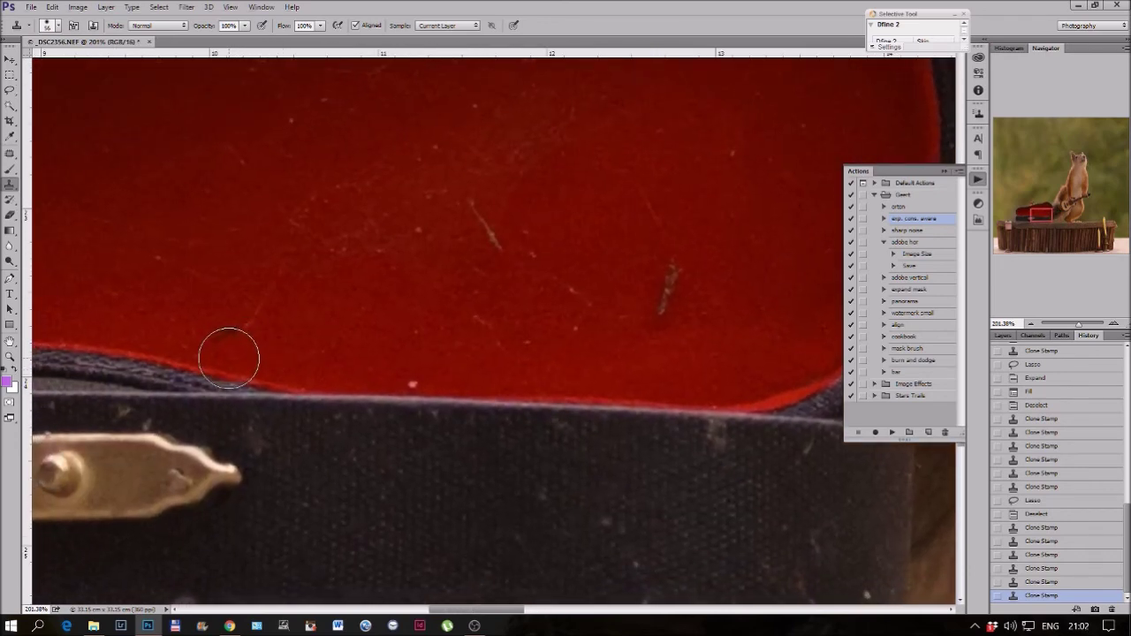
pyautogui.click(637, 330)
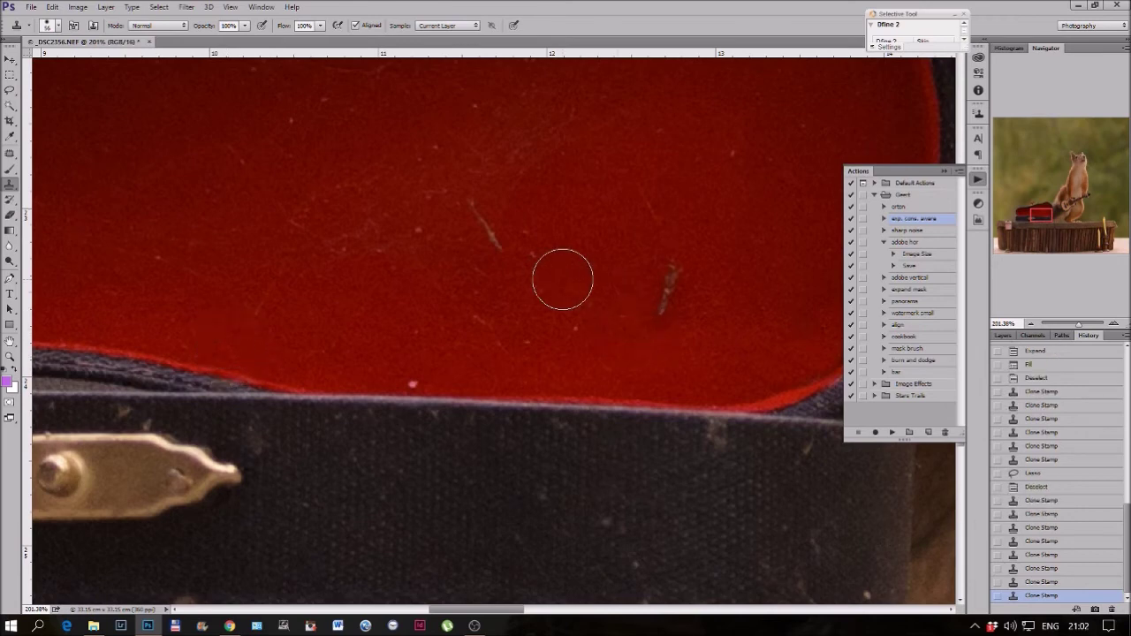
pyautogui.hotkey('ctrl', '0')
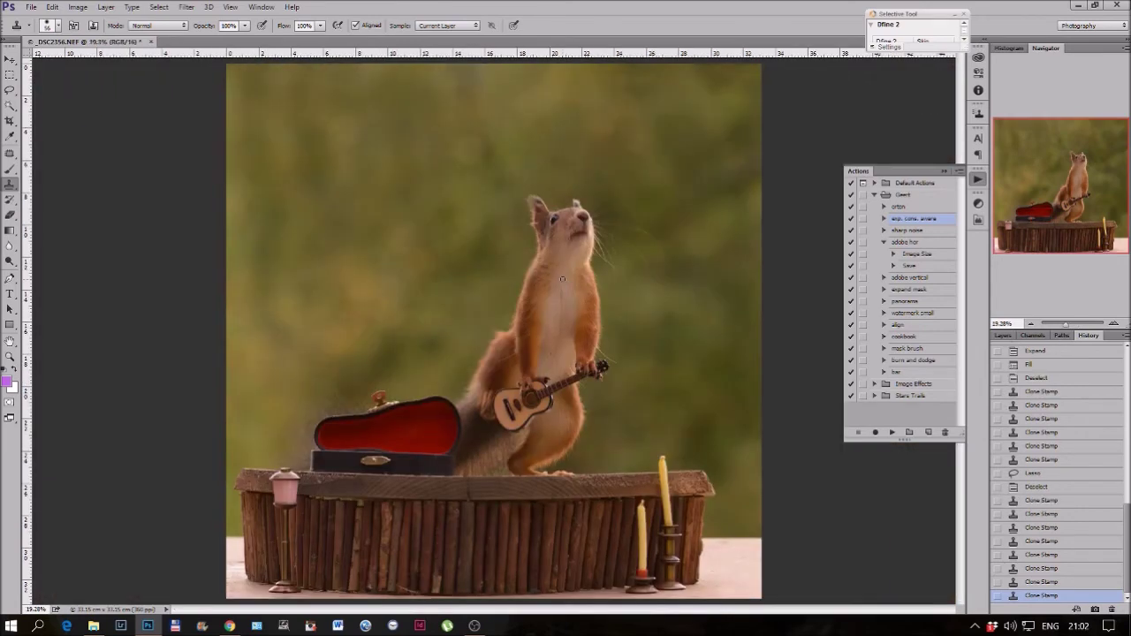
# Step: Open the Camera Raw filter, raise Exposure to +0.55 and inspect the squirrel's head up close
pyautogui.click(186, 7)
pyautogui.click(206, 95)
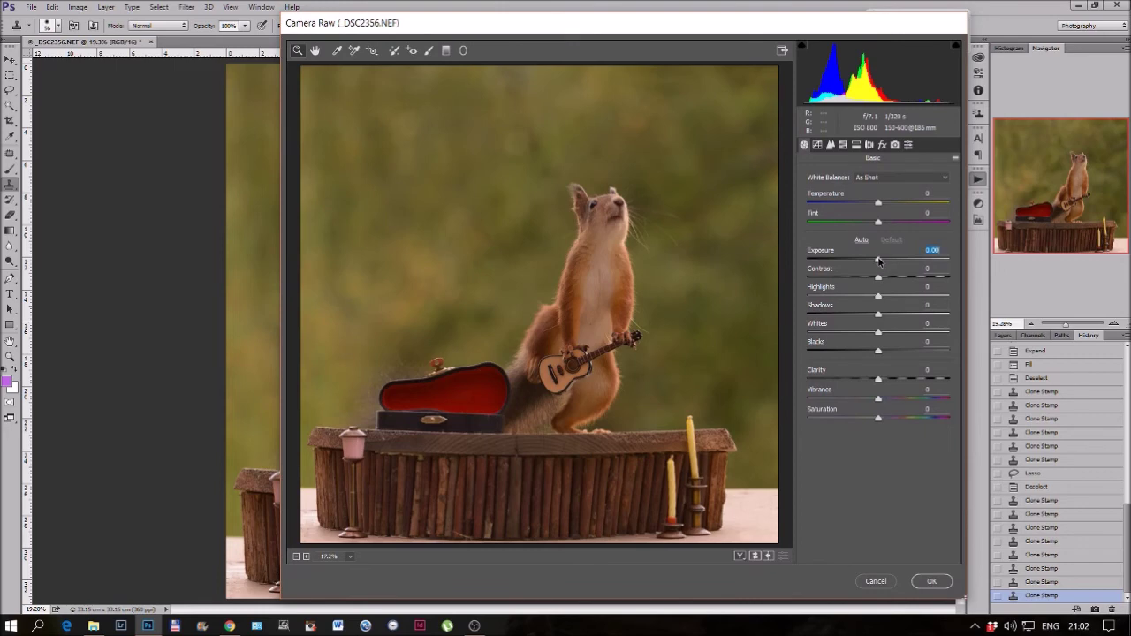
pyautogui.moveTo(878, 259); pyautogui.dragTo(886, 262)
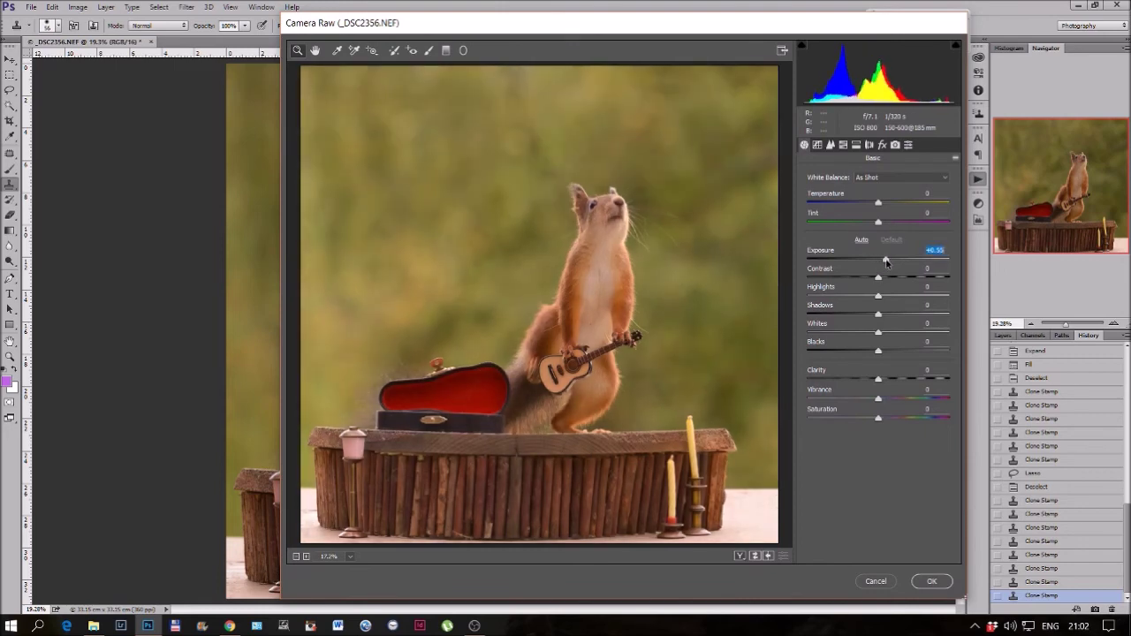
pyautogui.click(589, 219)
pyautogui.click(593, 260)
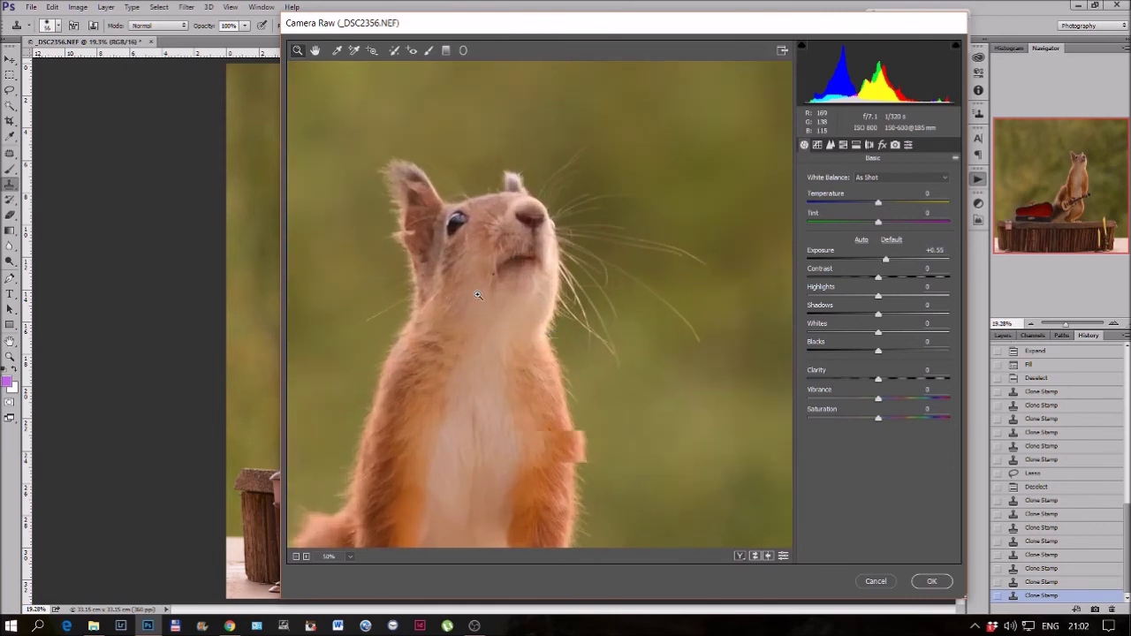
pyautogui.click(452, 451)
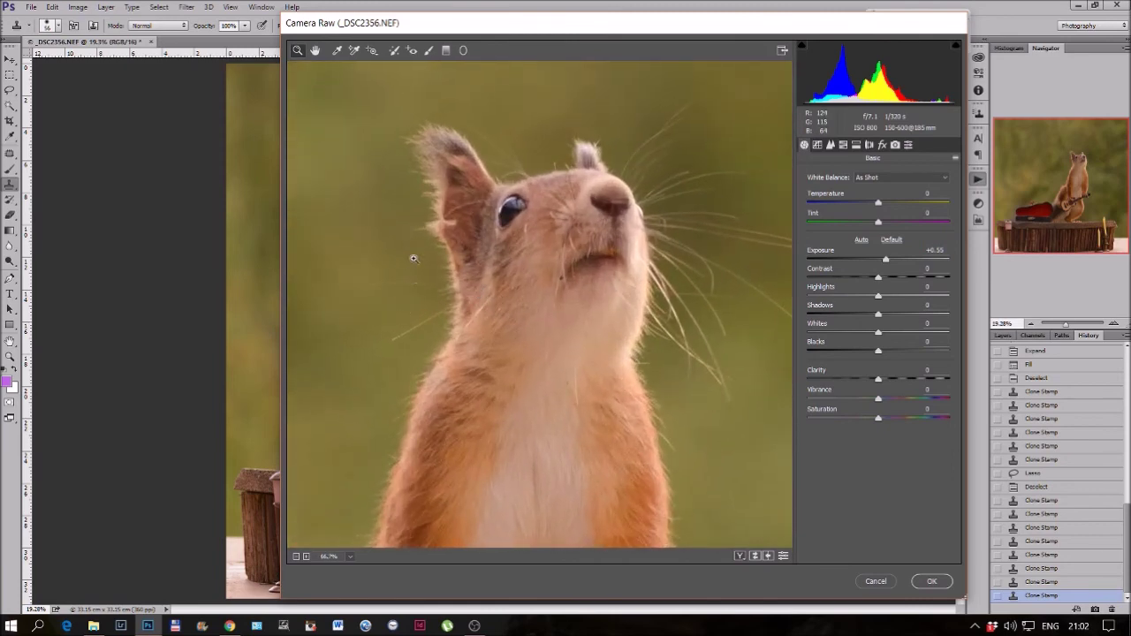
pyautogui.moveTo(886, 260); pyautogui.dragTo(886, 260)
# Step: Set Blacks to +15 and Shadows to +19 in Camera Raw, then fit the whole photo in the preview
pyautogui.moveTo(880, 354); pyautogui.dragTo(891, 354)
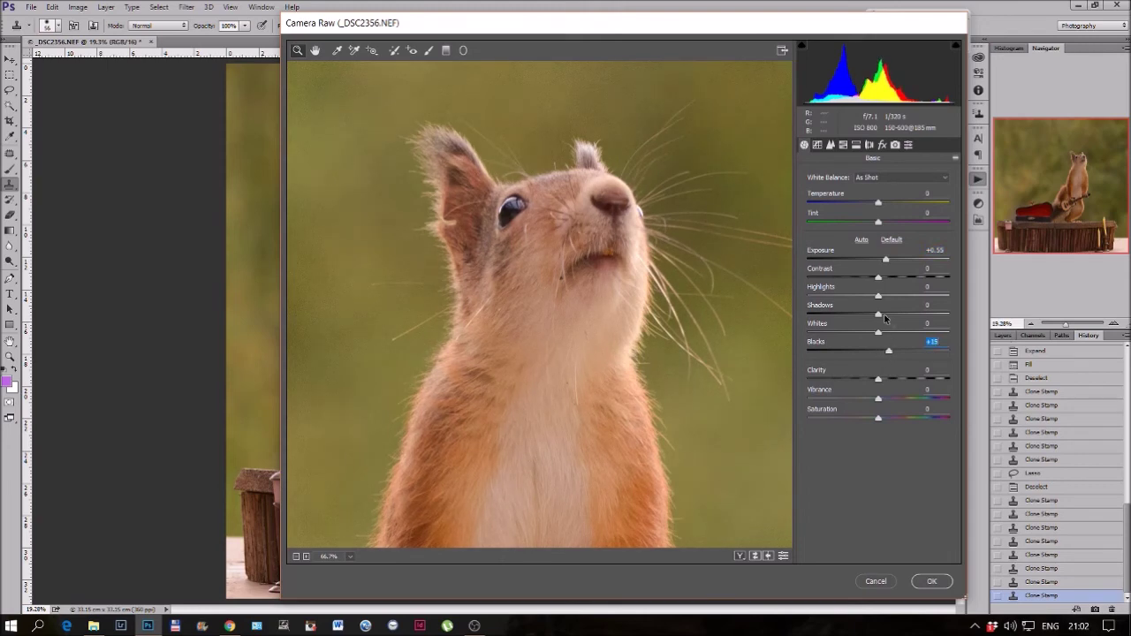
pyautogui.moveTo(880, 316); pyautogui.dragTo(893, 317)
pyautogui.click(349, 557)
pyautogui.click(353, 523)
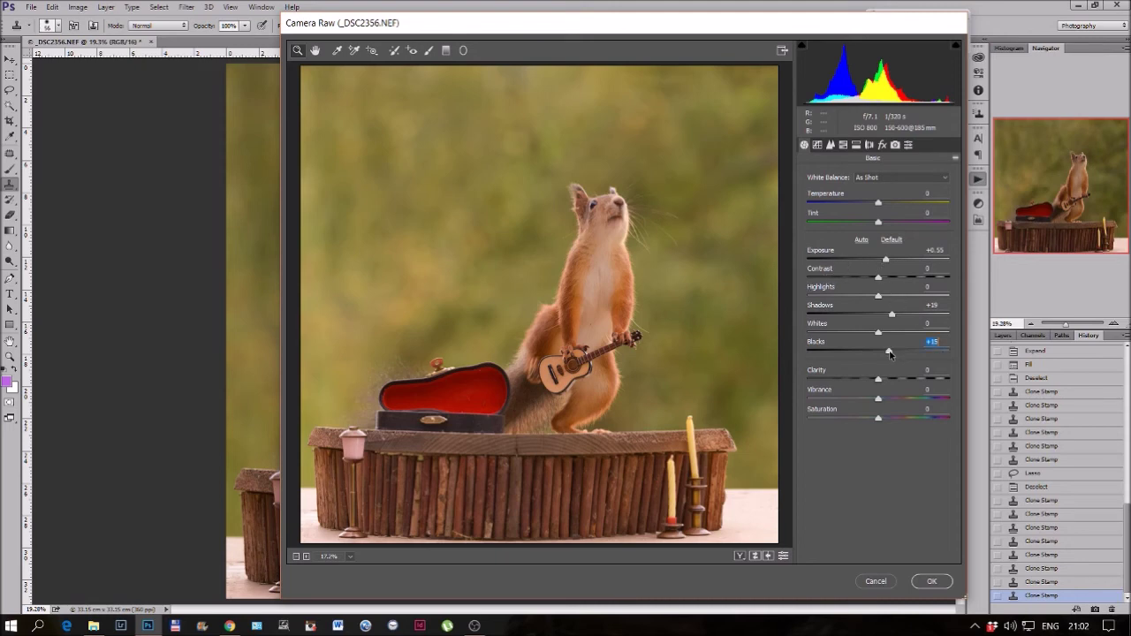
# Step: Set Blacks to +20 and Exposure to +0.60, and apply the Camera Raw filter
pyautogui.moveTo(889, 353); pyautogui.dragTo(891, 353)
pyautogui.click(886, 260)
pyautogui.moveTo(886, 261); pyautogui.dragTo(887, 261)
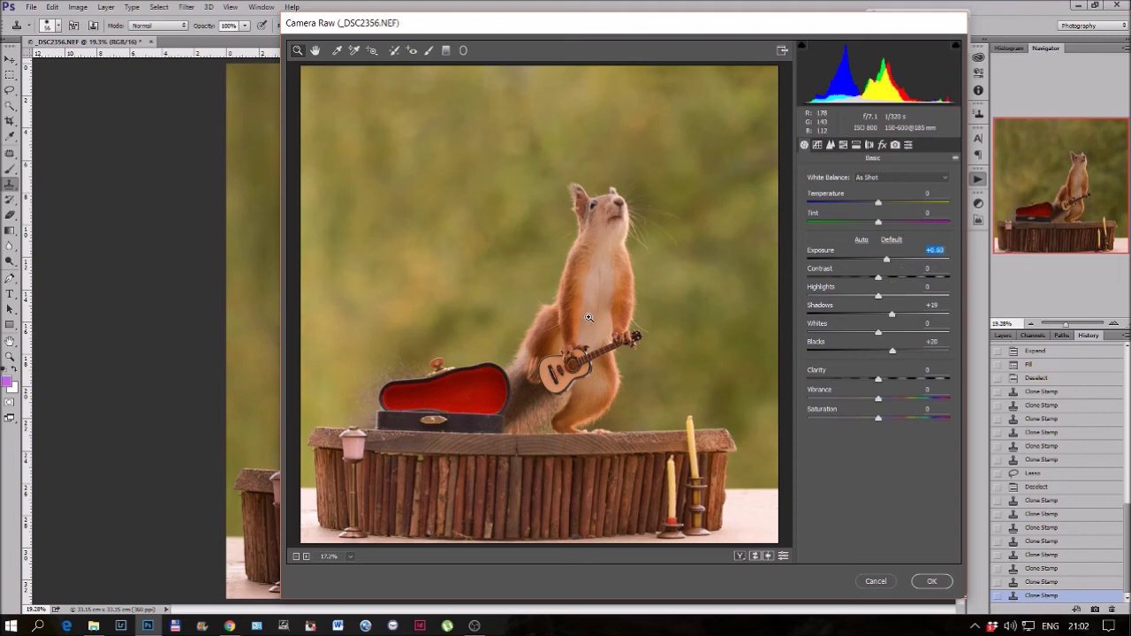
pyautogui.click(930, 583)
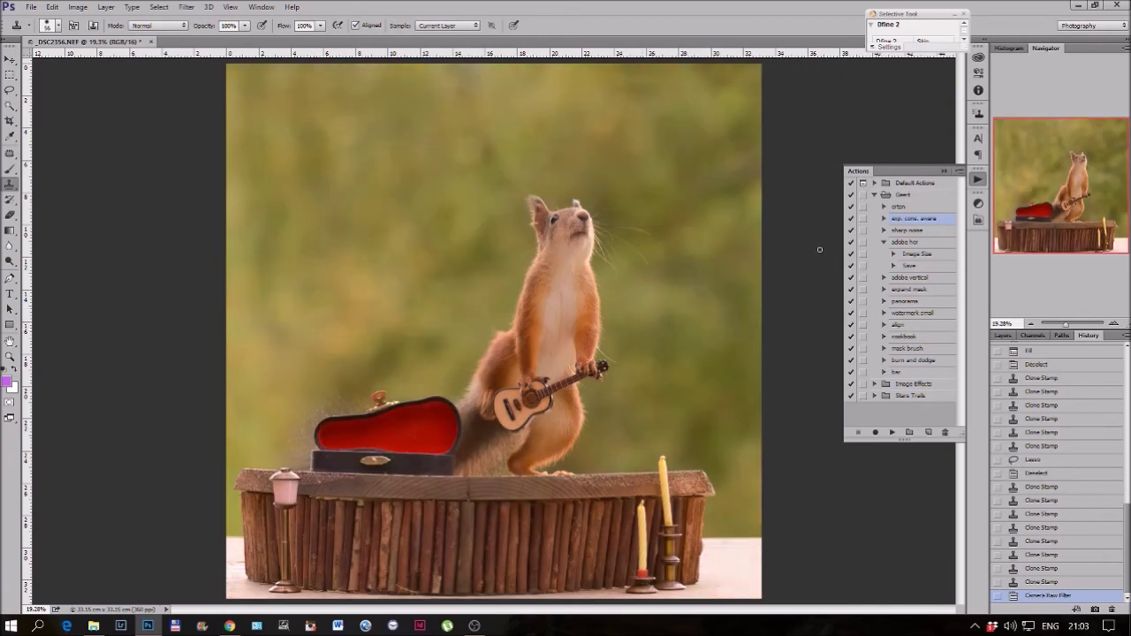
# Step: Run the orton action on the photo and show its layers
pyautogui.click(917, 208)
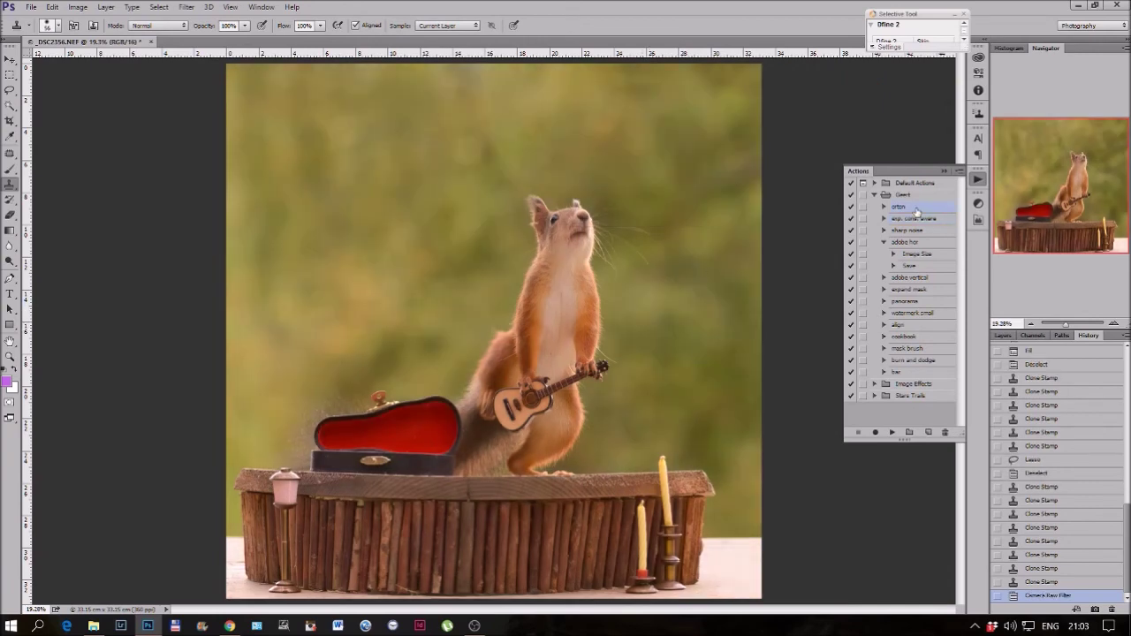
pyautogui.click(891, 432)
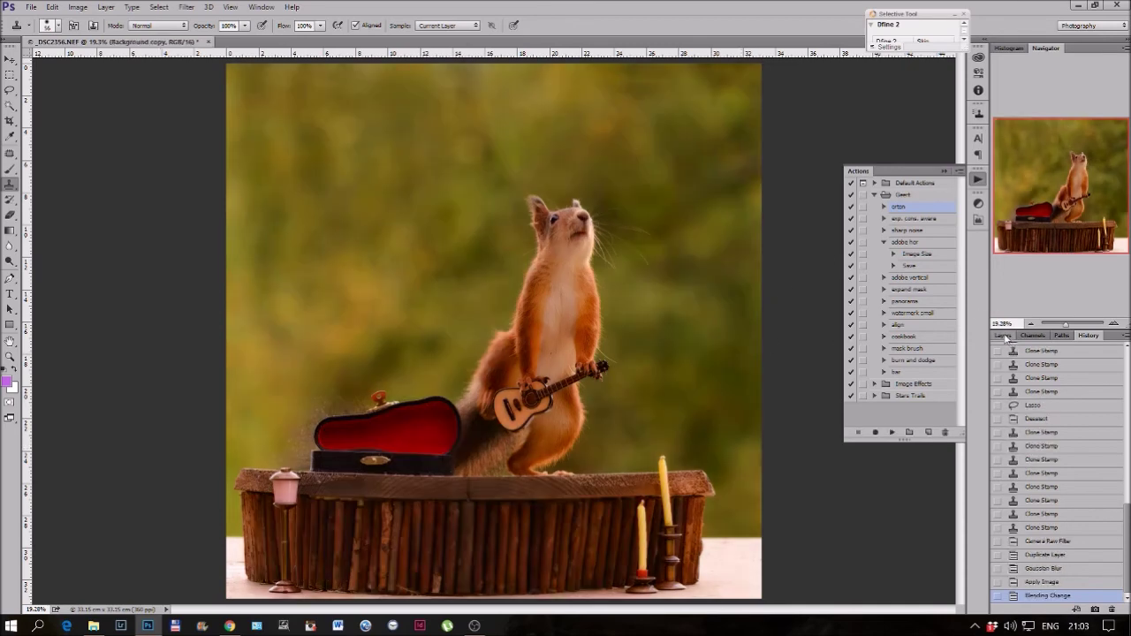
pyautogui.click(1003, 336)
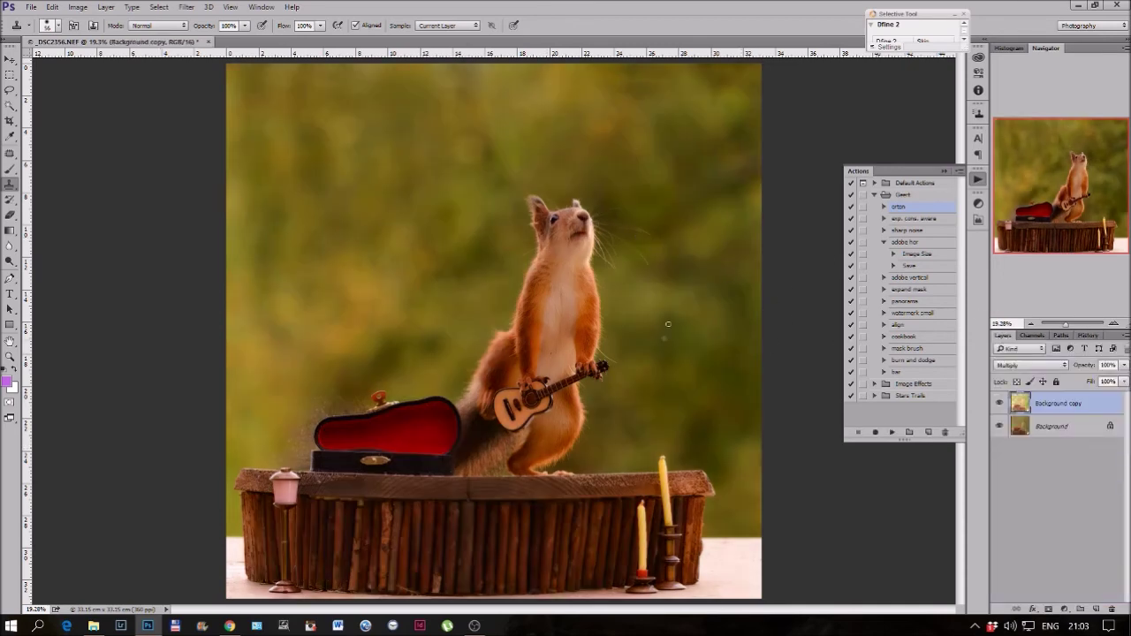
# Step: Delete the centre of the Background copy layer using a 600 px feathered rectangular selection, and compare the photo with that layer hidden
pyautogui.press('m')
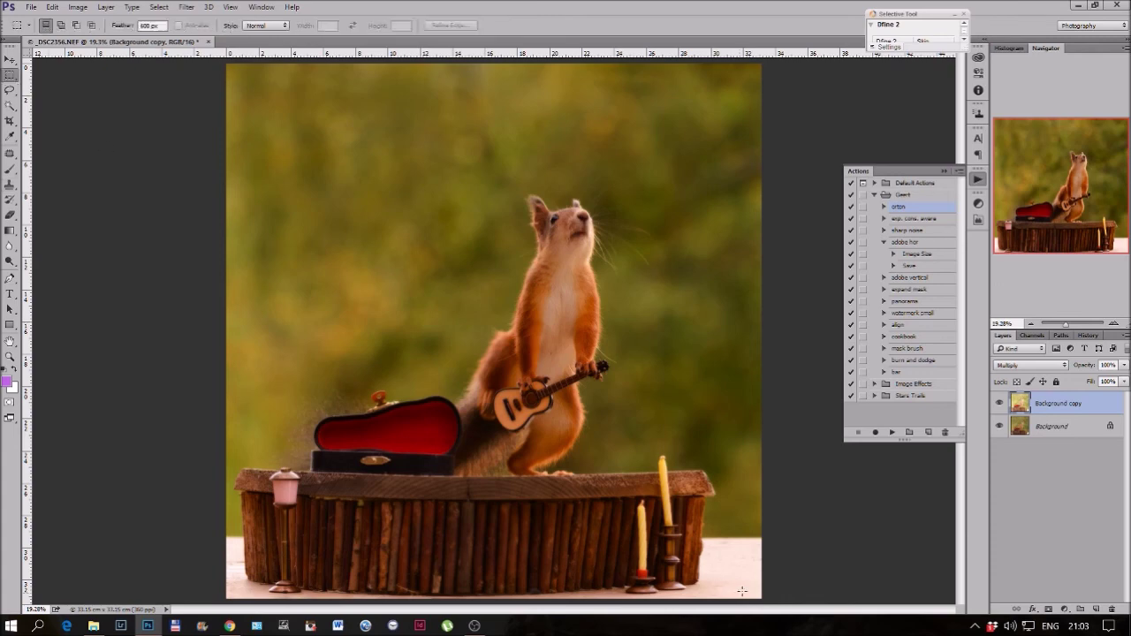
pyautogui.moveTo(751, 596); pyautogui.dragTo(251, 78)
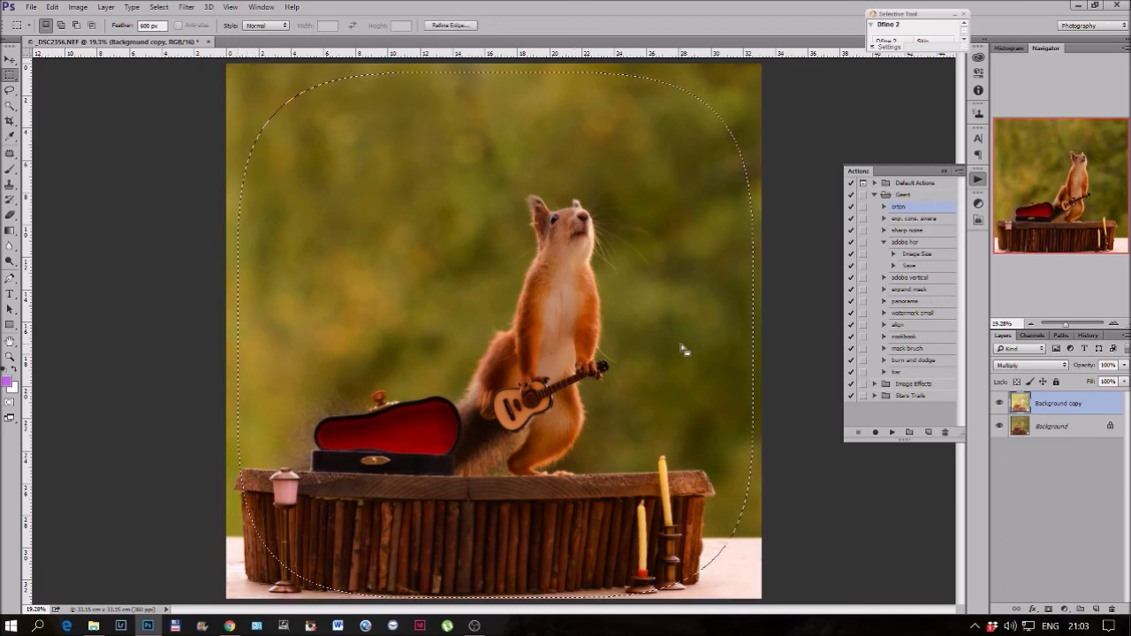
pyautogui.press('Delete')
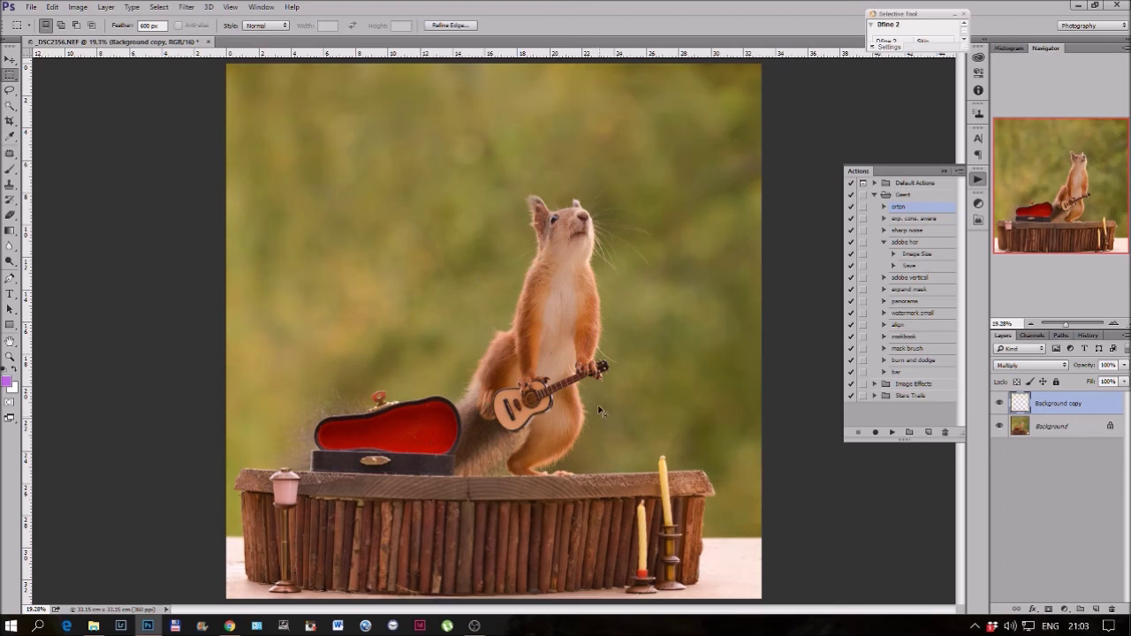
pyautogui.hotkey('ctrl', 'd')
pyautogui.click(999, 404)
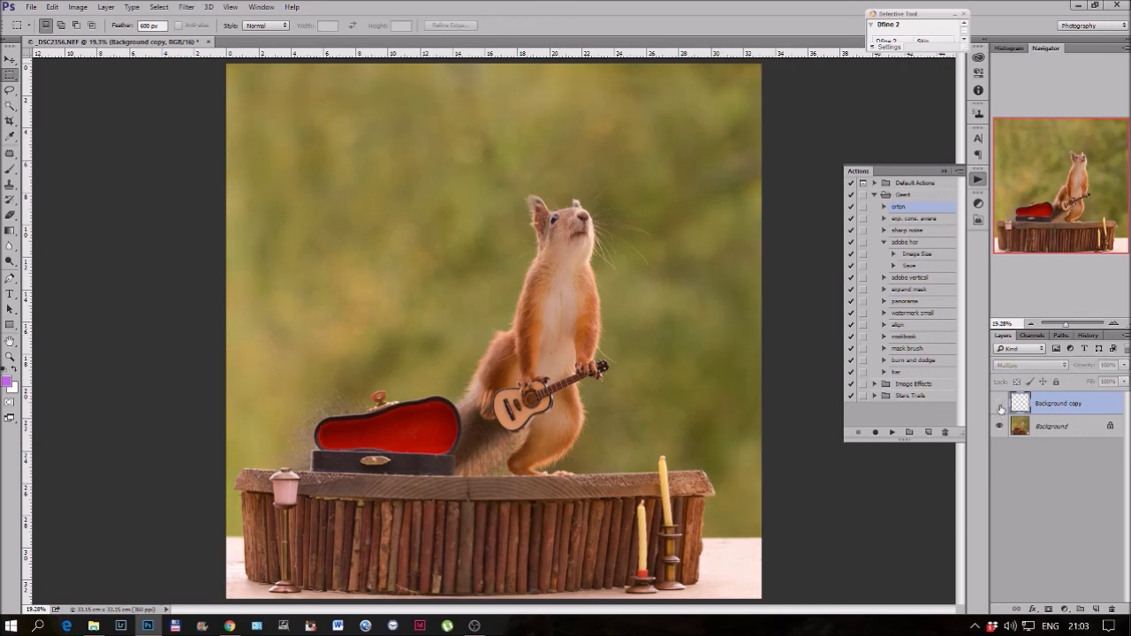
pyautogui.click(999, 403)
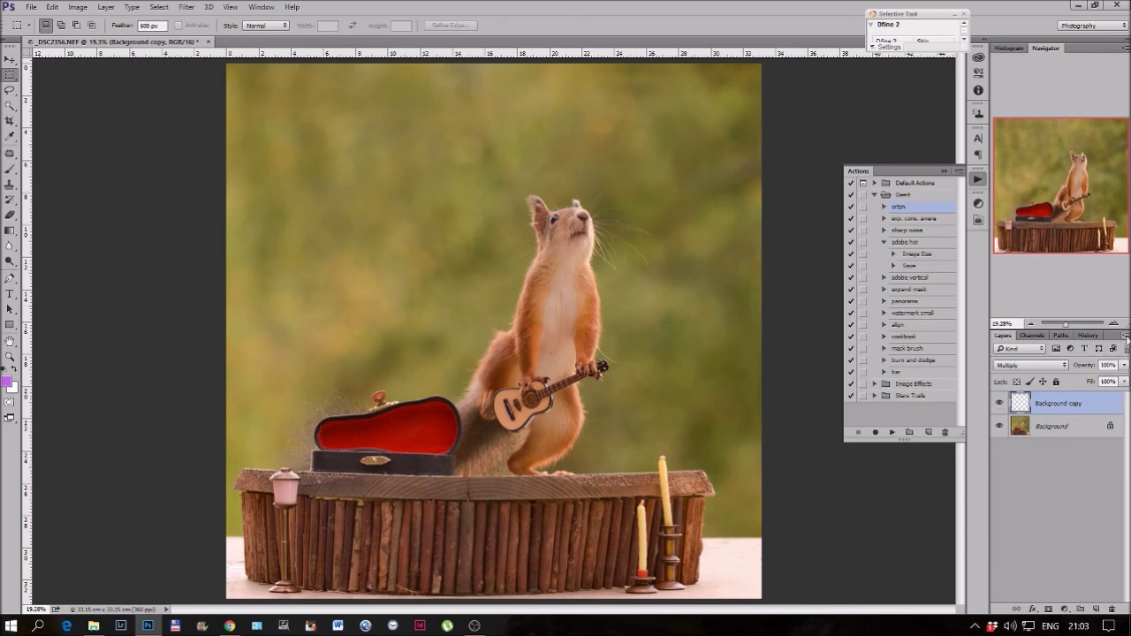
# Step: Flatten the image and run the sharp noise action on it
pyautogui.click(1126, 337)
pyautogui.click(997, 533)
pyautogui.click(891, 432)
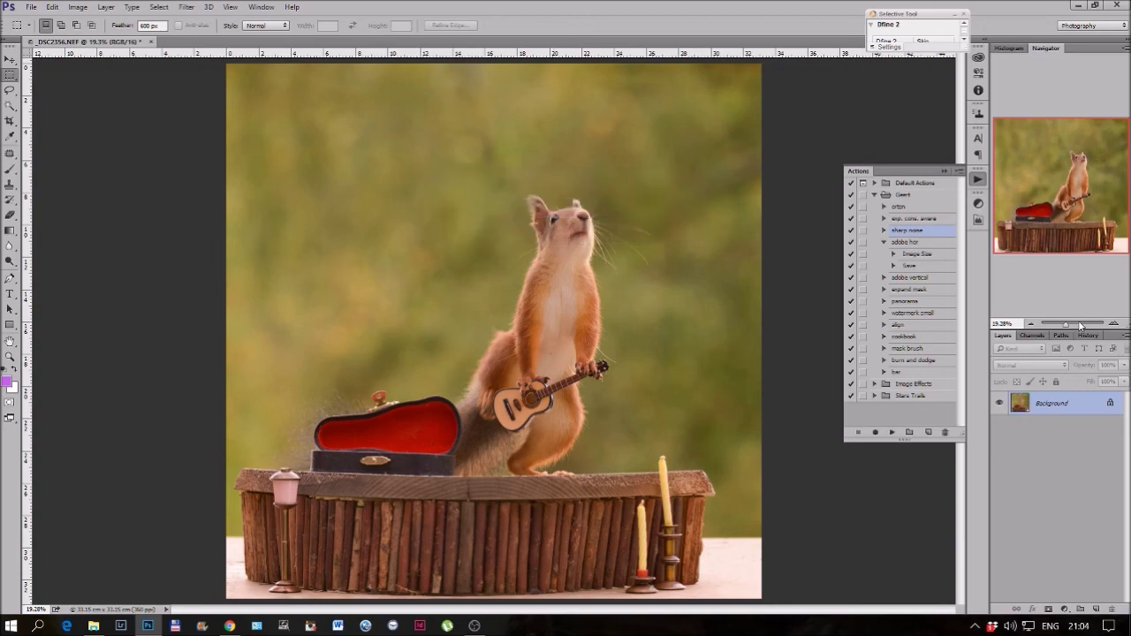
# Step: Clone nearby belly fur over the dark spot on the squirrel's belly and return to the full view
pyautogui.moveTo(1065, 323); pyautogui.dragTo(1078, 325)
pyautogui.press('space')
pyautogui.moveTo(536, 332); pyautogui.dragTo(449, 339)
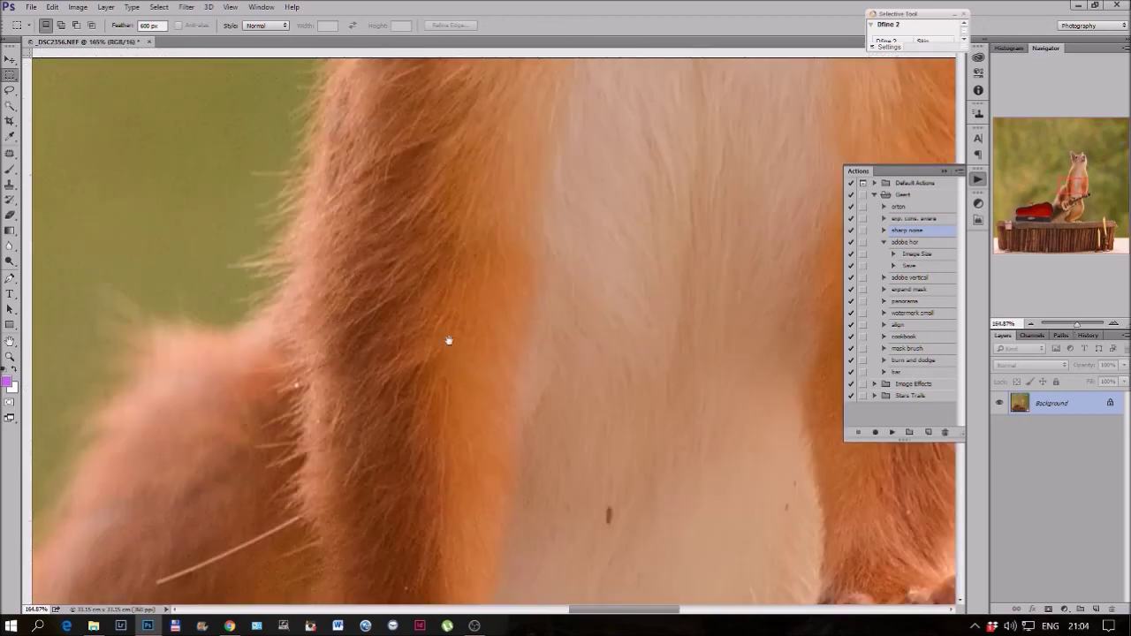
pyautogui.moveTo(570, 366); pyautogui.dragTo(583, 305)
pyautogui.hotkey('ctrl', 'r')
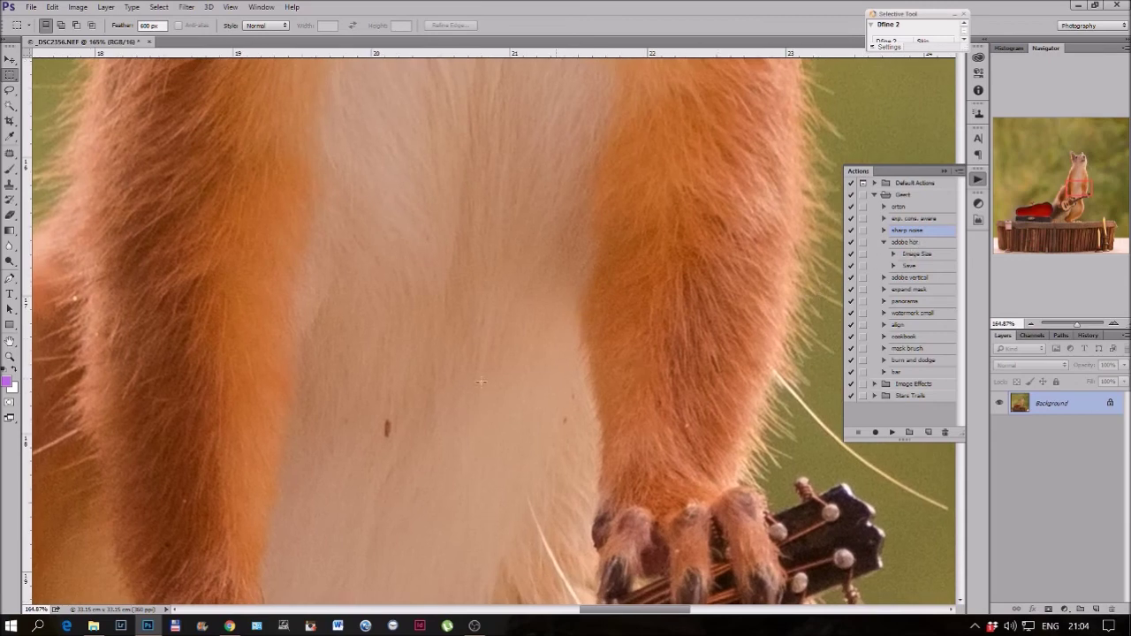
pyautogui.click(10, 183)
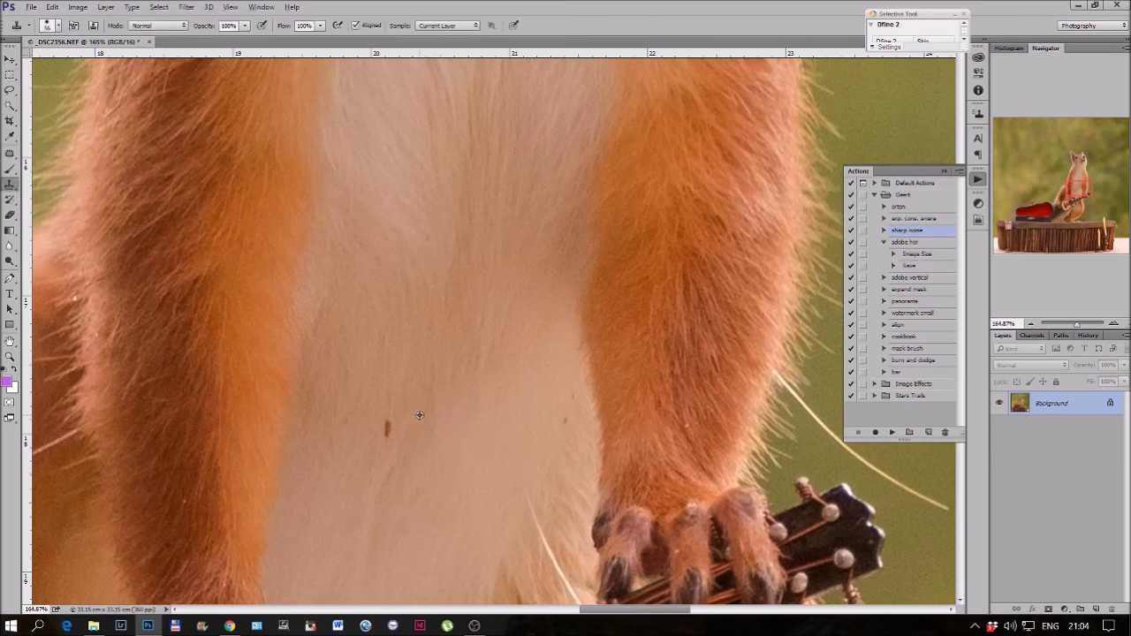
pyautogui.keyDown('alt'); pyautogui.click(419, 414); pyautogui.keyUp('alt')
pyautogui.click(389, 428)
pyautogui.hotkey('ctrl', '0')
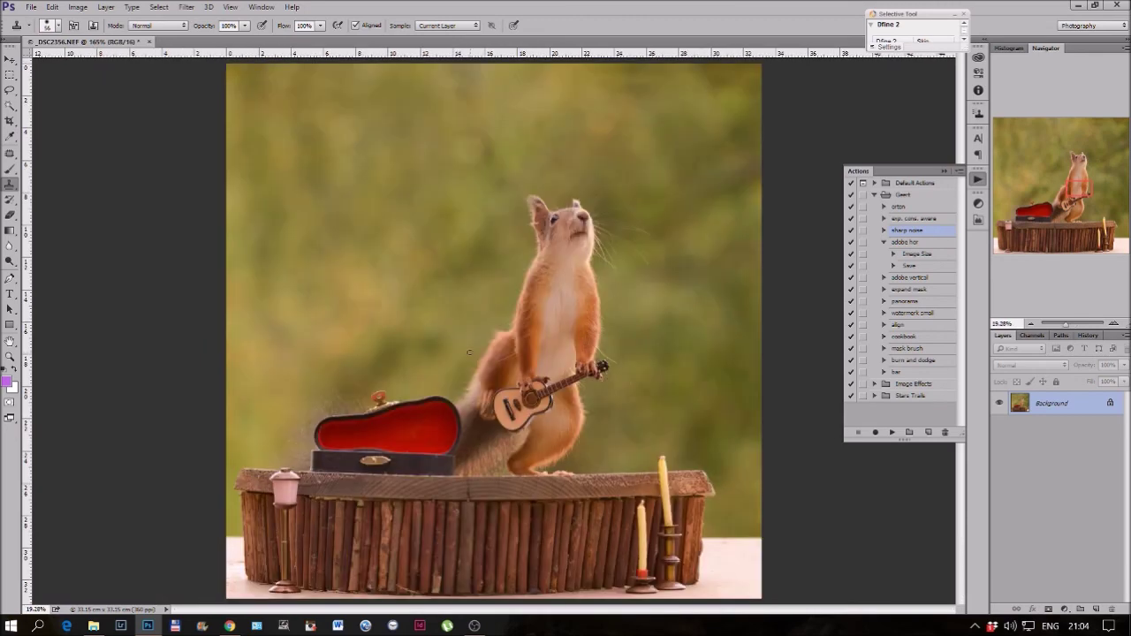